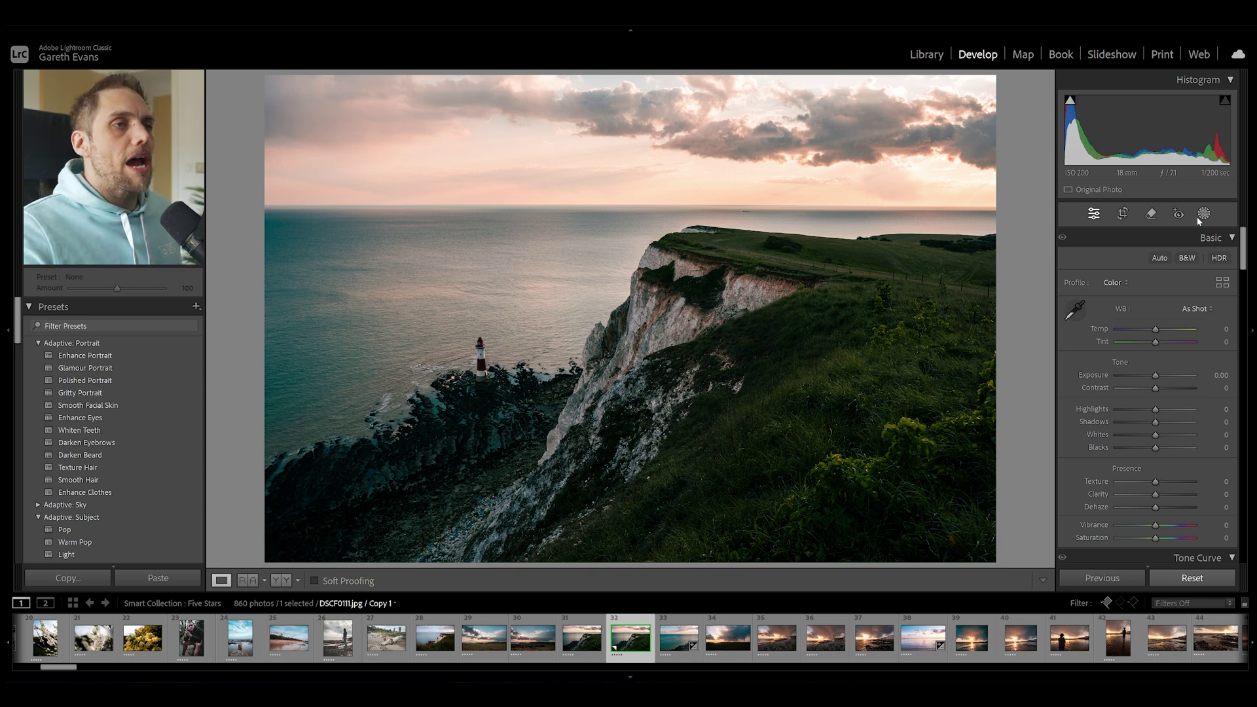
# - Add a Landscape mask that detects Sky, Mountains and Water as three separate masks
pyautogui.click(1202, 216)
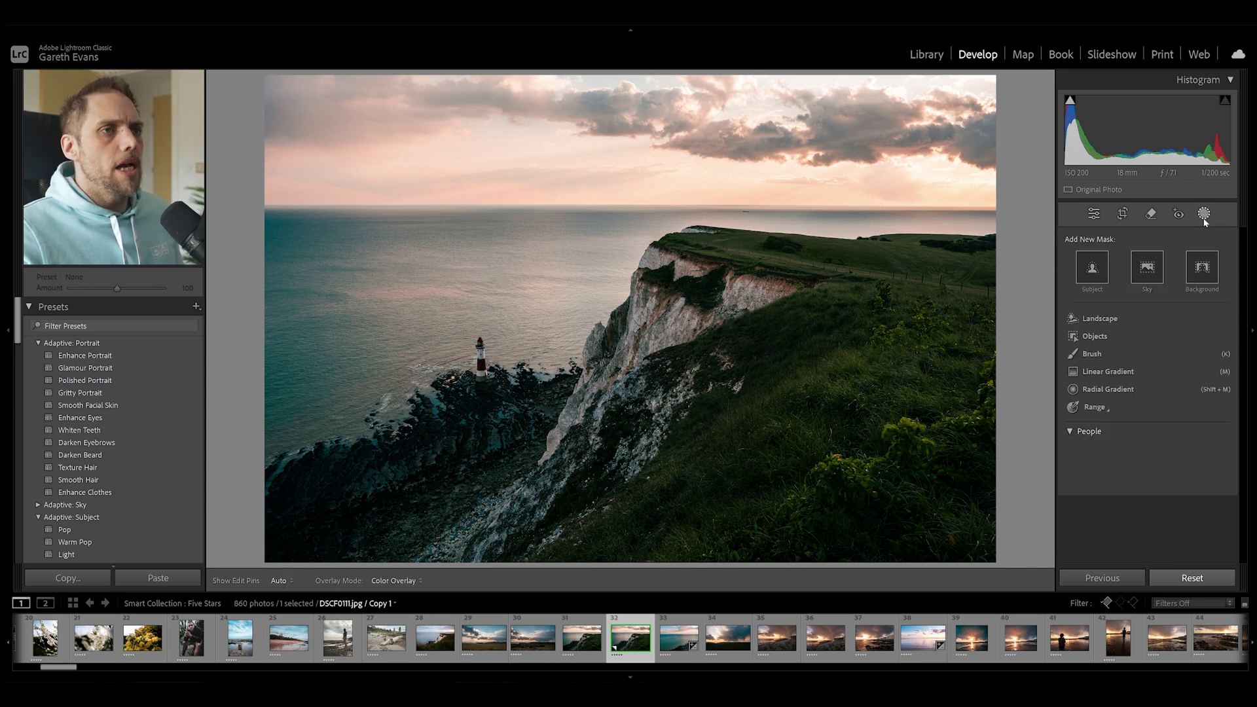
pyautogui.click(1100, 319)
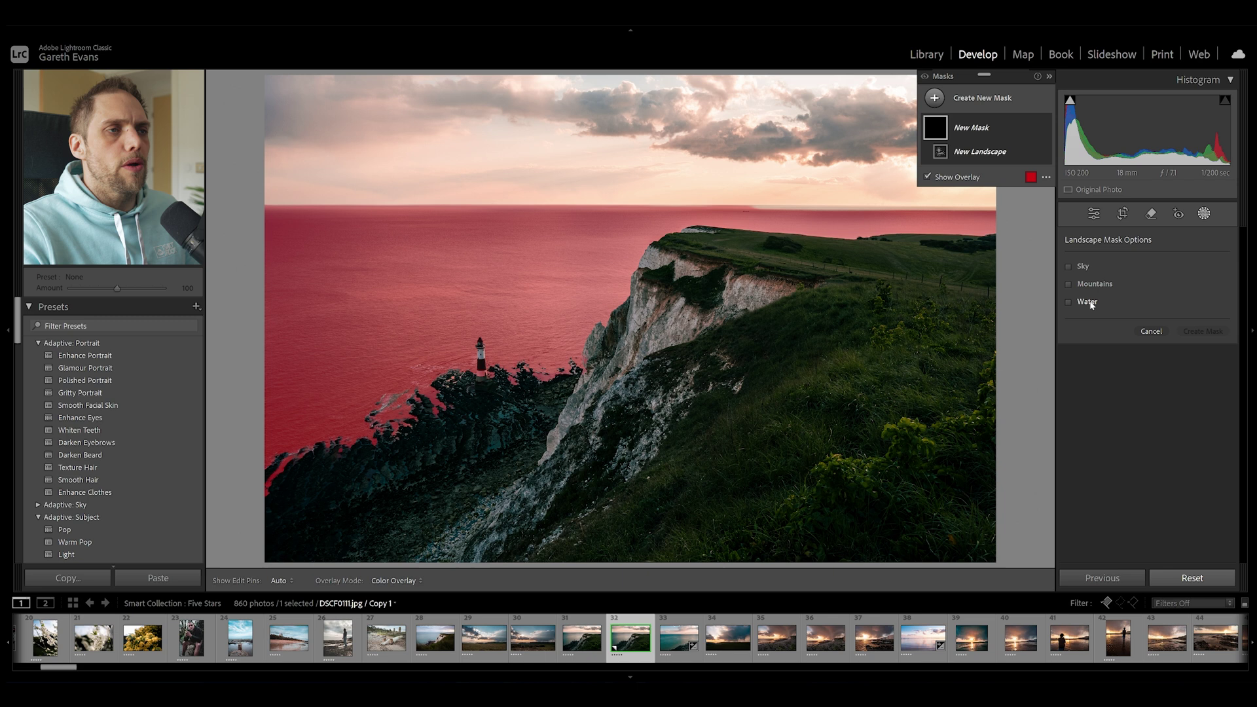
pyautogui.click(1085, 267)
pyautogui.click(1087, 284)
pyautogui.click(1087, 302)
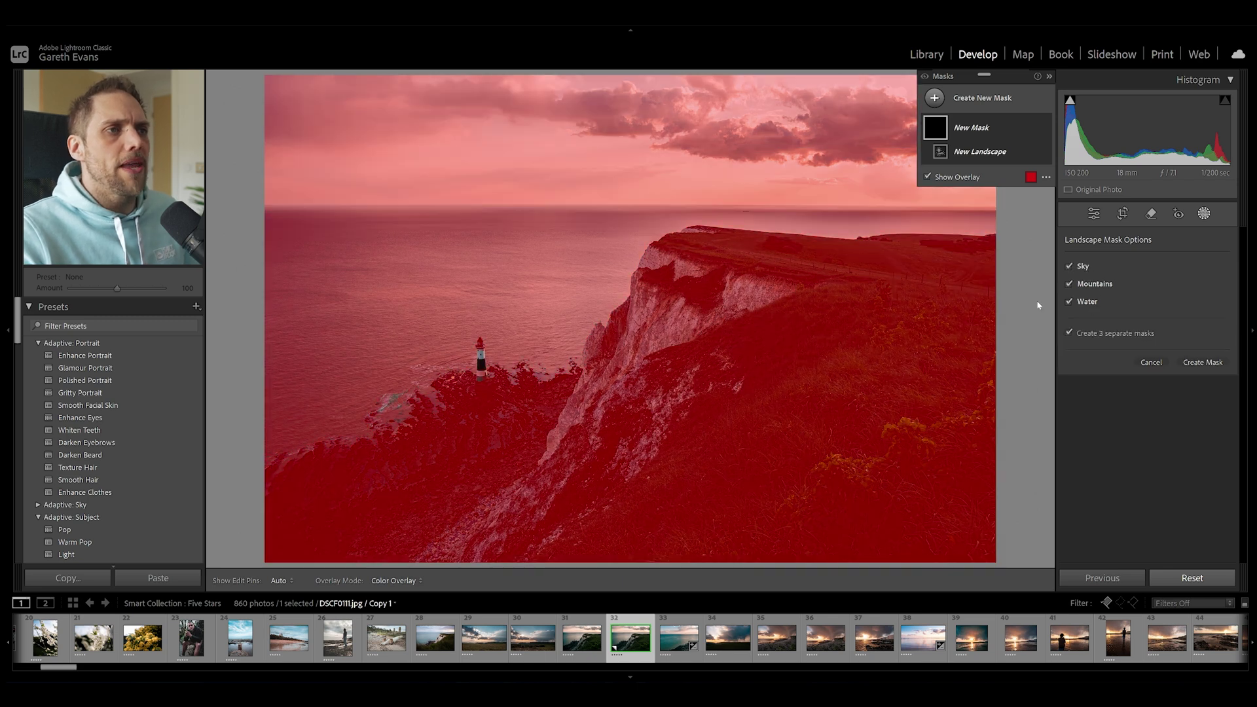
pyautogui.click(1203, 362)
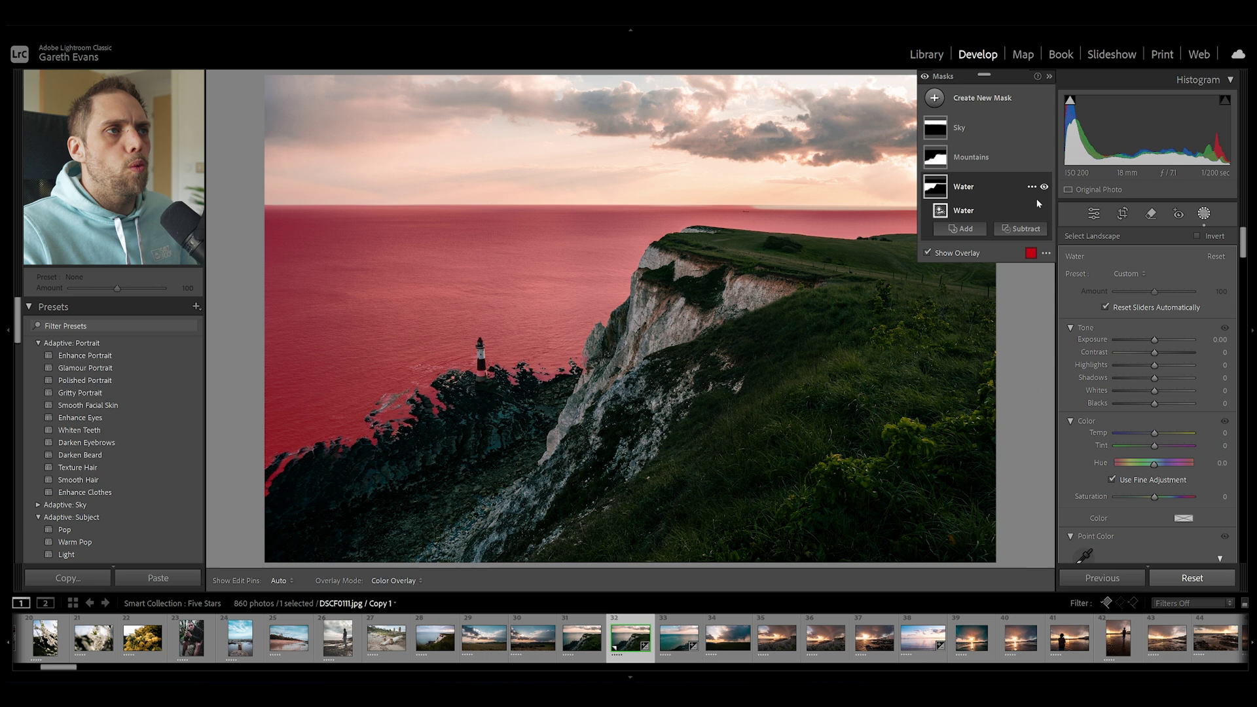
# - On the Mountains mask, raise Shadows and shift Tint slightly toward green
pyautogui.click(980, 160)
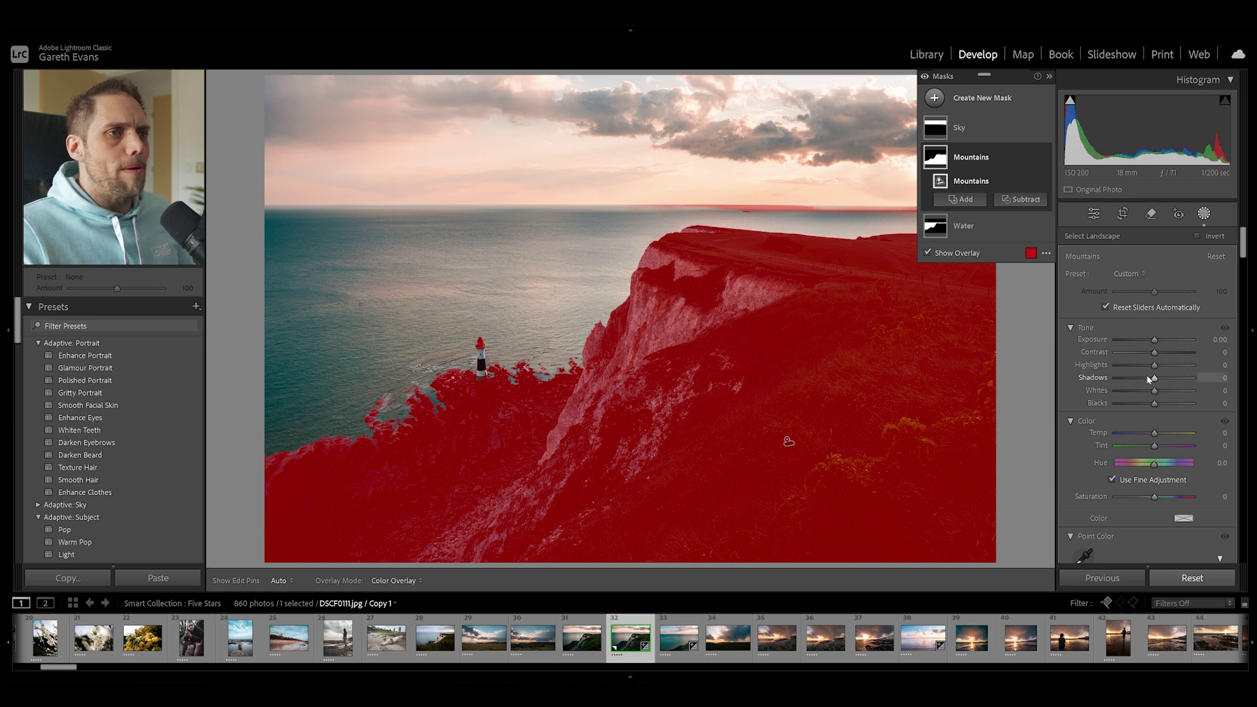
pyautogui.moveTo(1154, 378); pyautogui.dragTo(1161, 379)
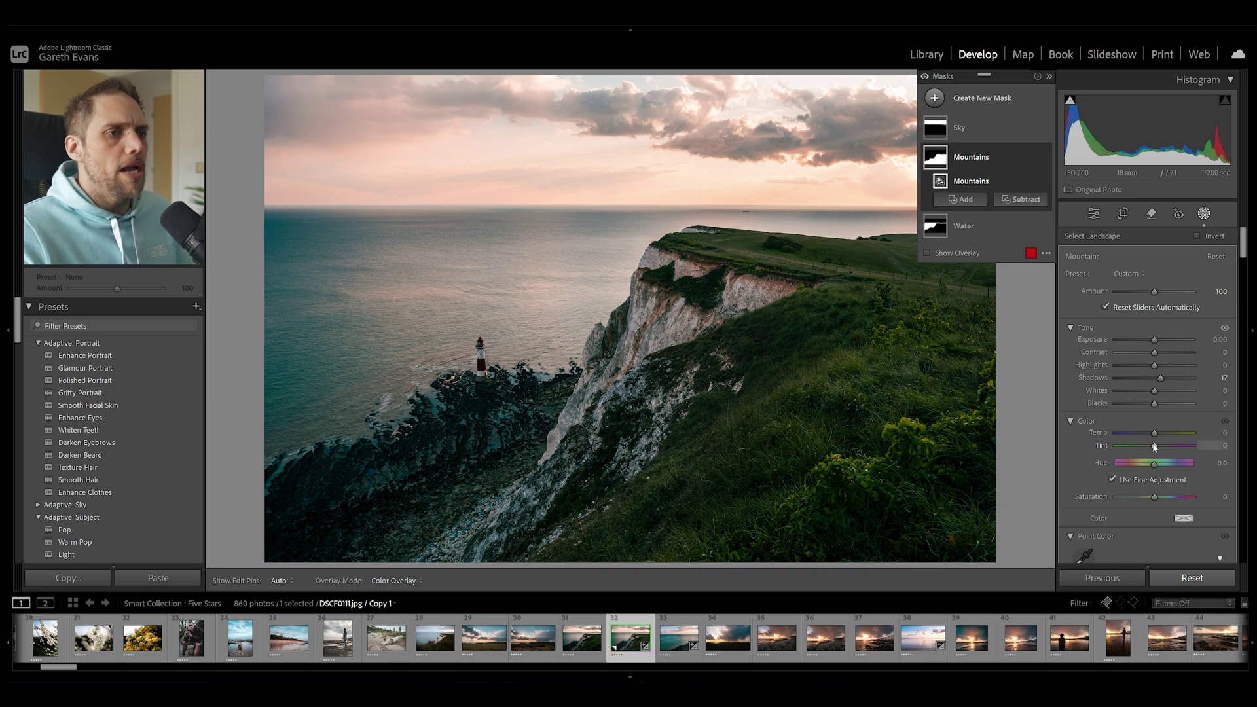
pyautogui.moveTo(1156, 449); pyautogui.dragTo(1154, 449)
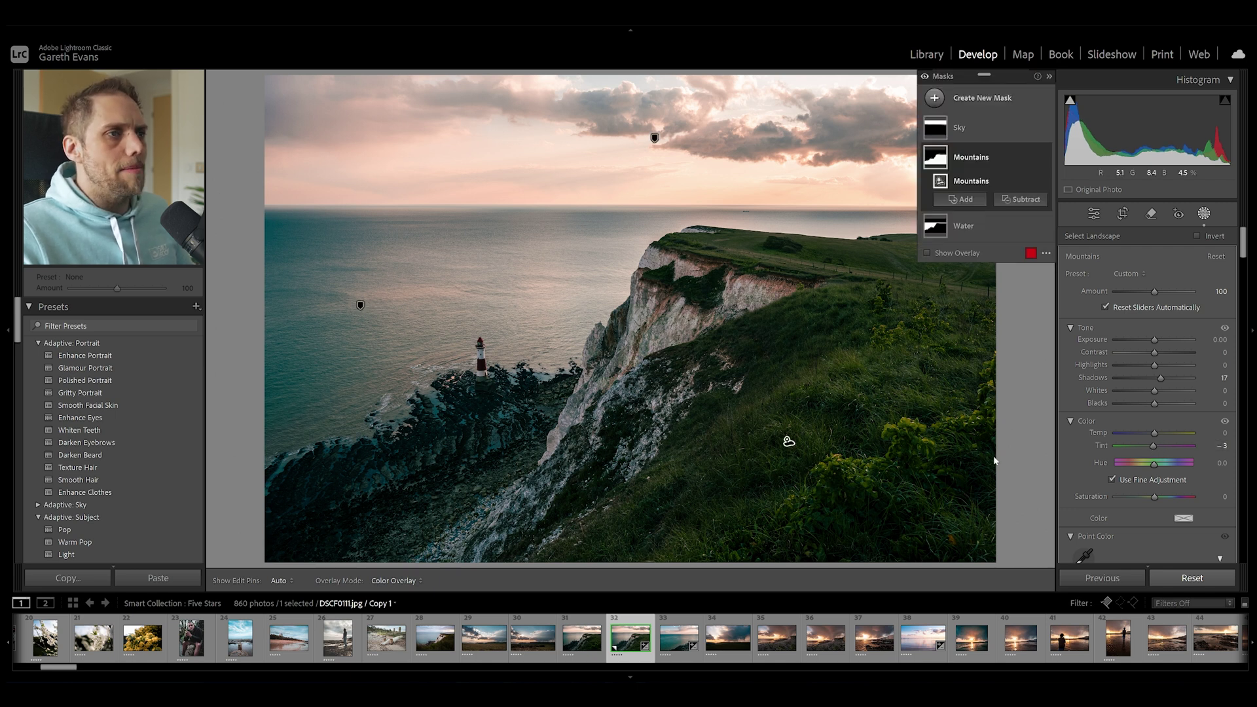
# - Warm the sea with the Water mask's Temp, then select the Sky mask for a Dehaze of 10
pyautogui.click(992, 221)
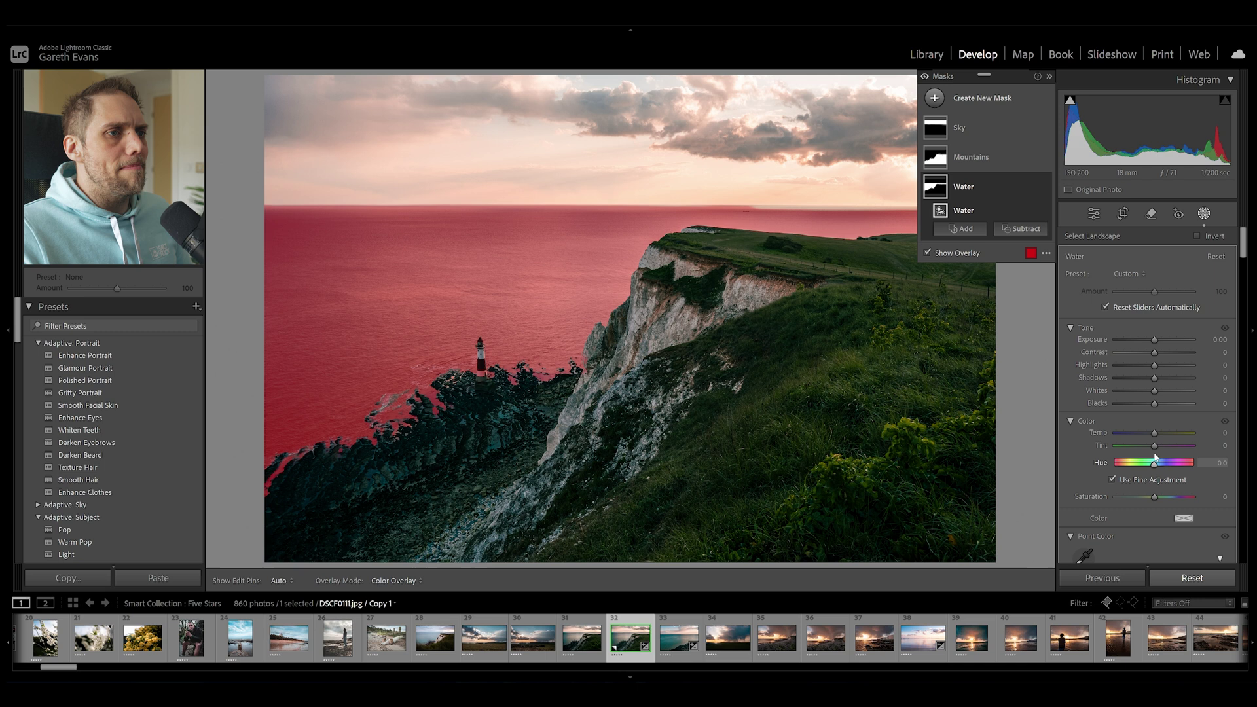
pyautogui.moveTo(1155, 437); pyautogui.dragTo(1161, 438)
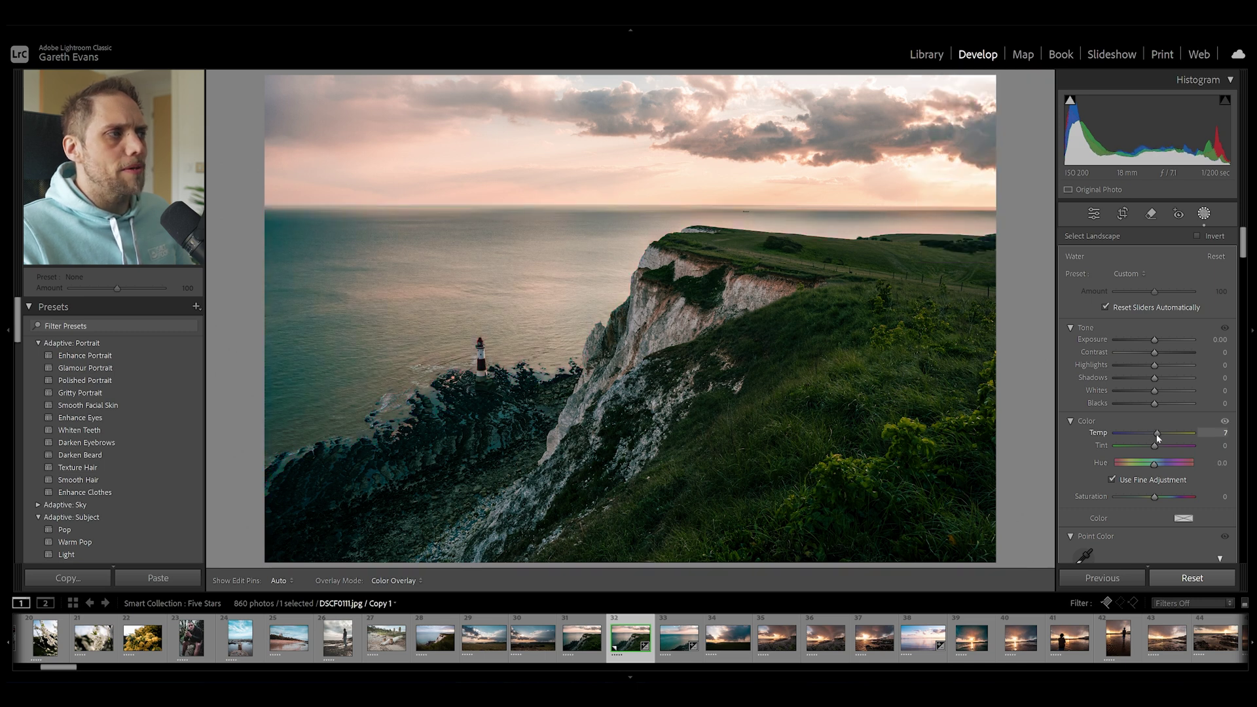
pyautogui.moveTo(1156, 434); pyautogui.dragTo(1160, 465)
pyautogui.click(654, 139)
pyautogui.scroll(-5, 1081, 467)
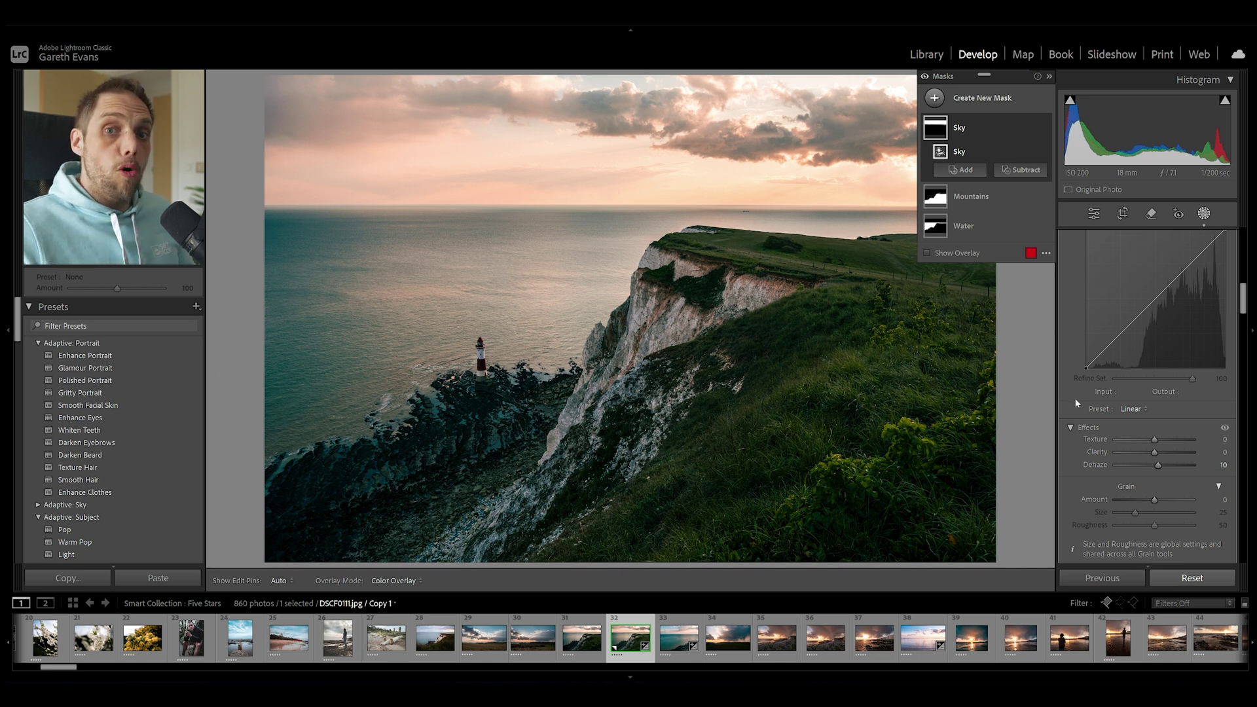
# - Draw a radial gradient over the lighthouse rocks, rotated and stretched into a tilted ellipse
pyautogui.click(1005, 103)
pyautogui.click(964, 296)
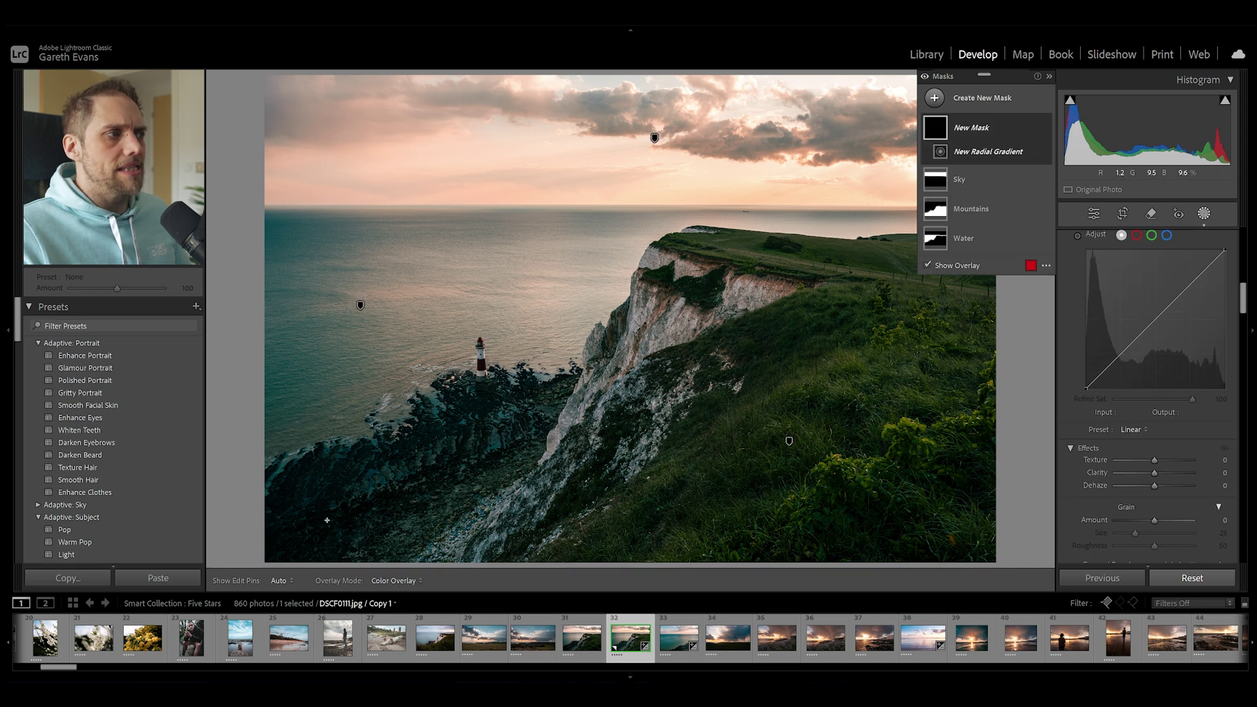
pyautogui.moveTo(469, 411); pyautogui.dragTo(616, 233)
pyautogui.moveTo(616, 323); pyautogui.dragTo(635, 439)
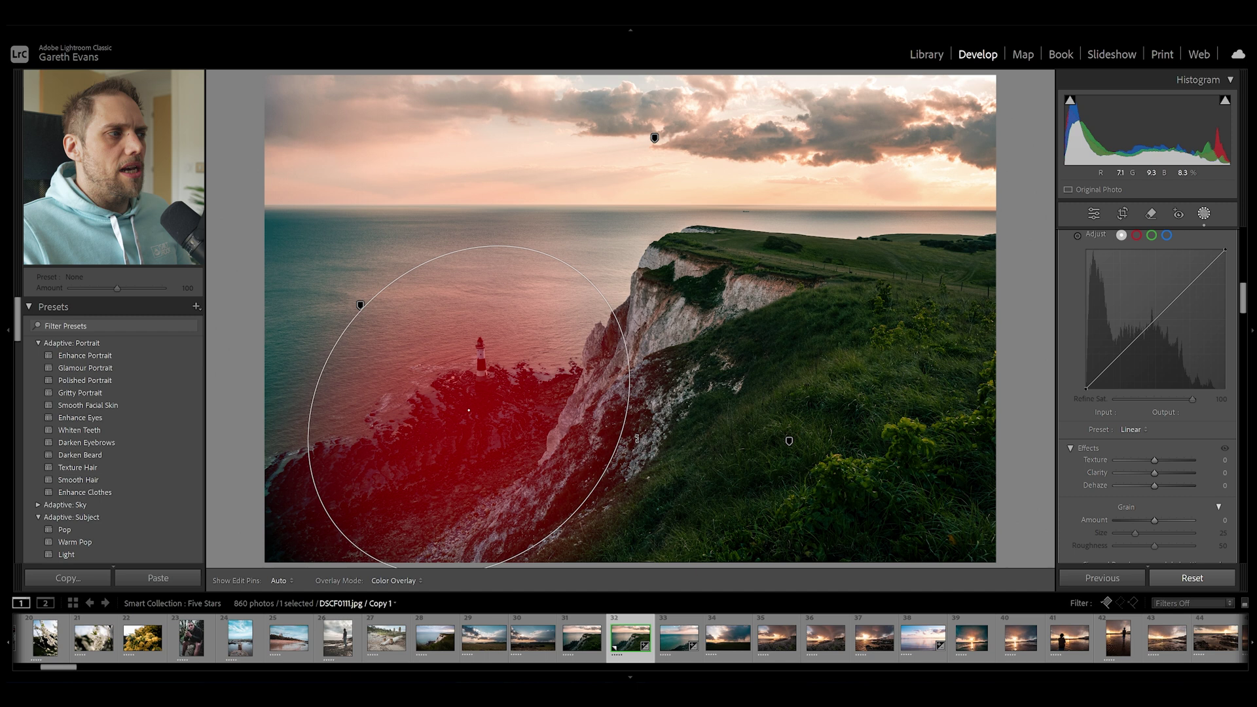
pyautogui.moveTo(547, 372); pyautogui.dragTo(582, 378)
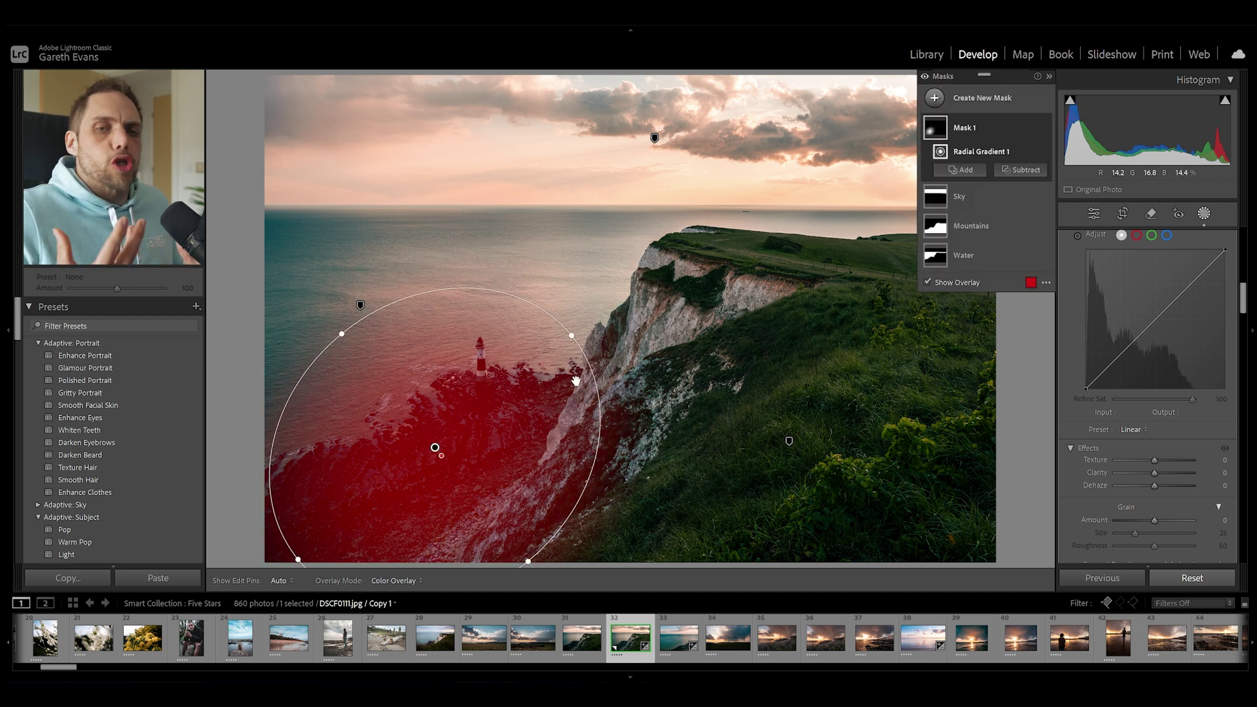
pyautogui.moveTo(490, 426); pyautogui.dragTo(533, 398)
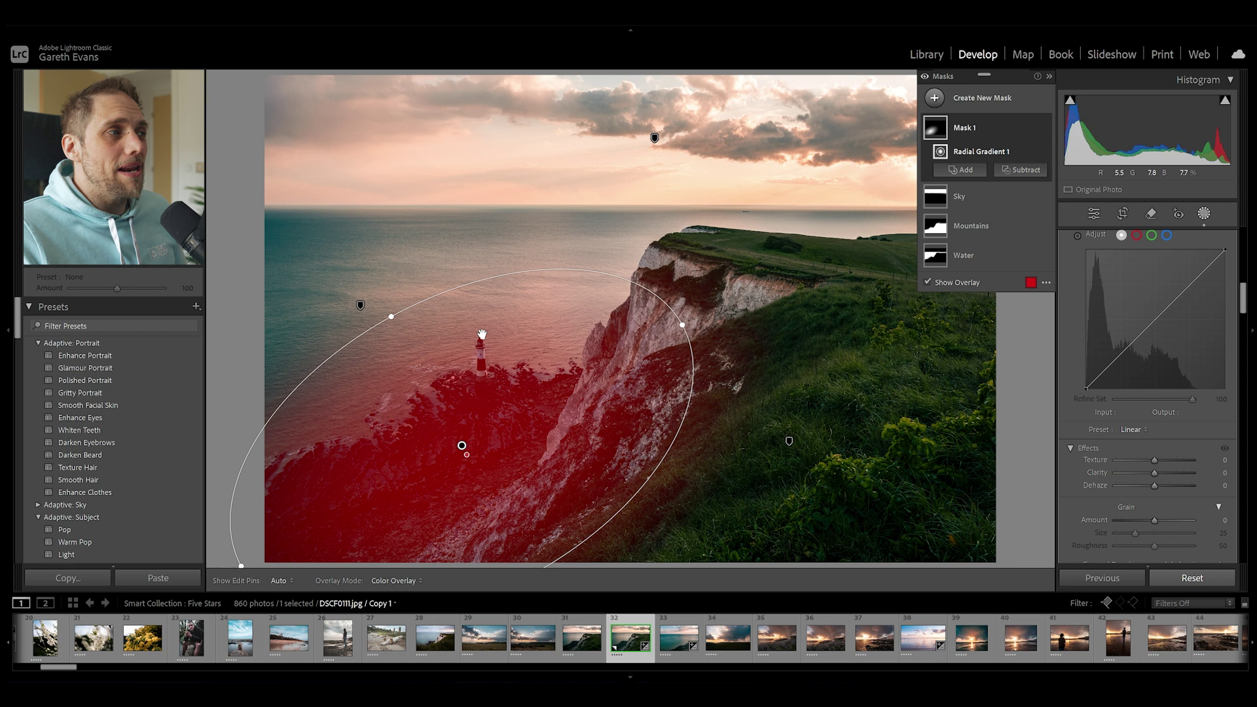
# - Intersect the radial gradient mask with a Landscape Mountains selection so it covers only land
pyautogui.rightClick(1002, 125)
pyautogui.moveTo(1060, 181)
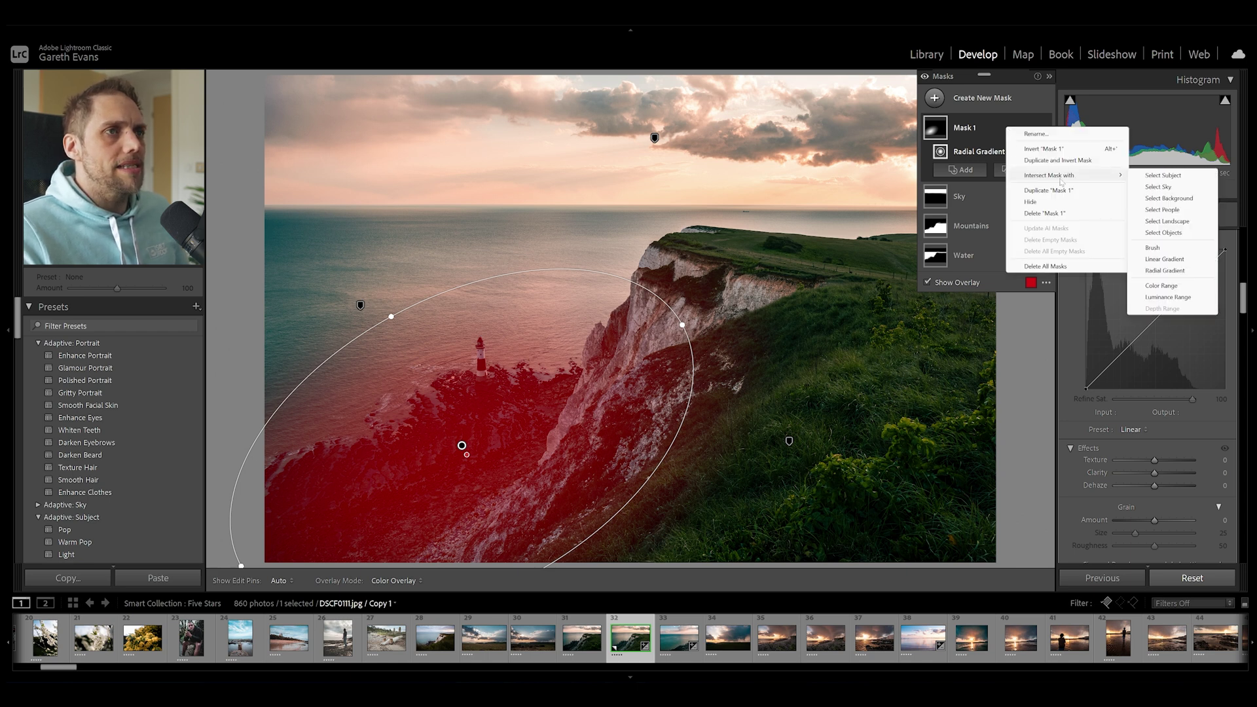
pyautogui.click(1178, 221)
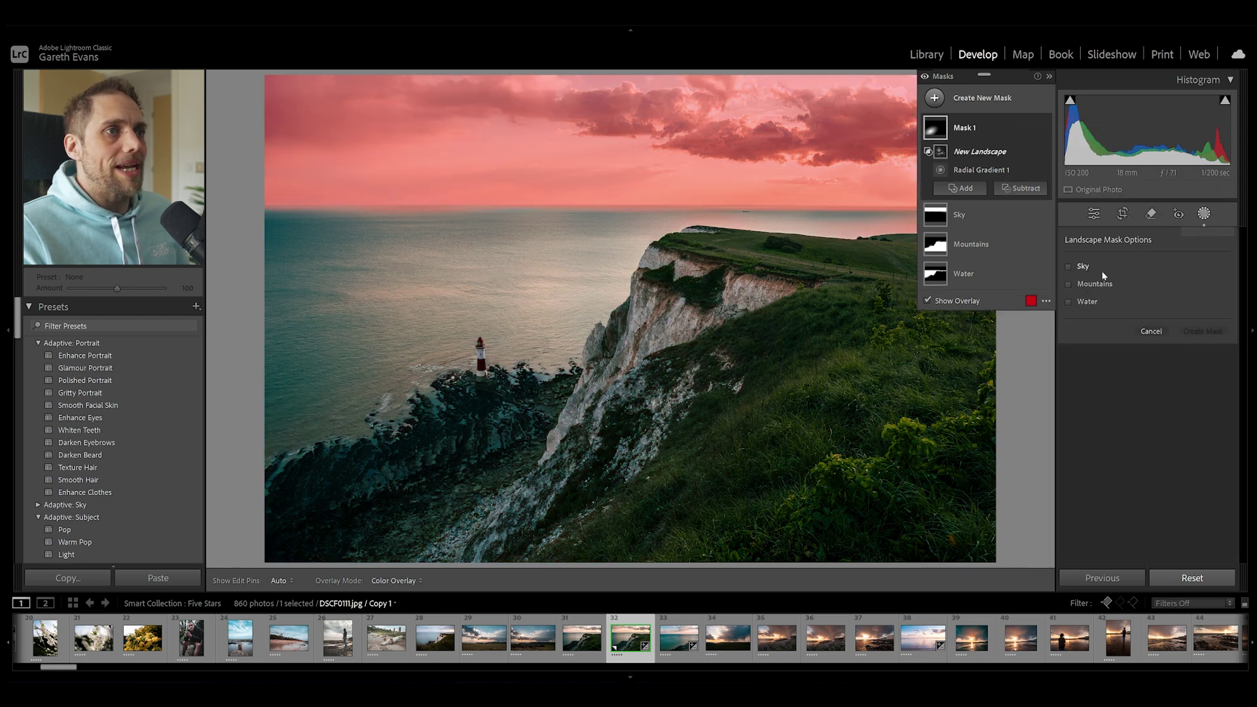
pyautogui.click(1102, 283)
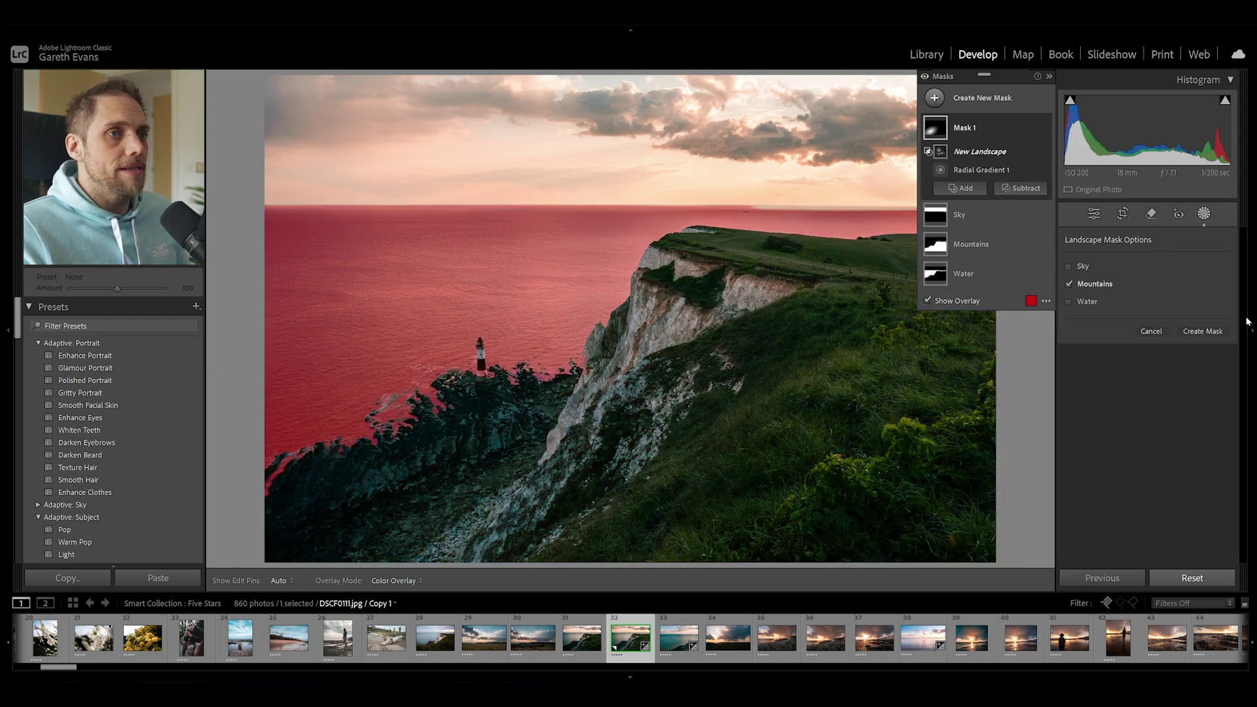
pyautogui.click(1217, 331)
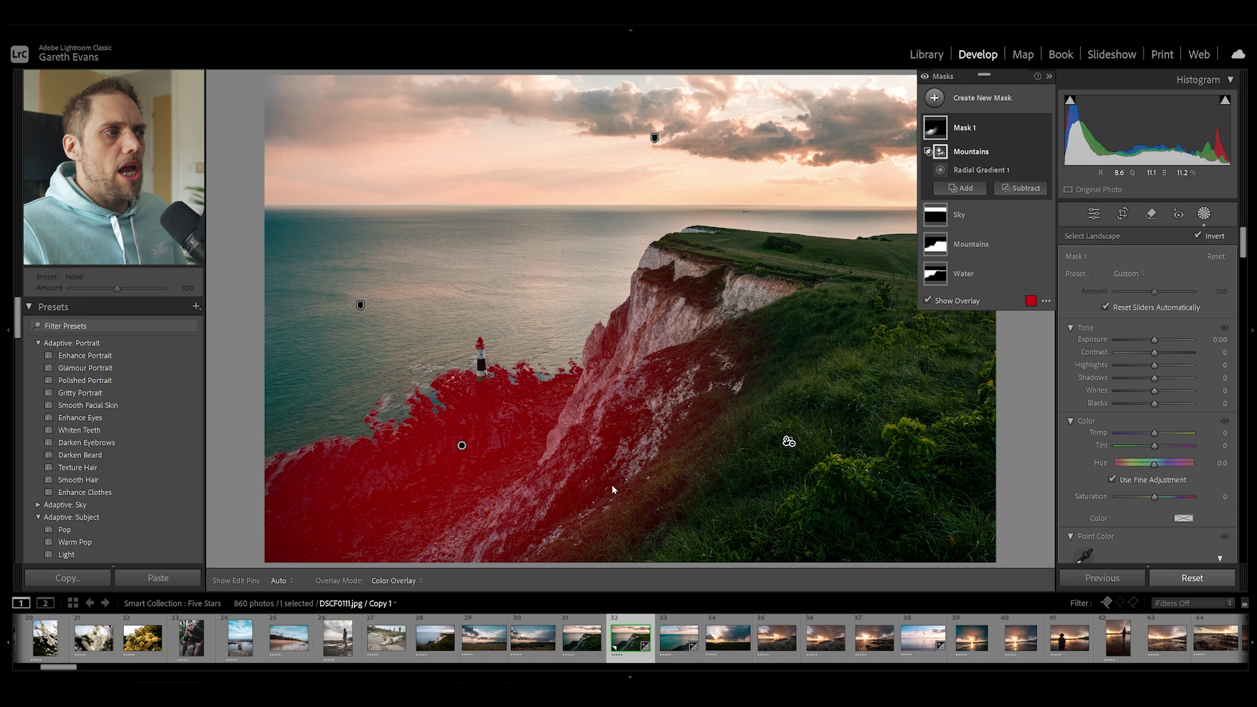
# - Nudge the masked rocks' Exposure up and set their Clarity to 25
pyautogui.moveTo(1154, 341); pyautogui.dragTo(1159, 340)
pyautogui.scroll(-6, 1156, 406)
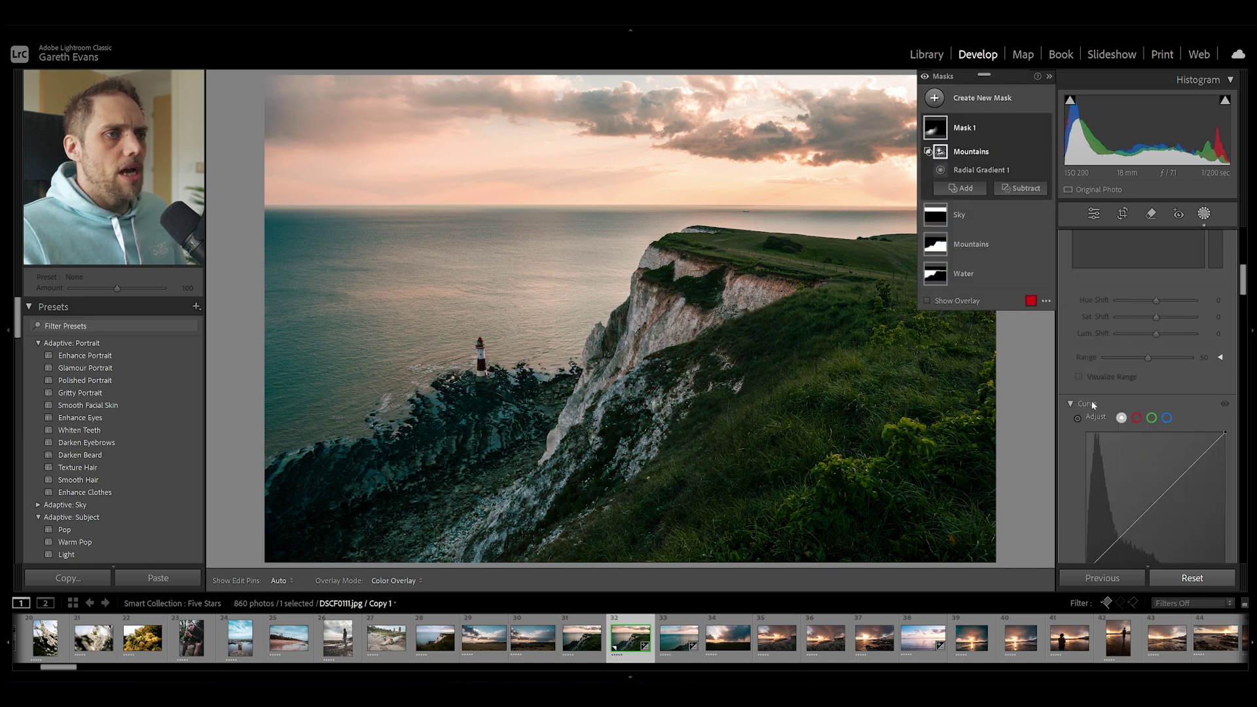
pyautogui.moveTo(1155, 453); pyautogui.dragTo(1166, 454)
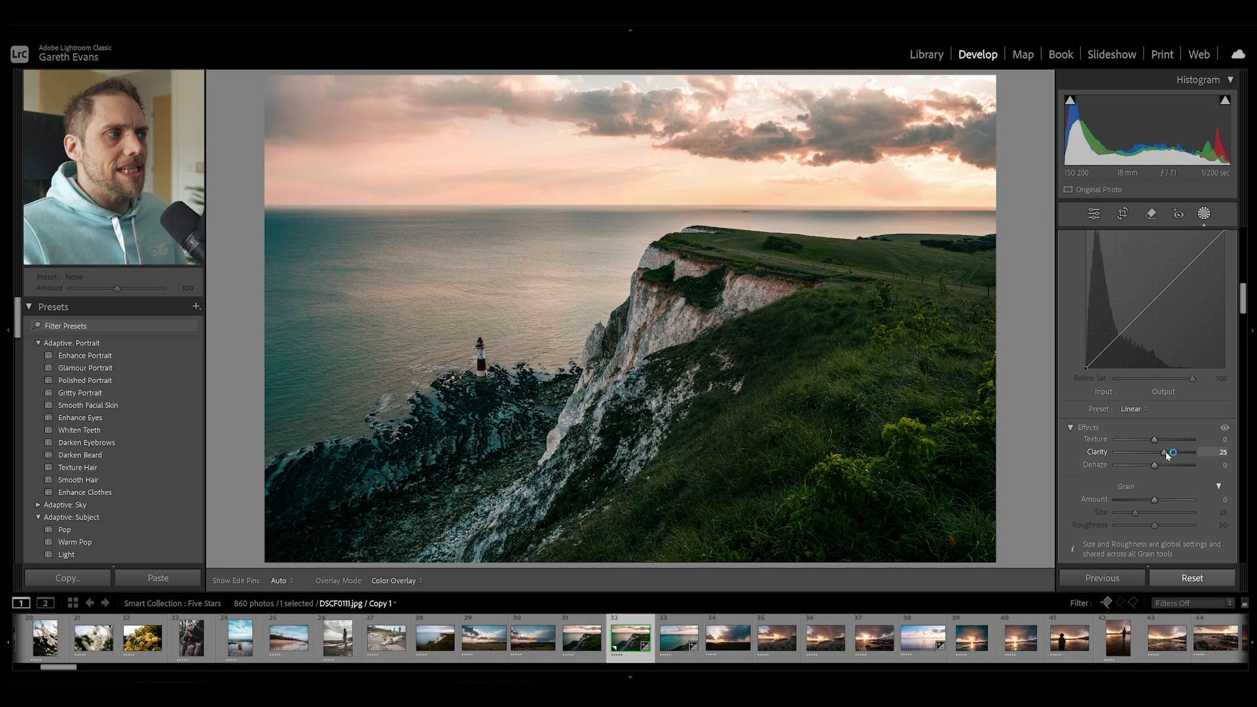
# - Show the mask overlay and reposition the radial gradient over the cliff face
pyautogui.moveTo(463, 447)
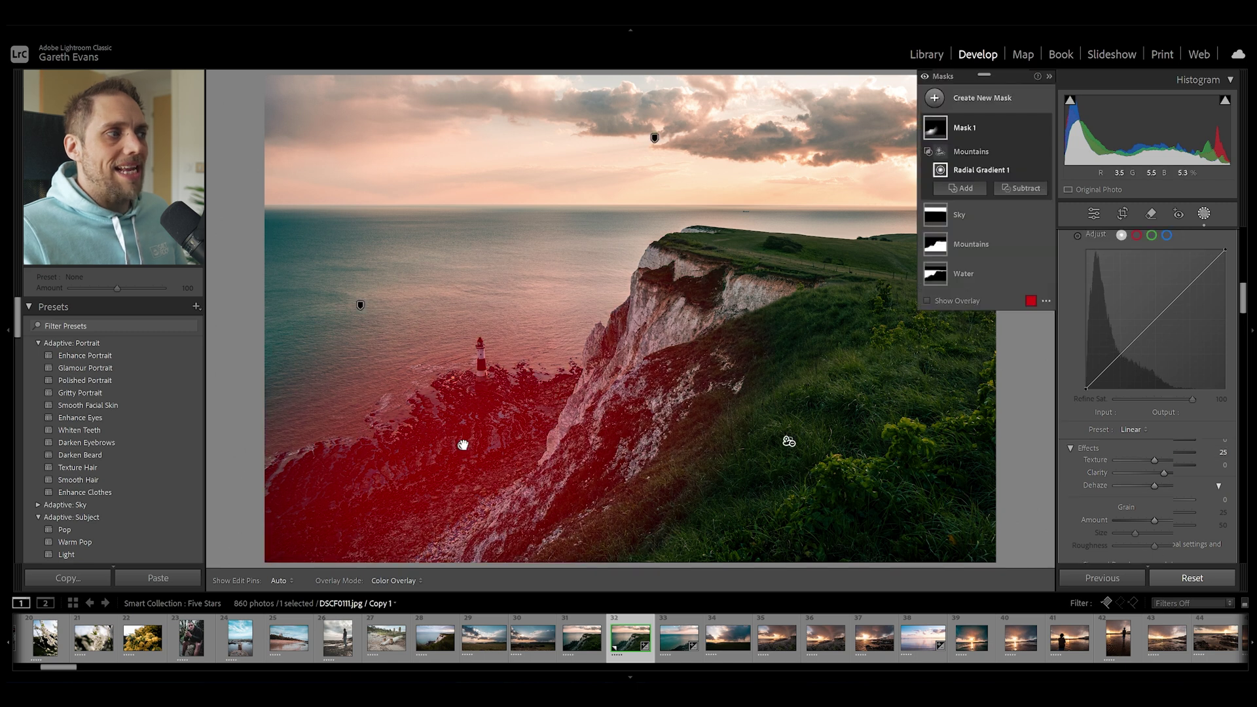
pyautogui.moveTo(463, 448); pyautogui.dragTo(419, 465)
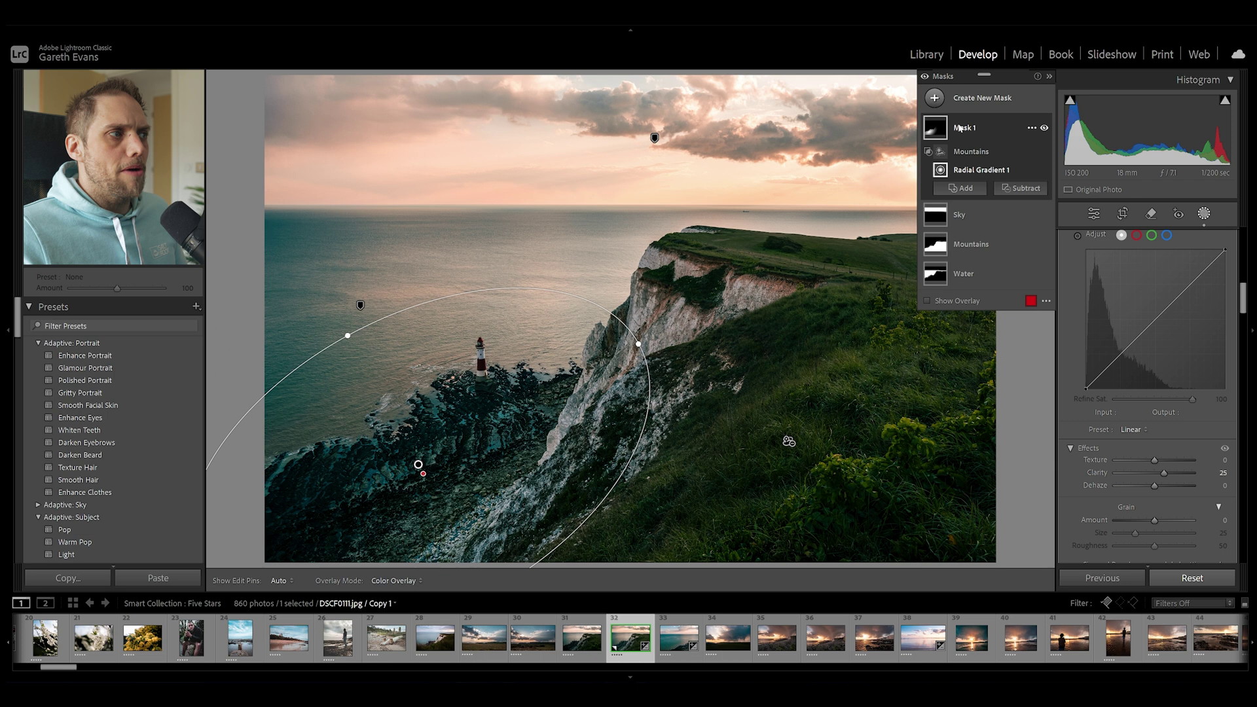
pyautogui.press('o')
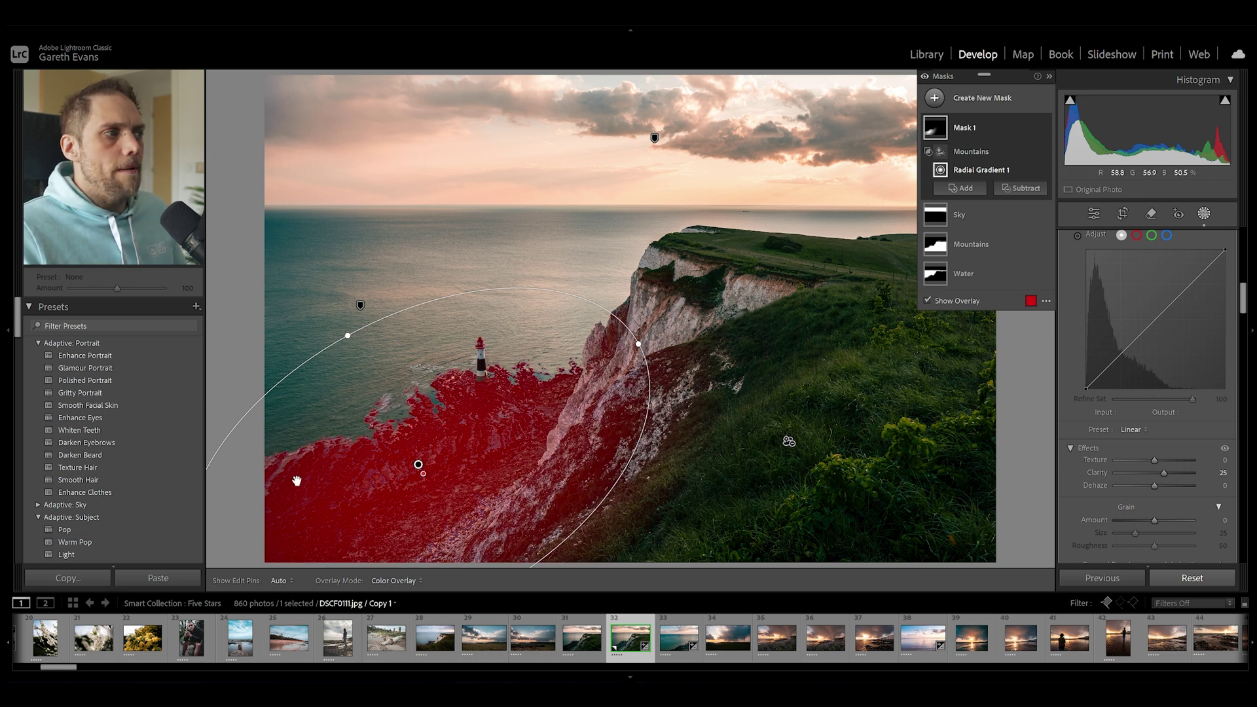
pyautogui.moveTo(418, 465); pyautogui.dragTo(458, 449)
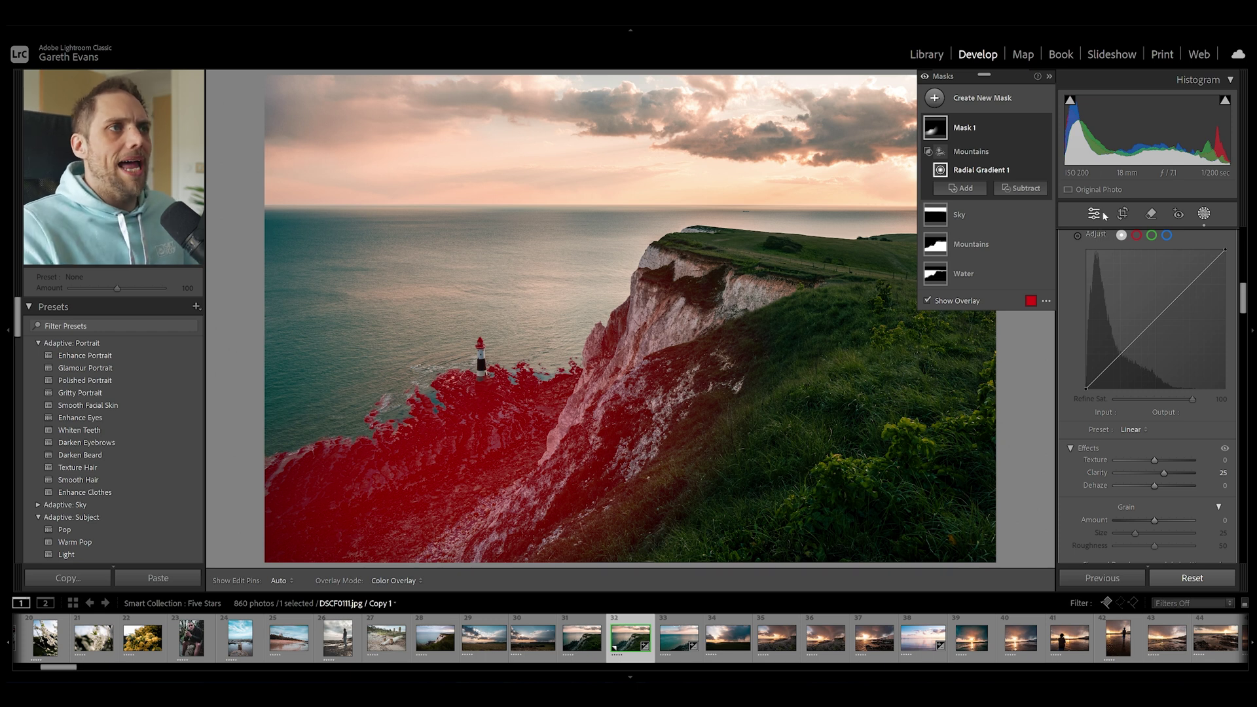
# - Draw a new linear gradient mask across the photo and adjust its position and lower edge
pyautogui.click(982, 97)
pyautogui.click(1024, 256)
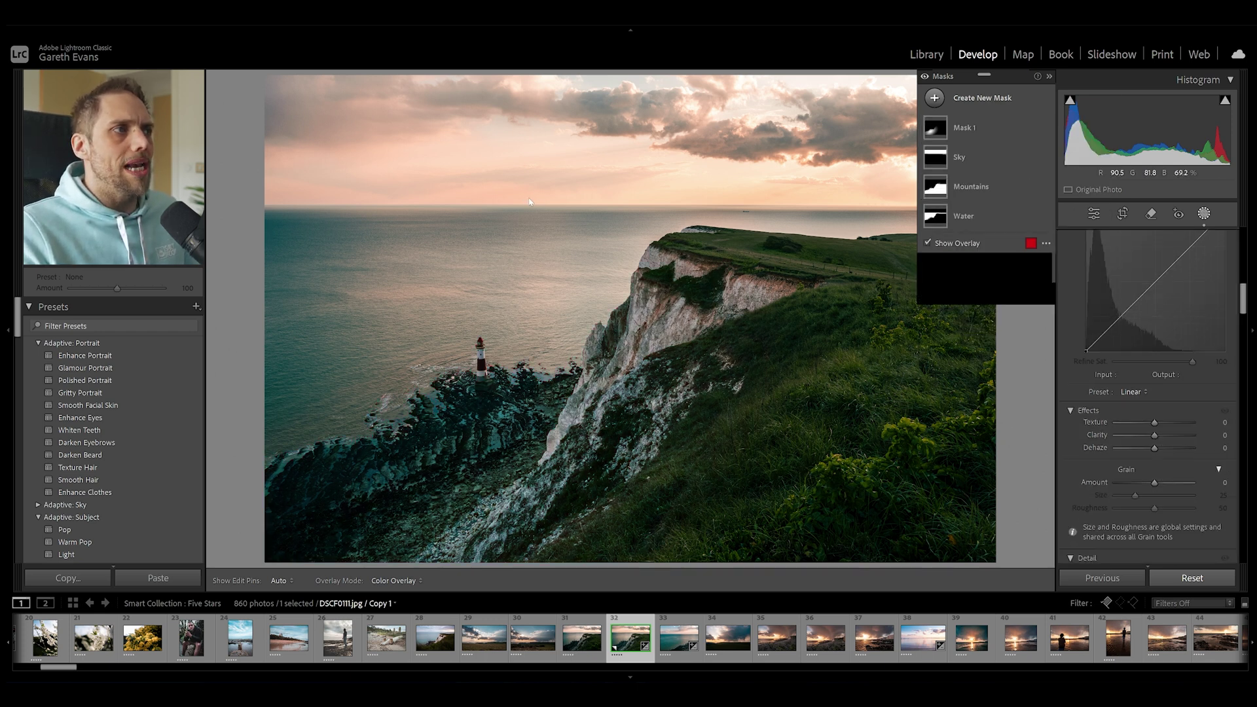
pyautogui.moveTo(619, 212); pyautogui.dragTo(524, 586)
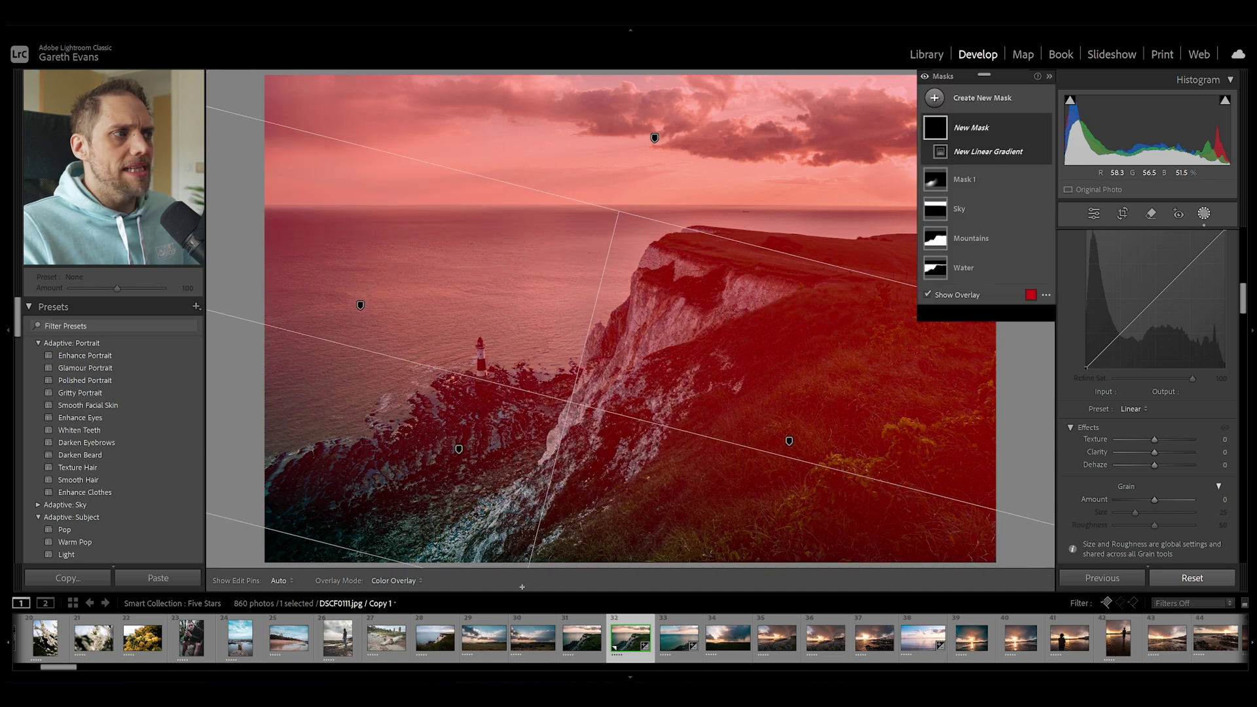
pyautogui.moveTo(568, 401); pyautogui.dragTo(570, 262)
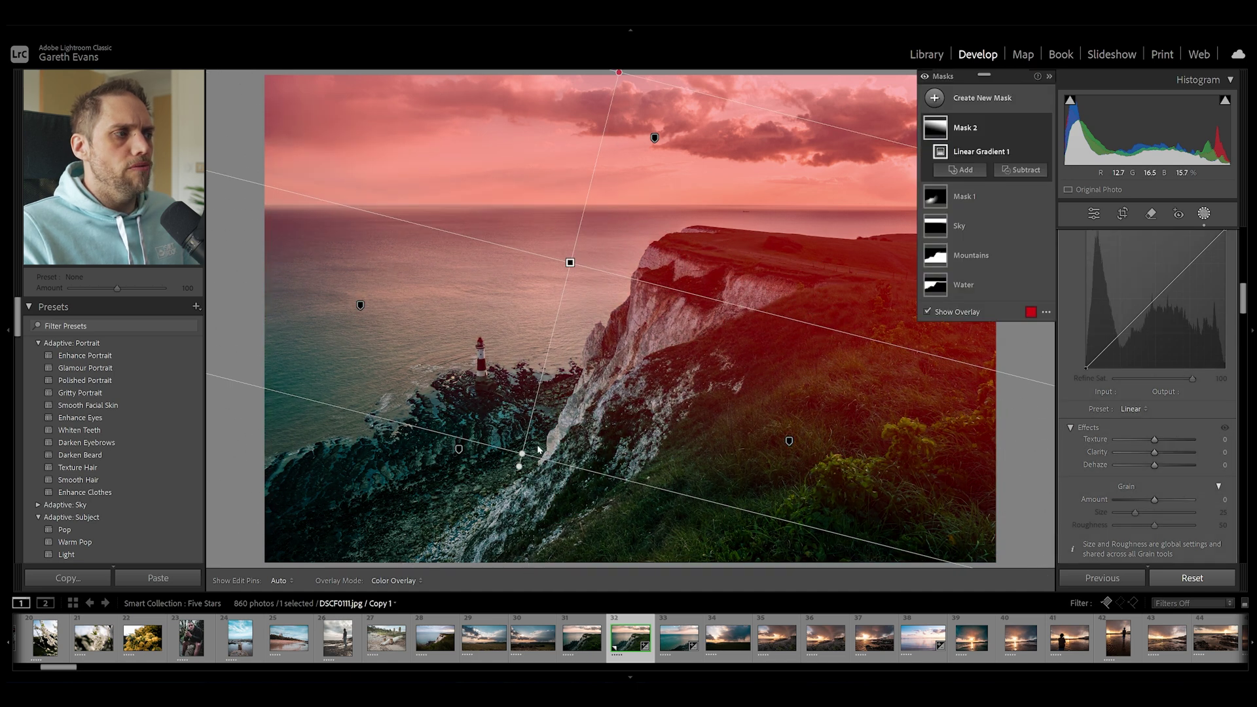
pyautogui.moveTo(521, 452); pyautogui.dragTo(503, 529)
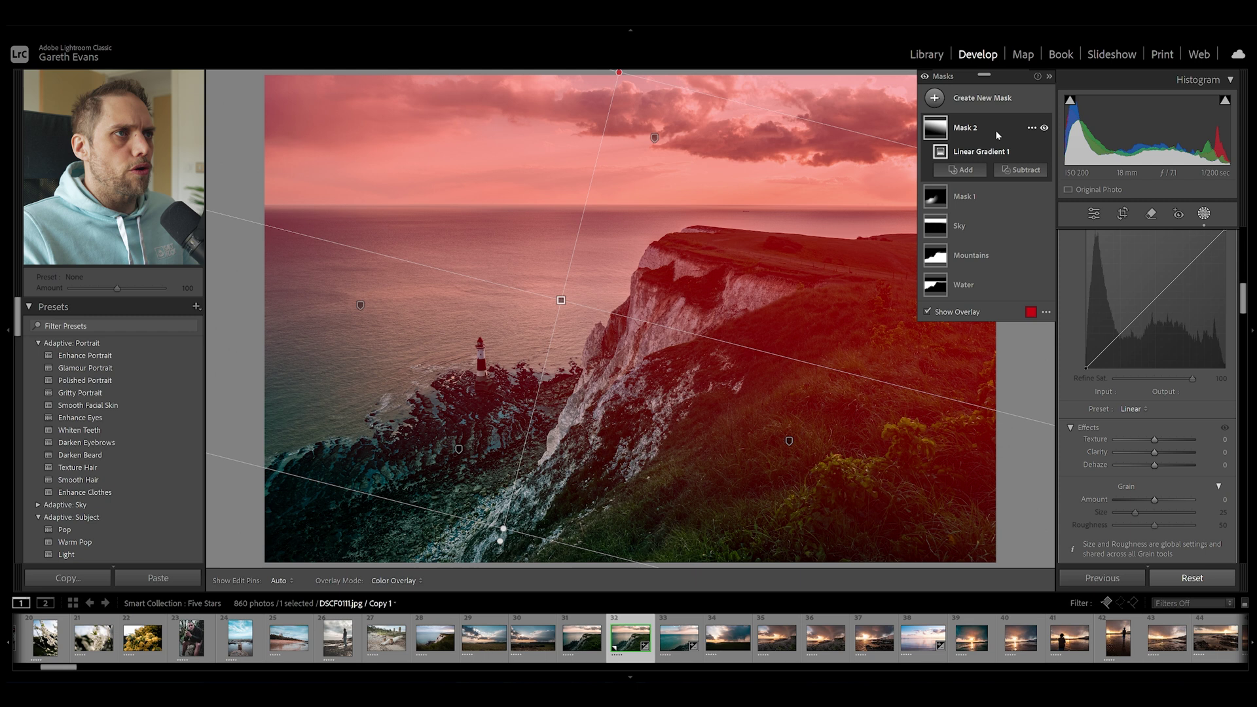
# - Limit the gradient to the Water landscape region, then set Exposure 0.19 and Temp 12
pyautogui.rightClick(998, 127)
pyautogui.moveTo(1052, 173)
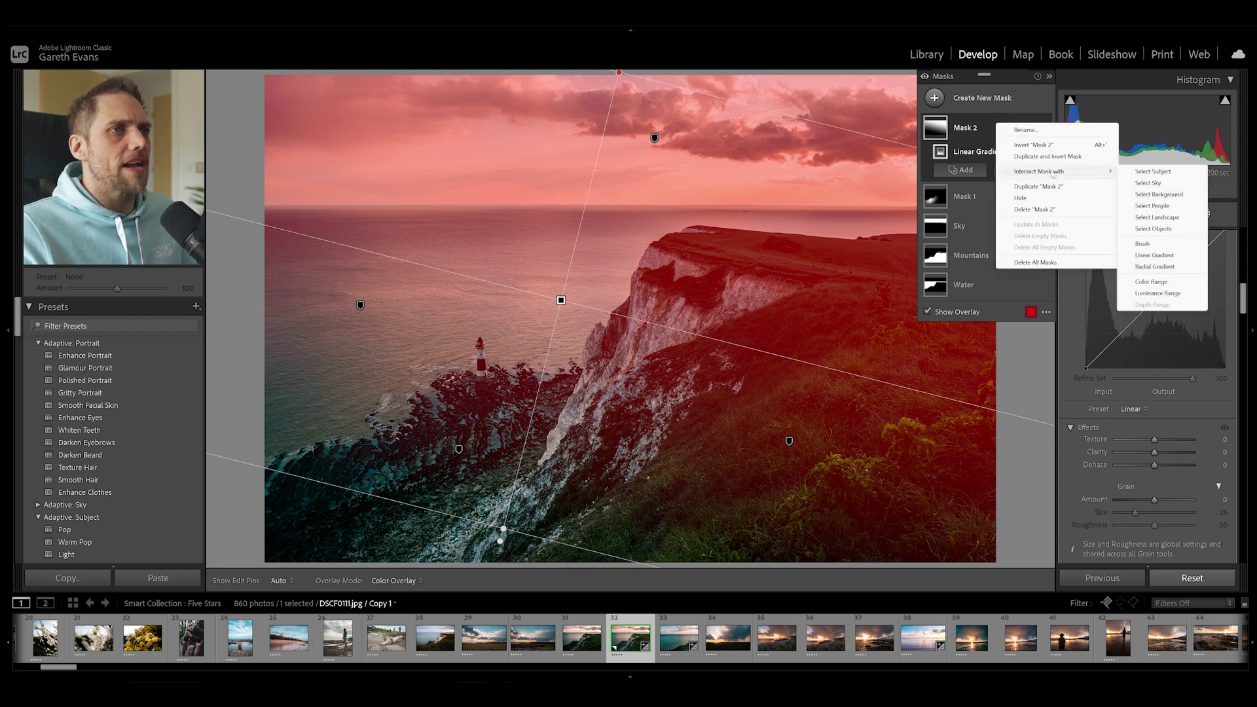
pyautogui.click(1156, 216)
pyautogui.click(1142, 285)
pyautogui.click(1092, 302)
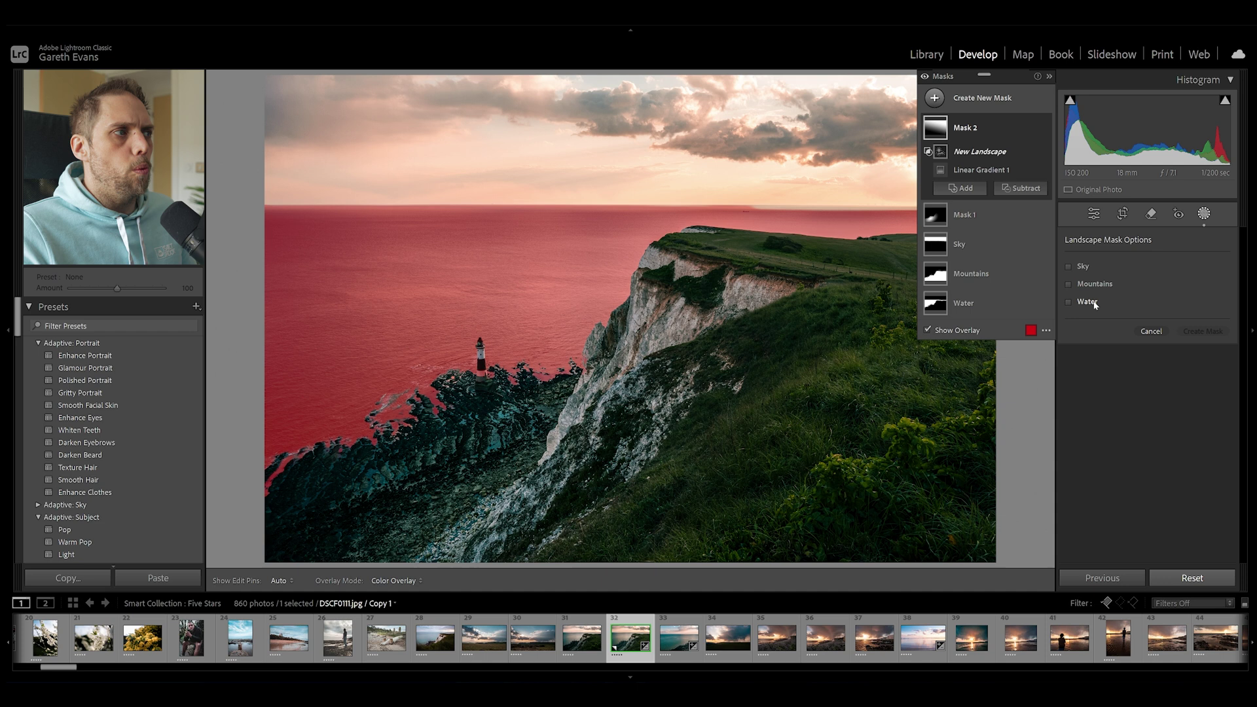
pyautogui.click(1211, 332)
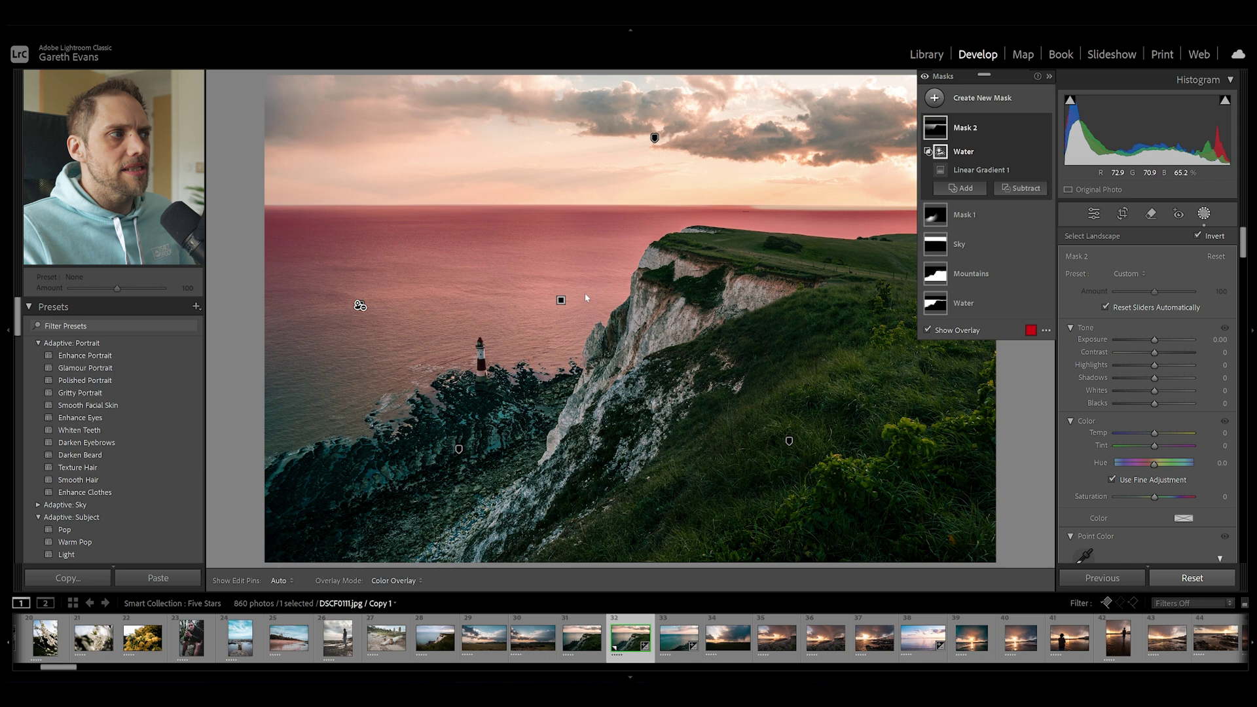
pyautogui.moveTo(1154, 340); pyautogui.dragTo(1156, 344)
pyautogui.moveTo(1154, 433); pyautogui.dragTo(1157, 431)
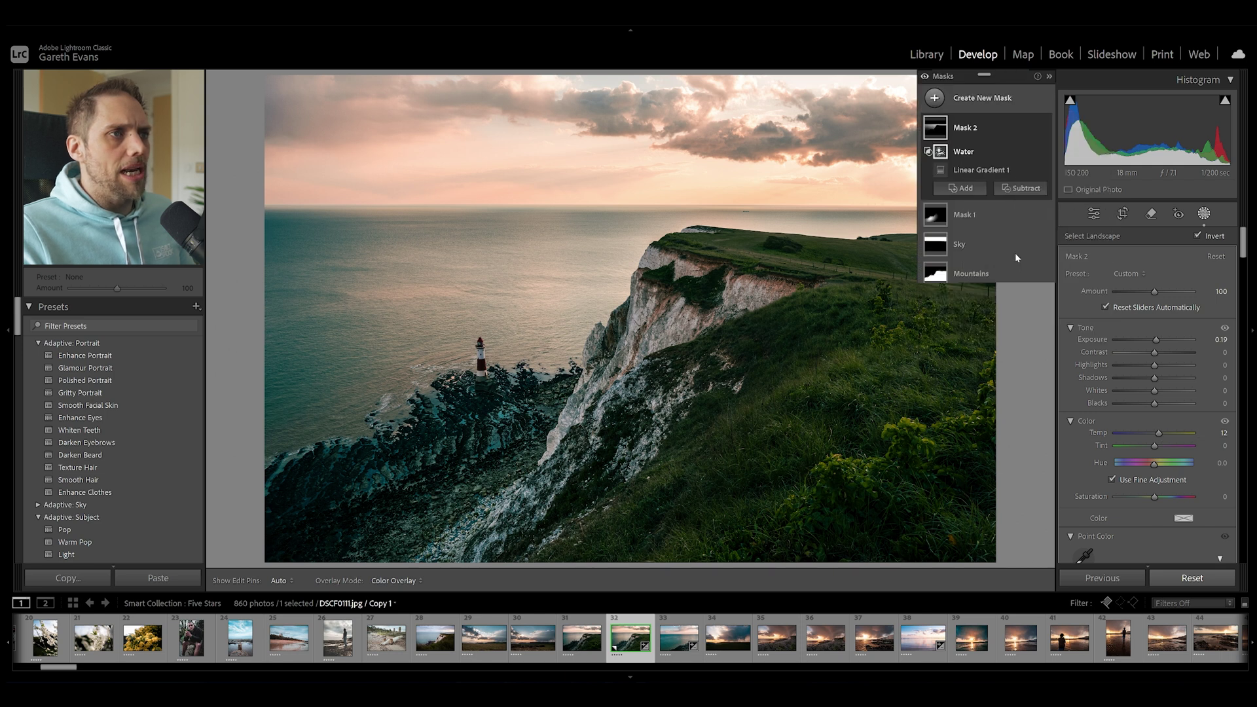
# - Draw a linear gradient over the lower photo, restrict it to Water, and set Exposure −0.36
pyautogui.press('m')
pyautogui.moveTo(319, 429); pyautogui.dragTo(356, 244)
pyautogui.rightClick(998, 131)
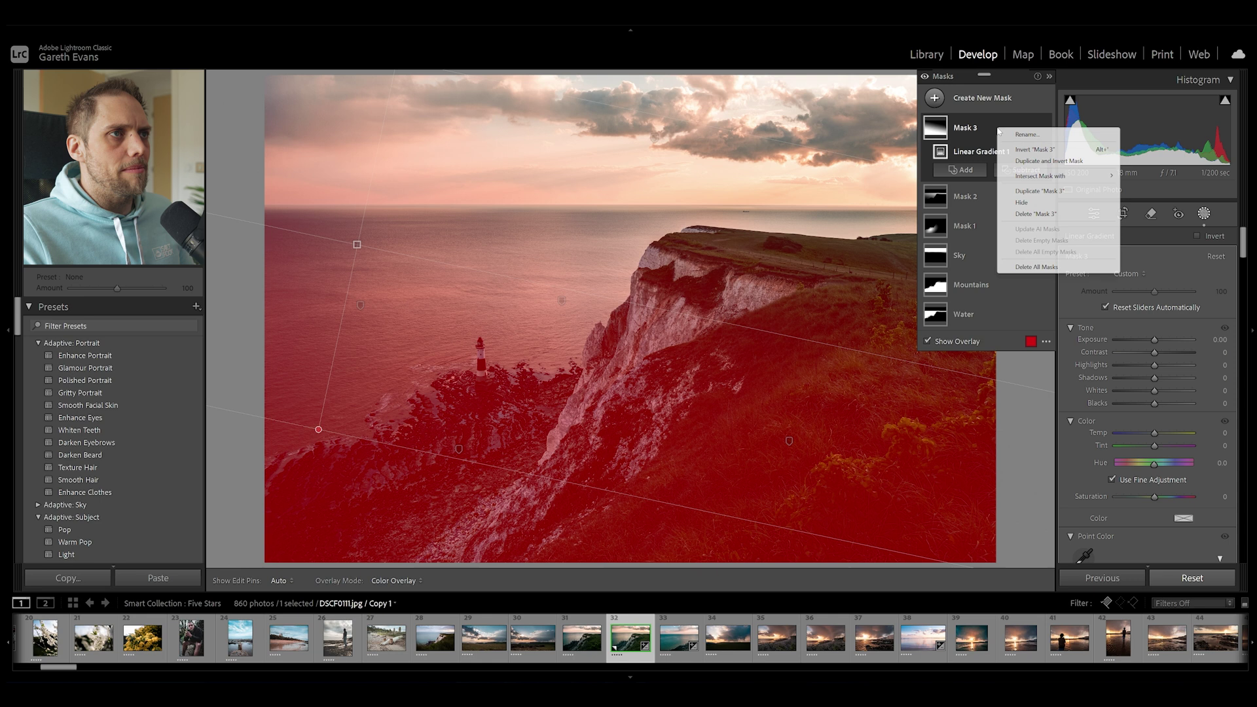
pyautogui.moveTo(1073, 175)
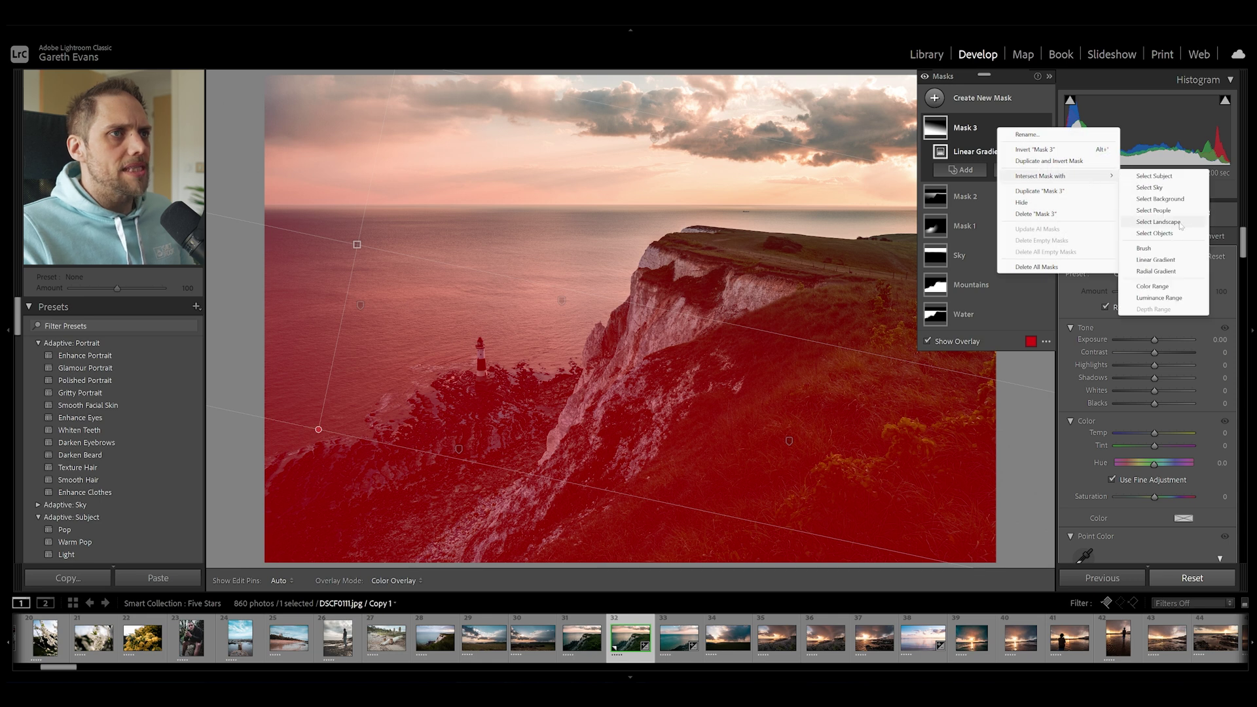
pyautogui.click(1165, 222)
pyautogui.click(1088, 303)
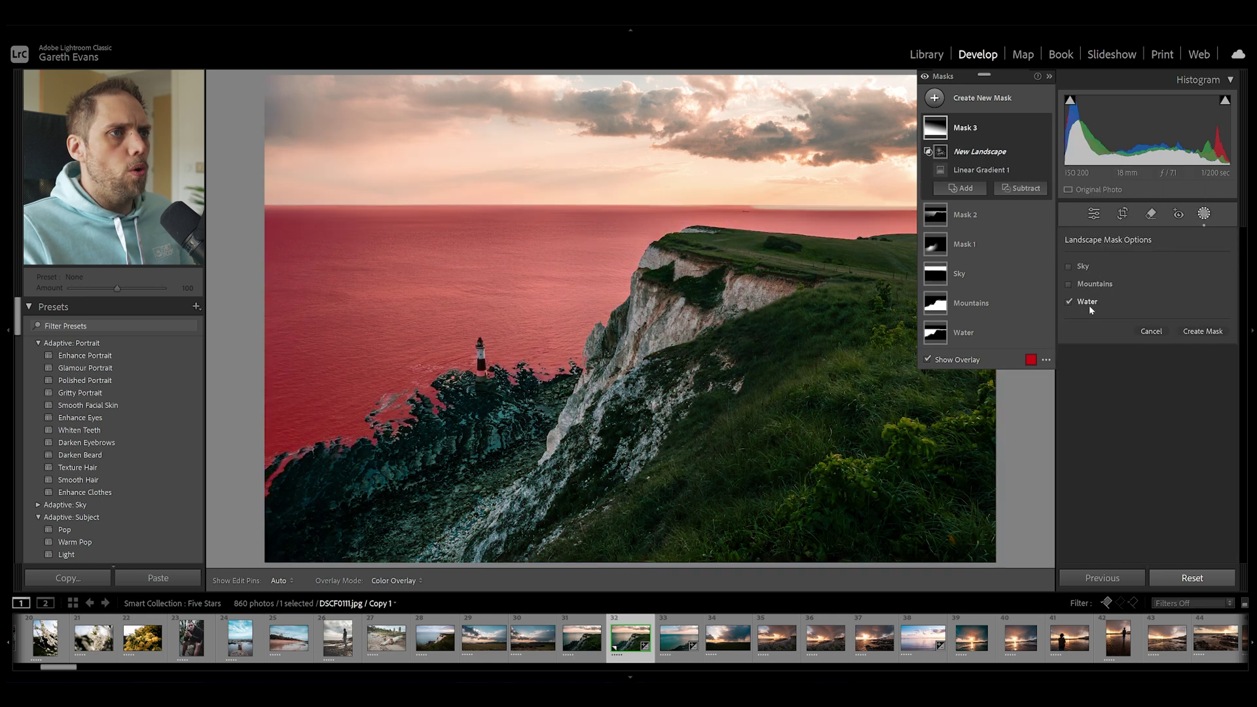
pyautogui.click(1193, 332)
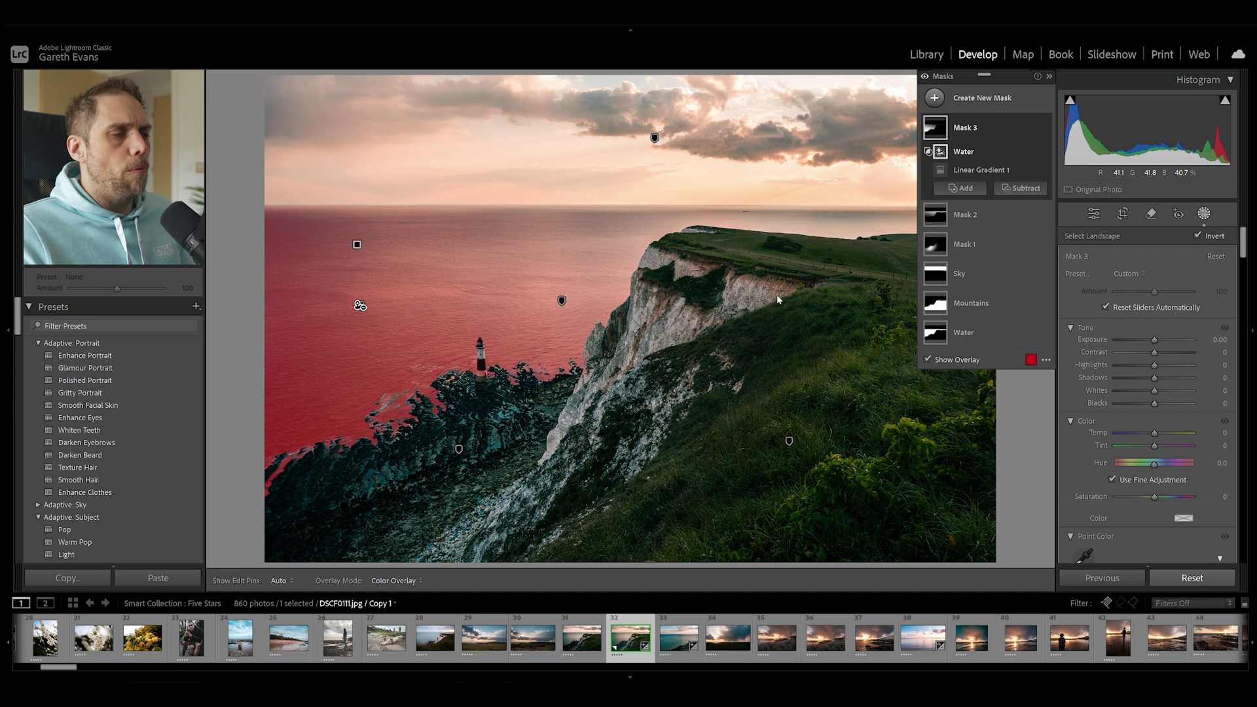
pyautogui.moveTo(1156, 344); pyautogui.dragTo(1152, 345)
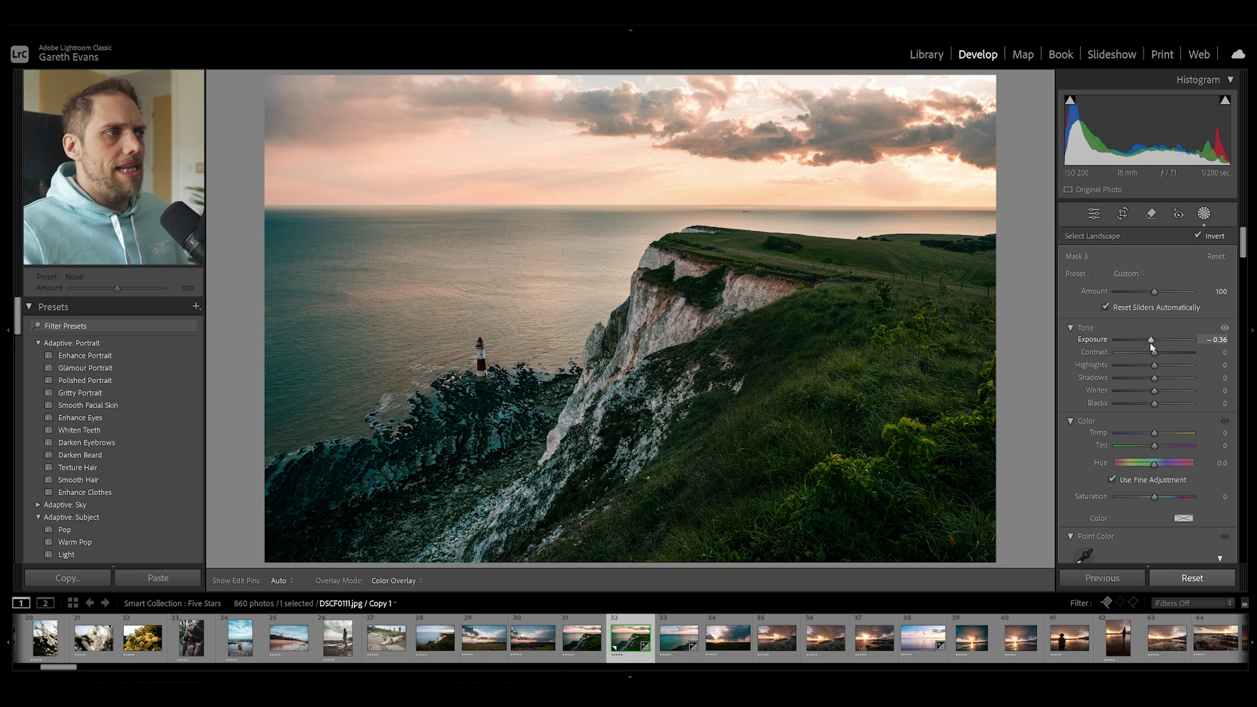
pyautogui.moveTo(1150, 343); pyautogui.dragTo(1150, 343)
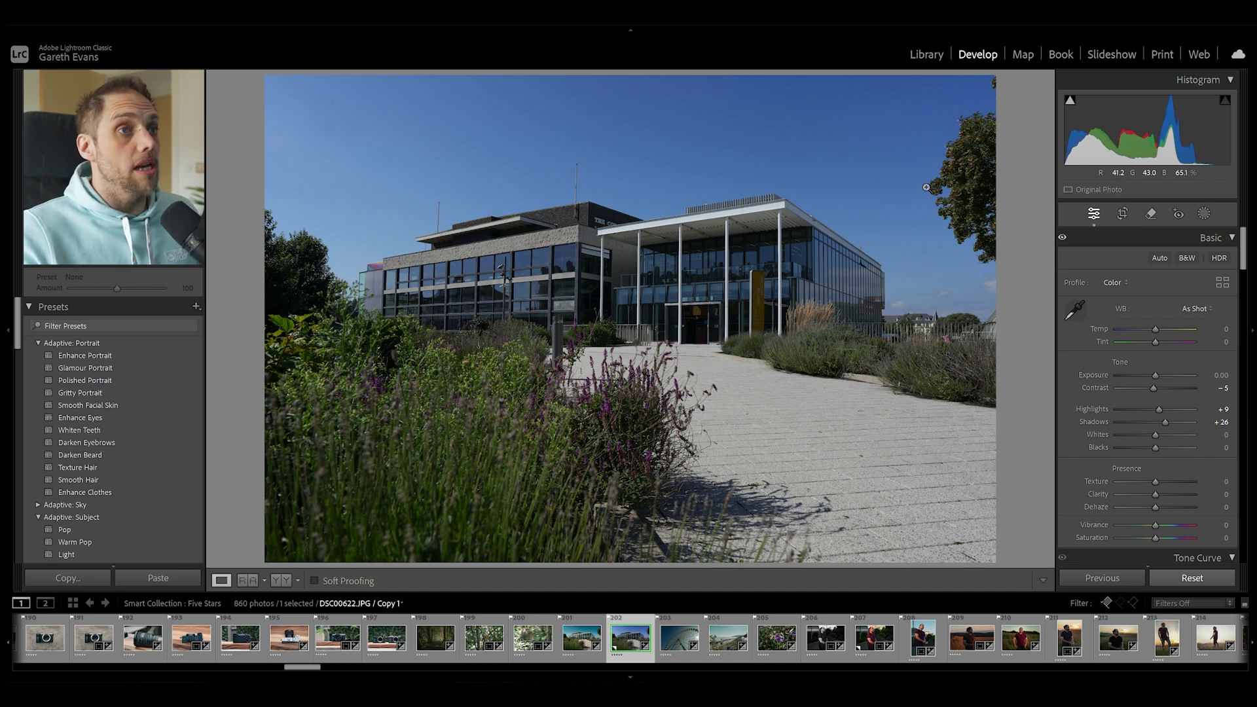
# - Create separate Landscape masks for Sky, Architecture, Vegetation and Artificial Ground on the building photo
pyautogui.click(1205, 215)
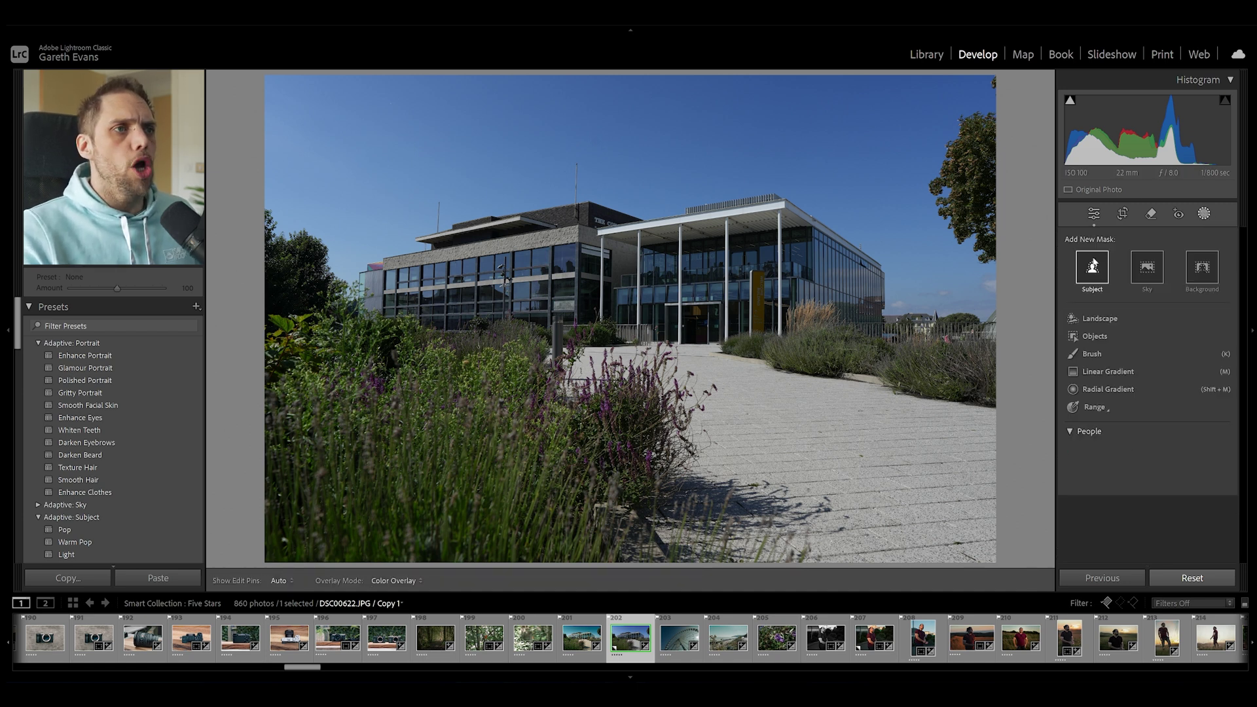
pyautogui.click(1102, 323)
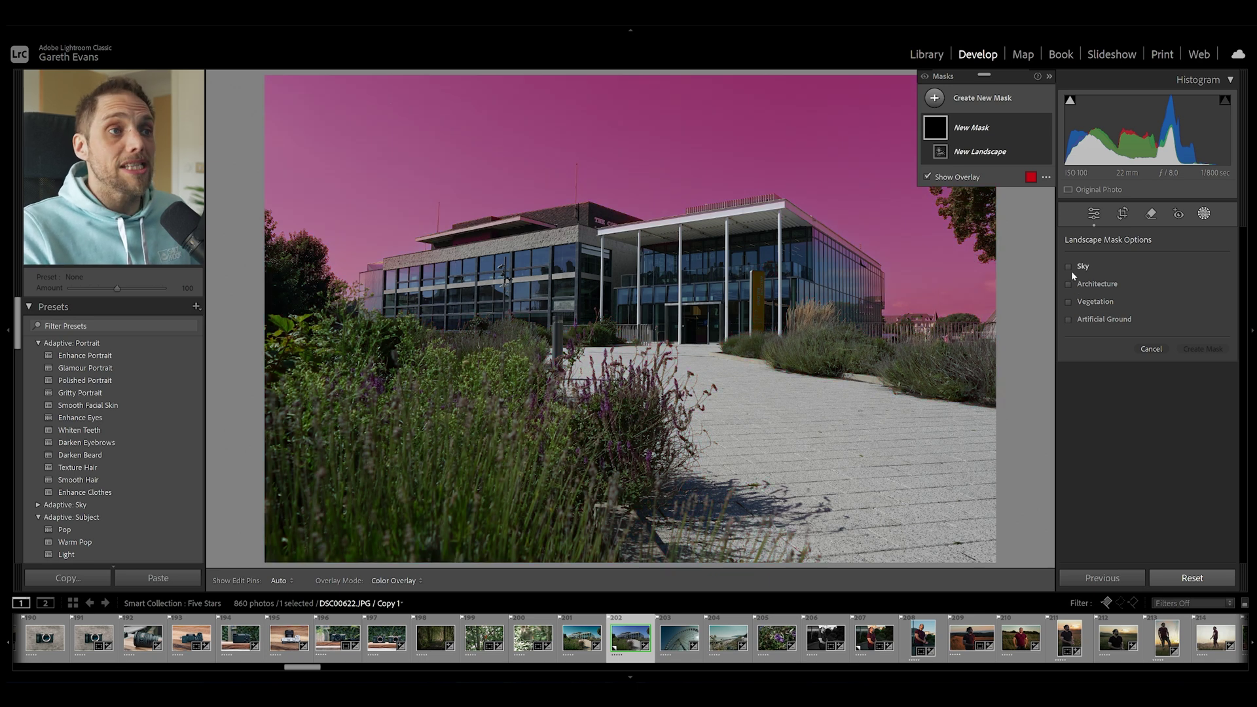
pyautogui.click(1071, 268)
pyautogui.click(1099, 286)
pyautogui.click(1095, 302)
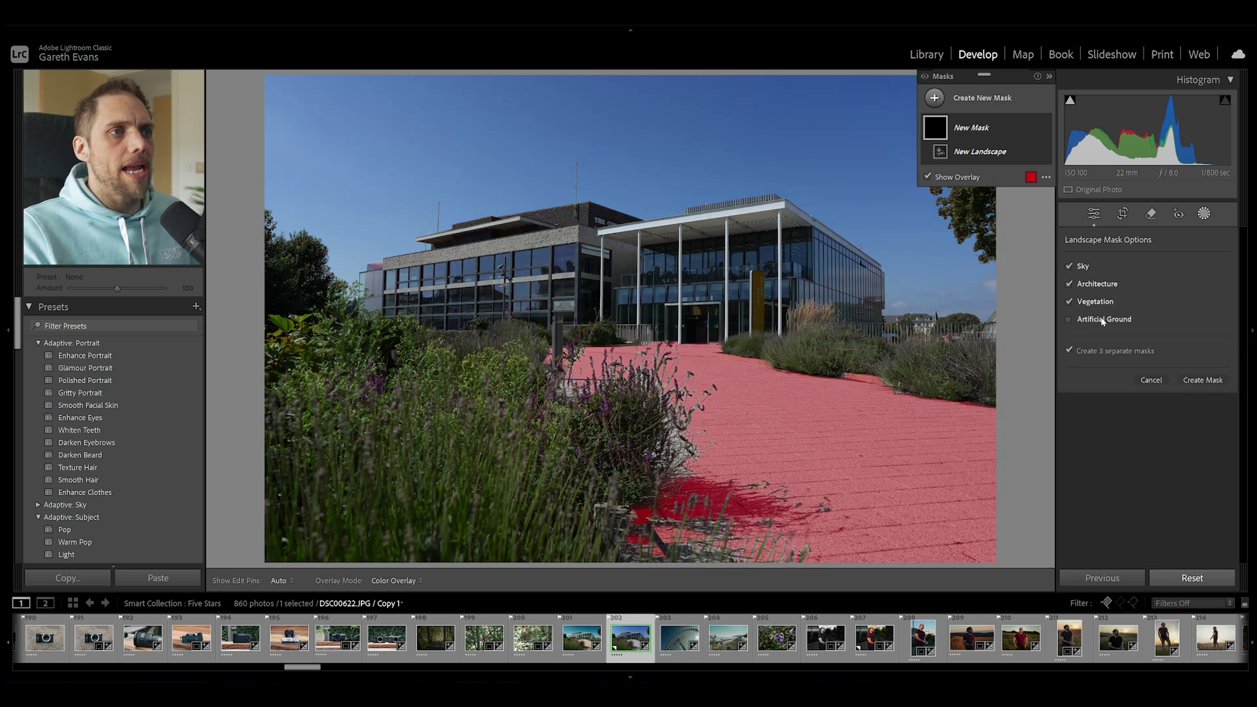
pyautogui.click(1100, 319)
pyautogui.click(1202, 379)
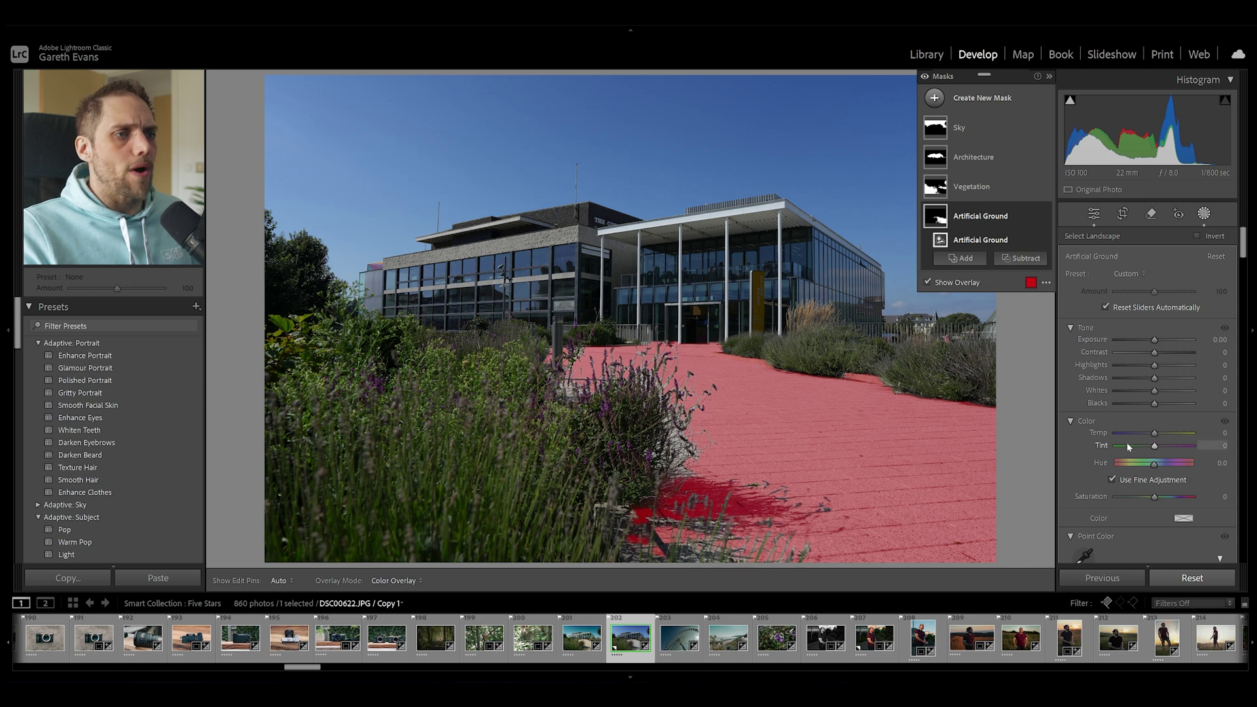
# - Raise Clarity on the Artificial Ground mask to sharpen the paving
pyautogui.scroll(-5, 1159, 445)
pyautogui.moveTo(1156, 456); pyautogui.dragTo(1165, 457)
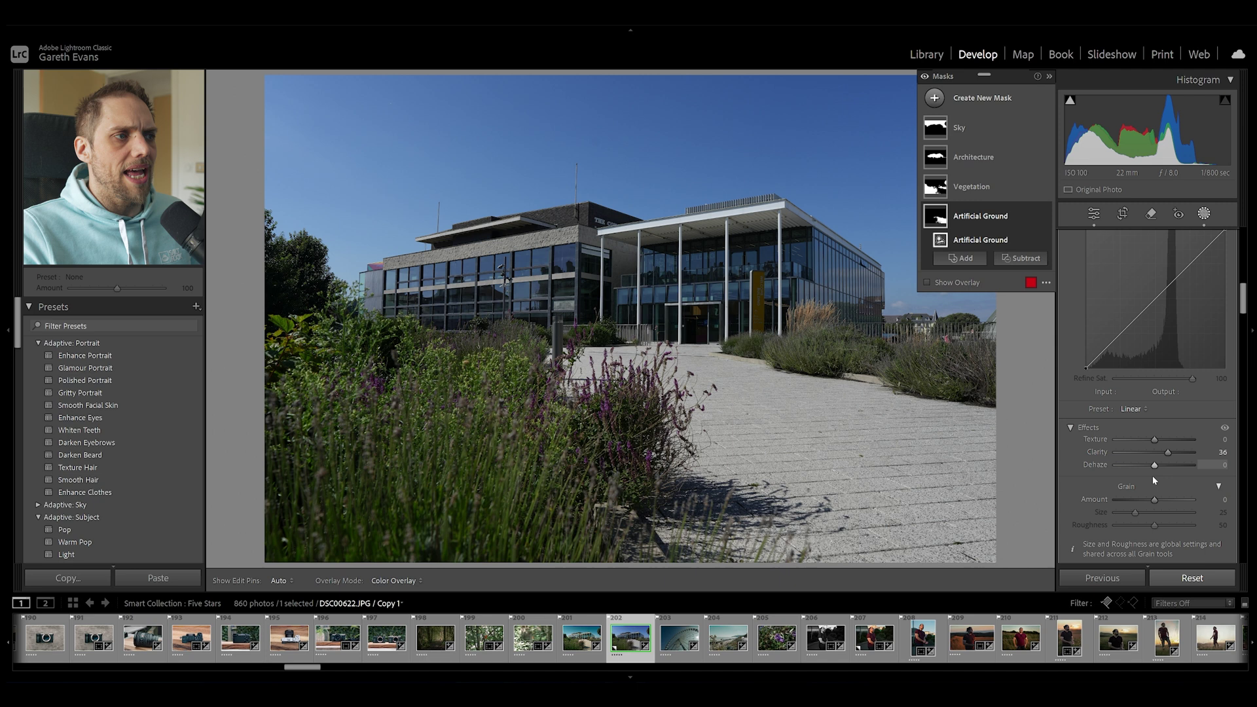
pyautogui.scroll(4, 1152, 393)
# - Give the Vegetation mask Exposure 0.19, Highlights −17, Shadows 12, Temp 7 and extra Clarity
pyautogui.click(991, 188)
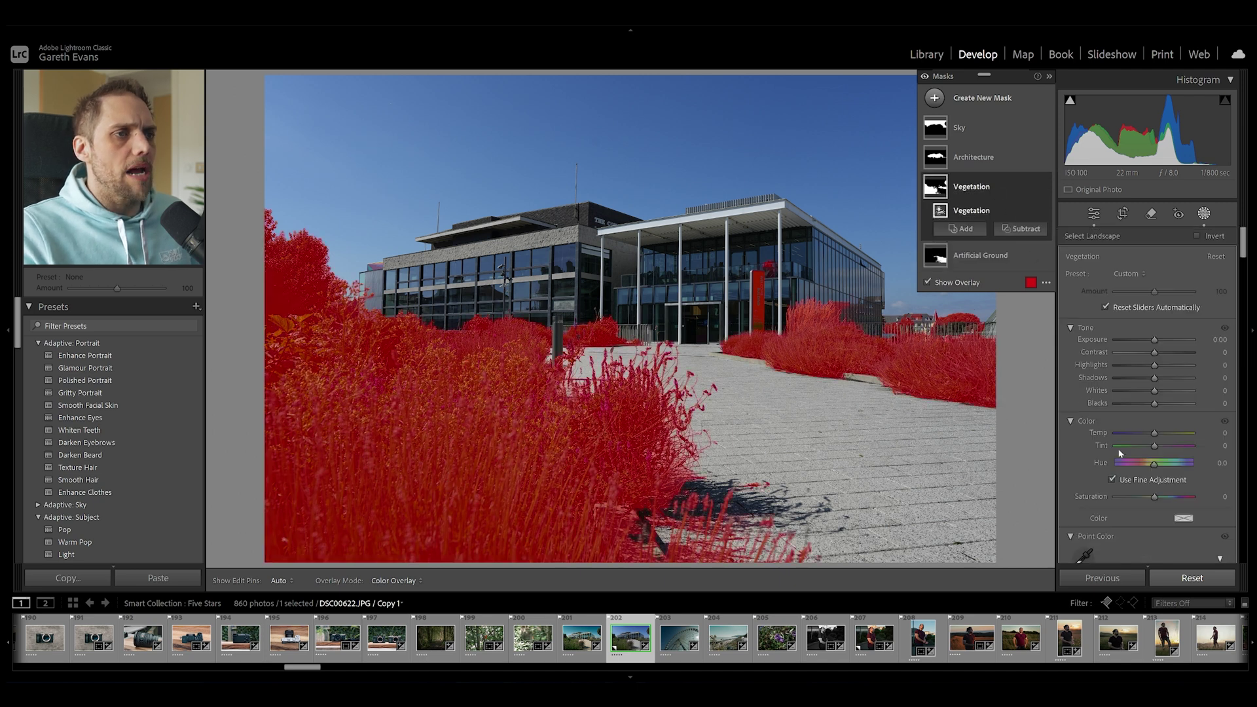
pyautogui.moveTo(1150, 348)
pyautogui.mouseDown()
pyautogui.moveTo(1160, 341)
pyautogui.moveTo(1159, 377)
pyautogui.moveTo(1147, 370)
pyautogui.mouseUp()
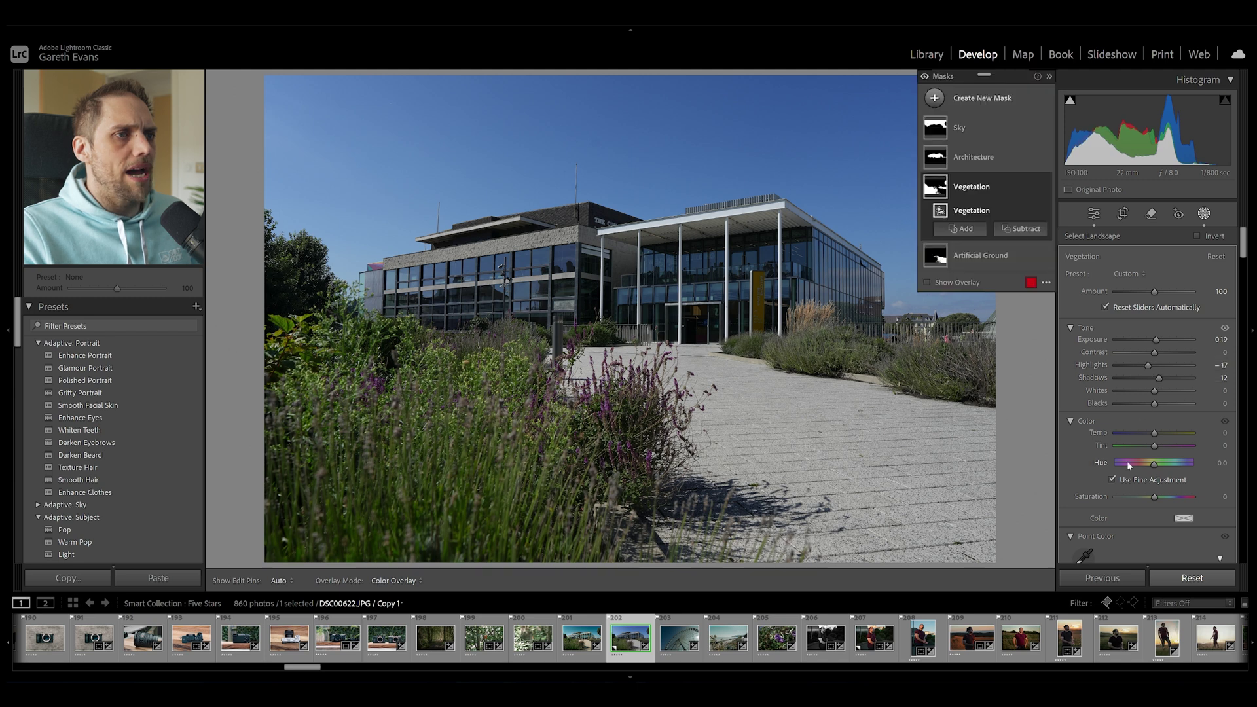
pyautogui.moveTo(1155, 433); pyautogui.dragTo(1156, 437)
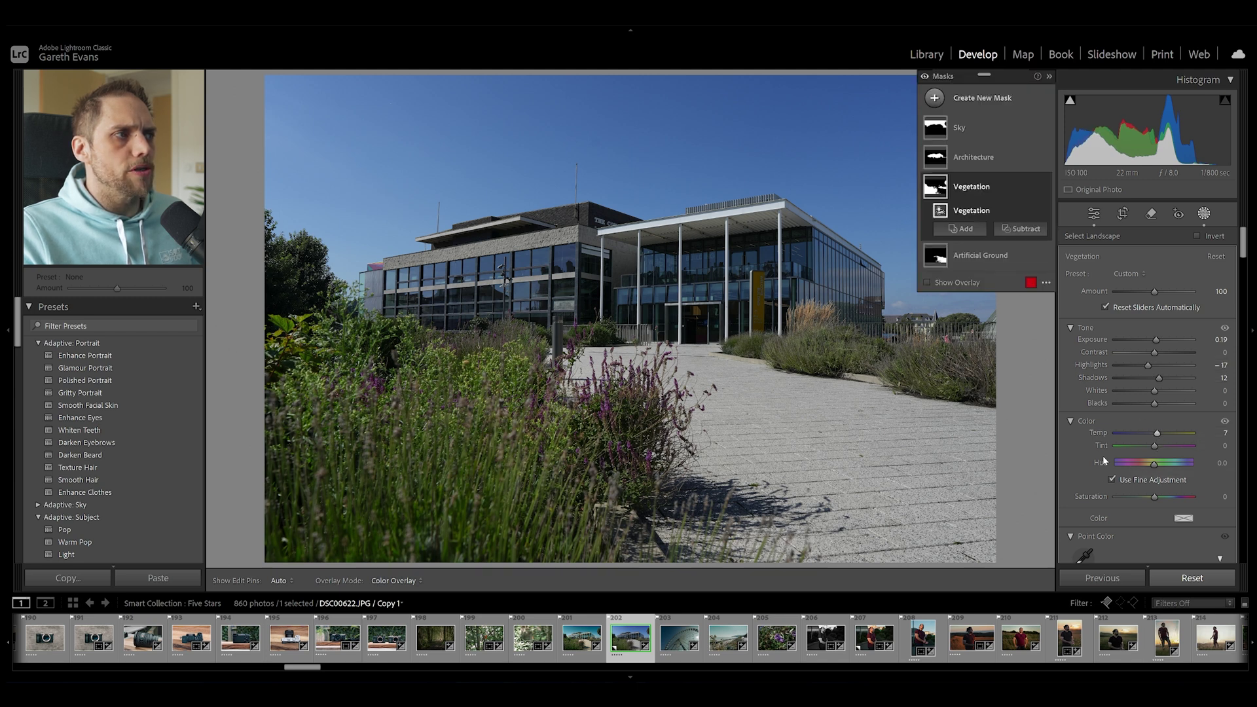
pyautogui.scroll(-6, 1103, 461)
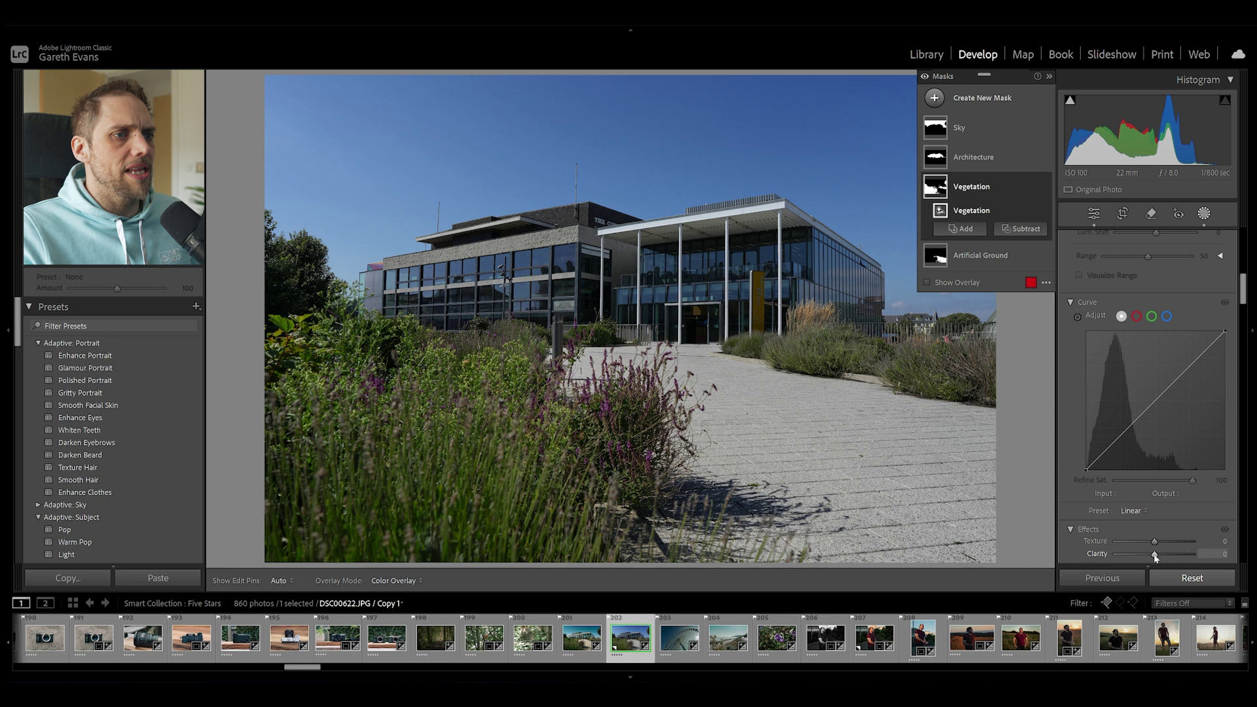
pyautogui.moveTo(1155, 556); pyautogui.dragTo(1157, 558)
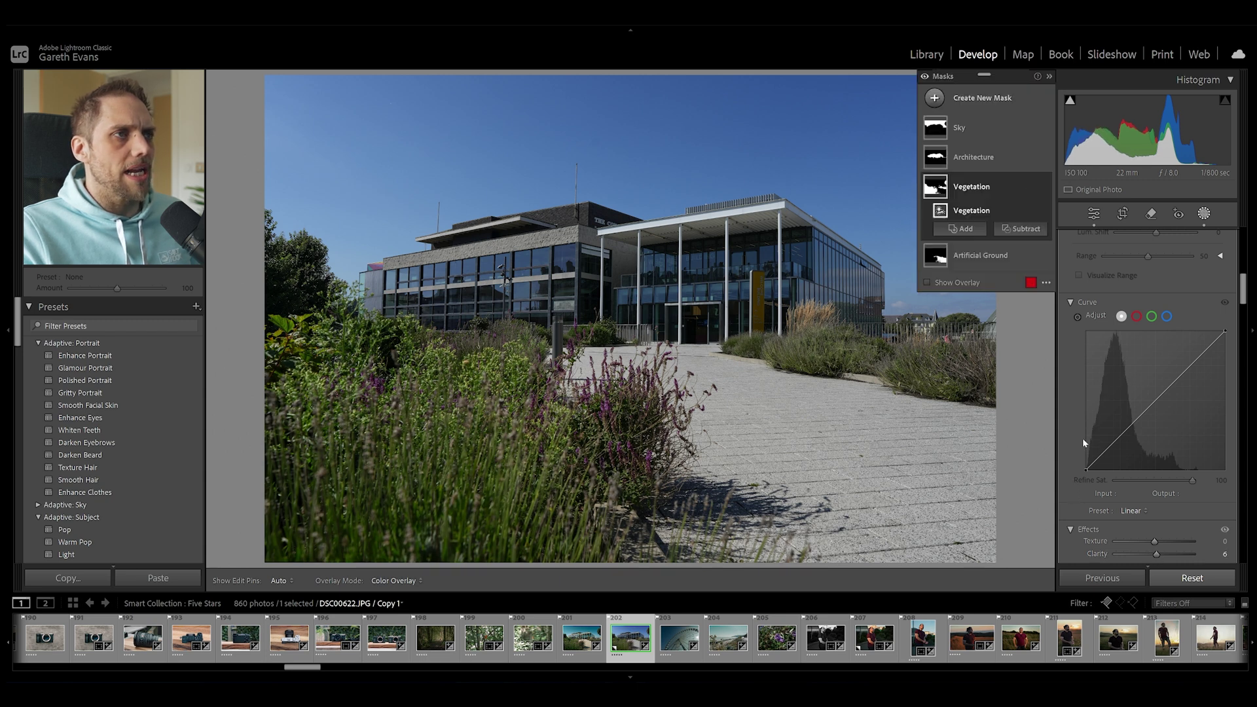
# - Add Clarity to the Architecture mask and brighten the building to Exposure 0.29
pyautogui.click(974, 157)
pyautogui.moveTo(1155, 554); pyautogui.dragTo(1167, 555)
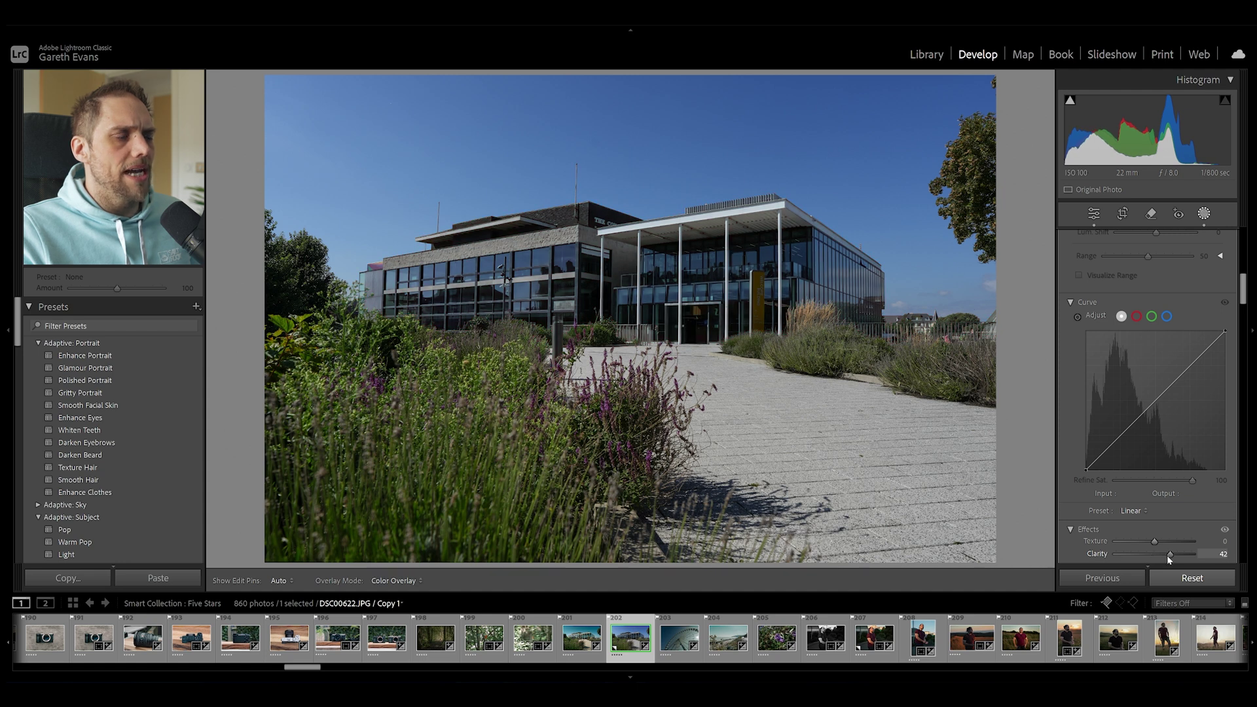
pyautogui.scroll(10, 1130, 366)
pyautogui.moveTo(1157, 340); pyautogui.dragTo(1160, 340)
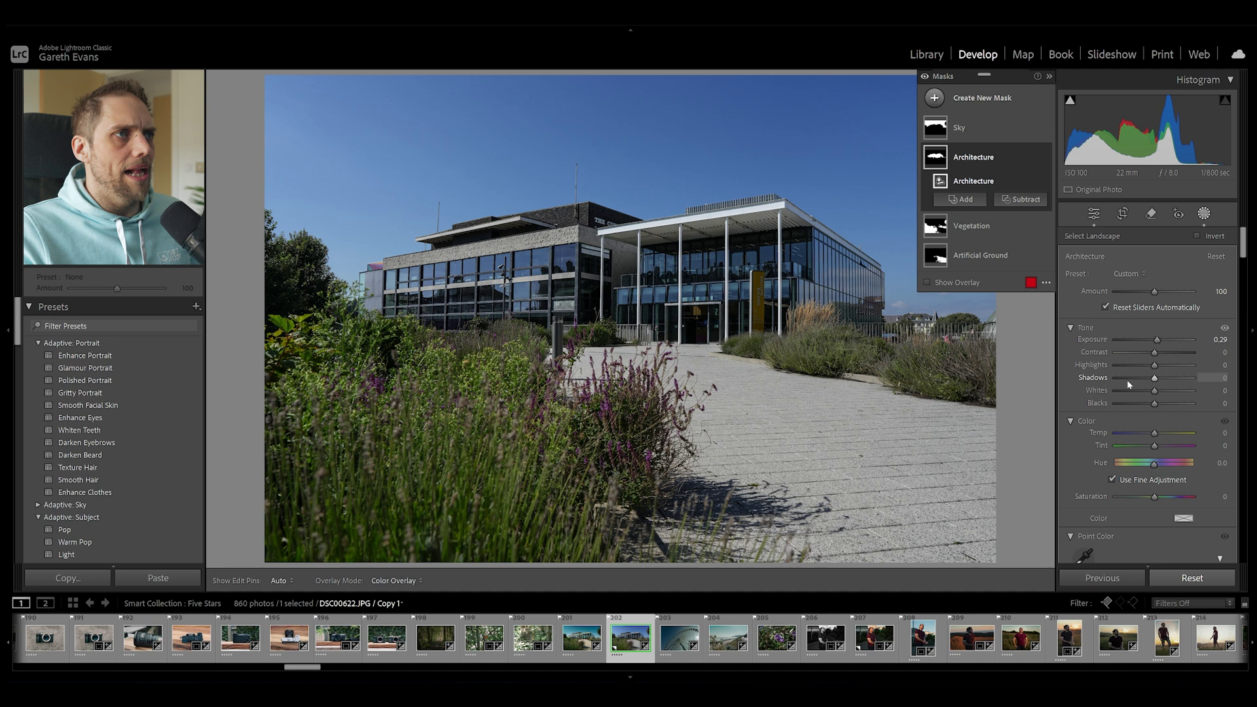
# - Intersect the Sky mask with a linear gradient from the top and darken it to Exposure −1.15
pyautogui.click(988, 128)
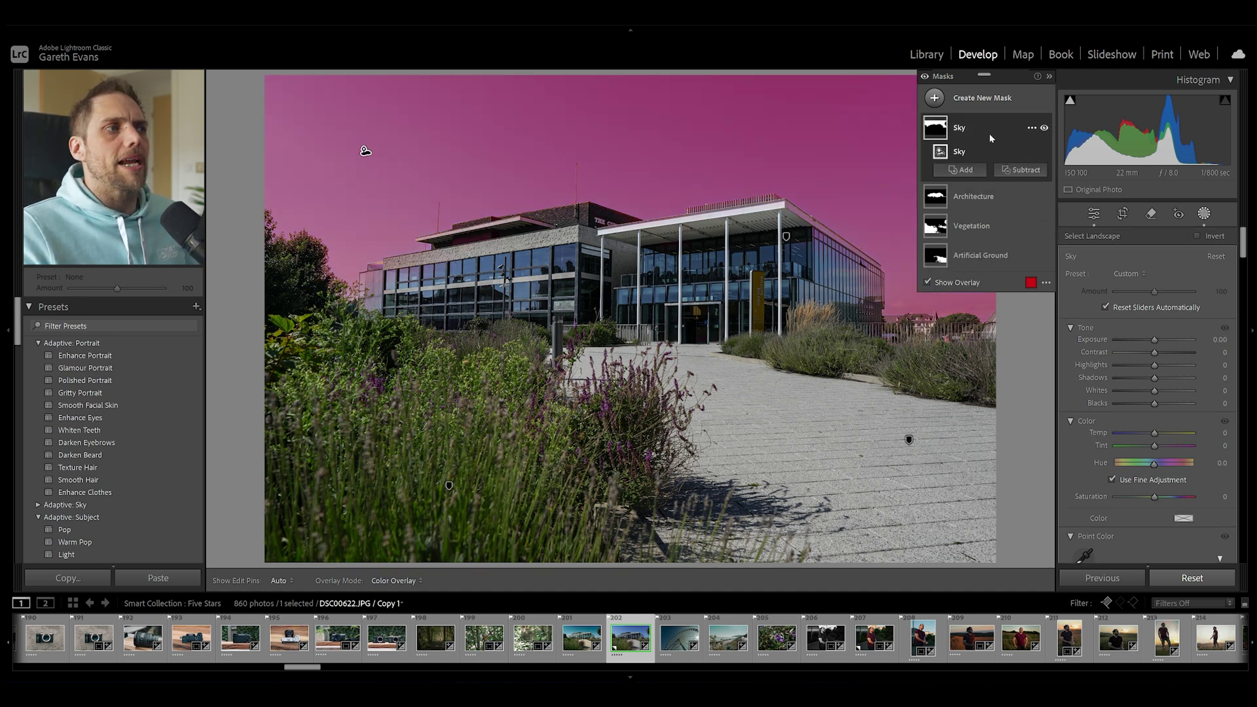
pyautogui.click(988, 105)
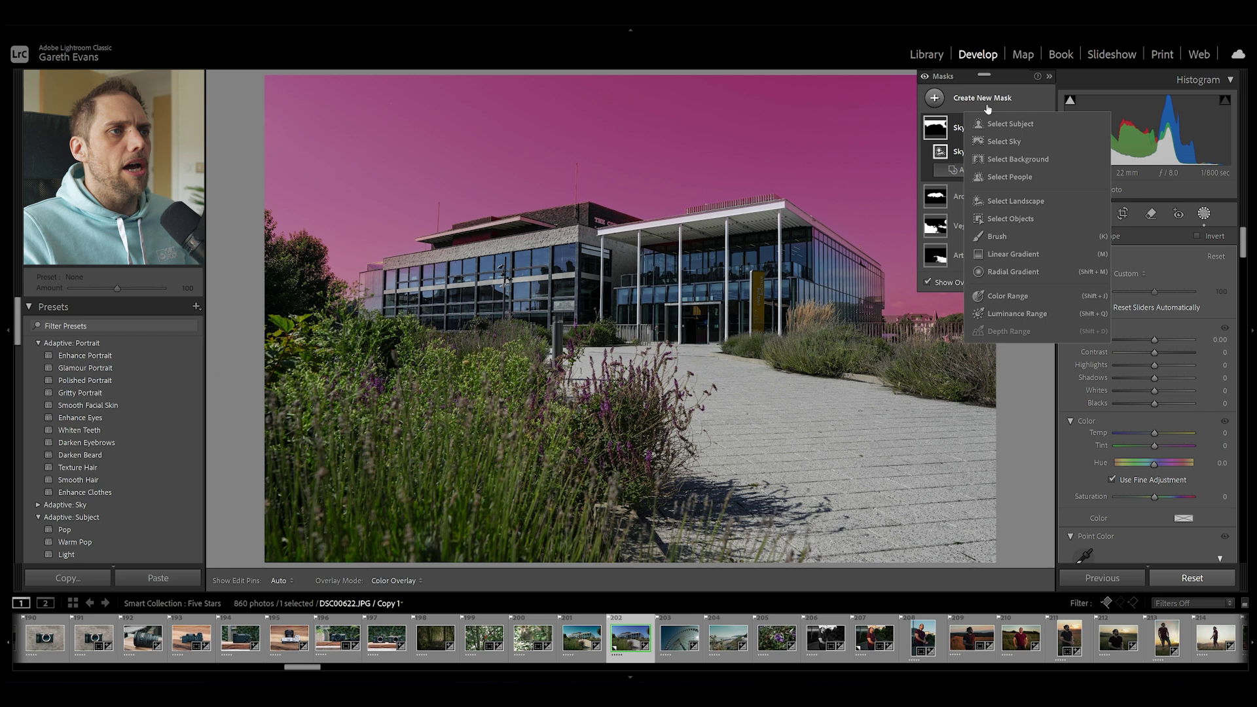
pyautogui.rightClick(961, 130)
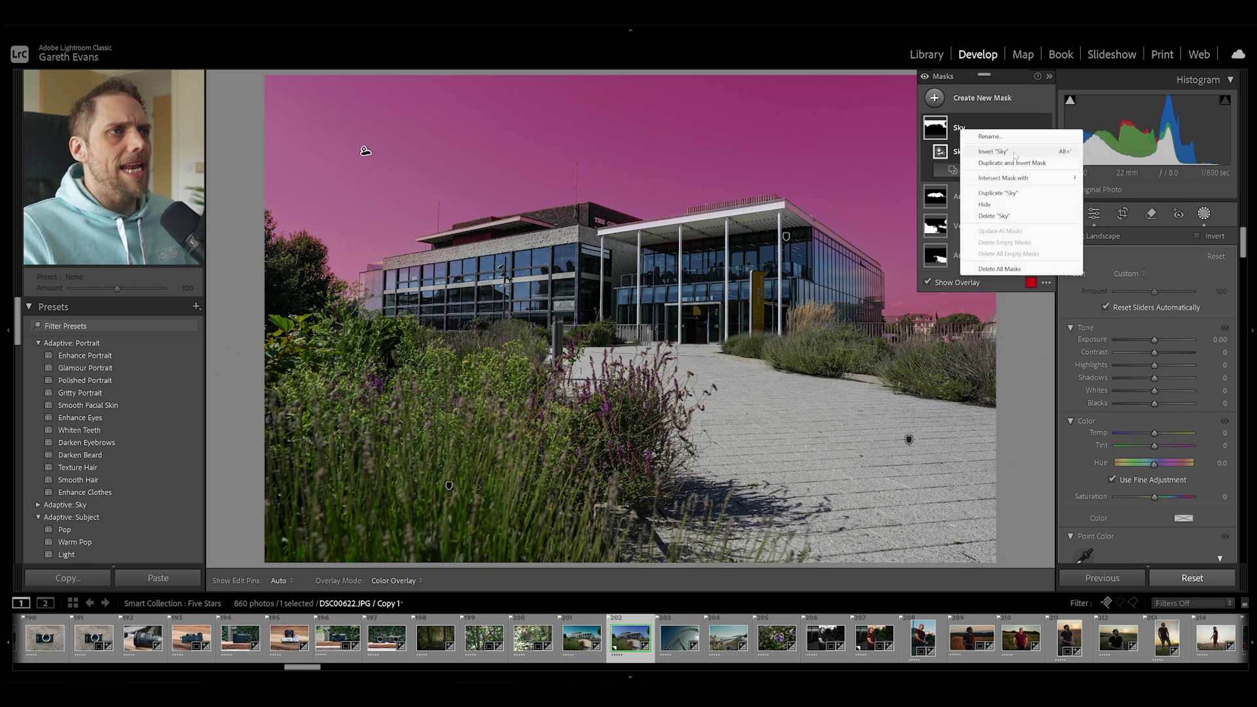
pyautogui.moveTo(1008, 178)
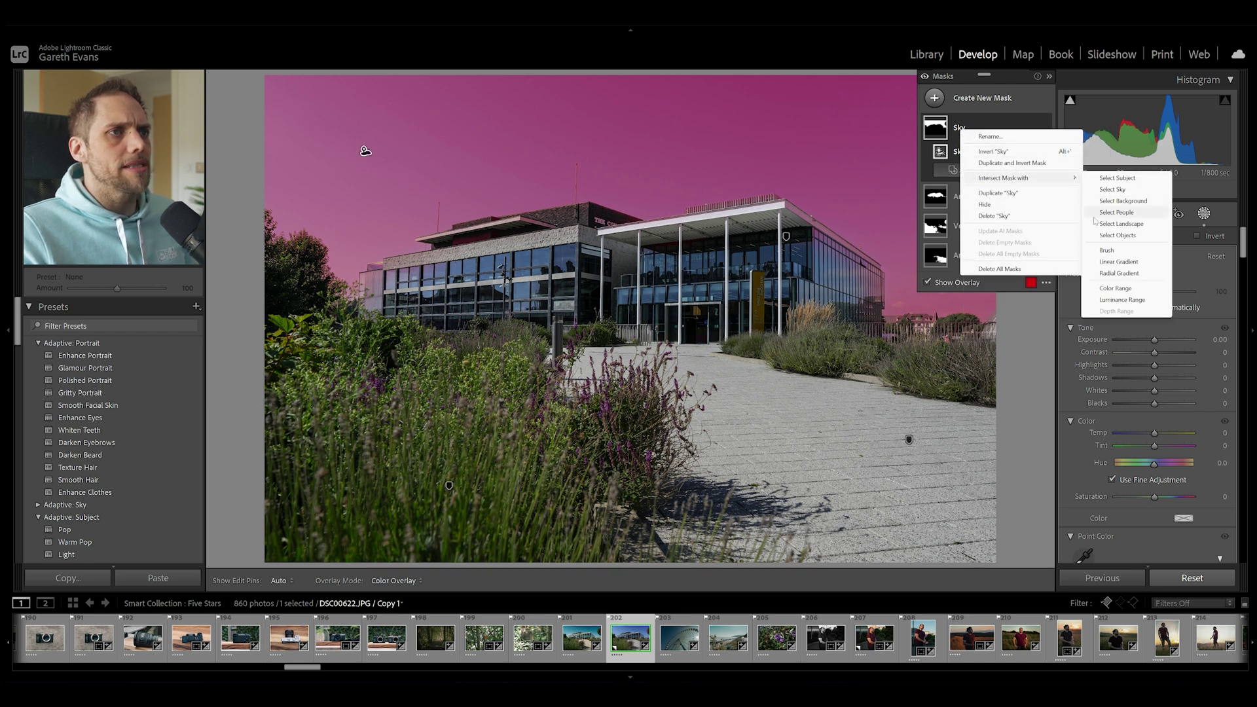
pyautogui.click(1119, 261)
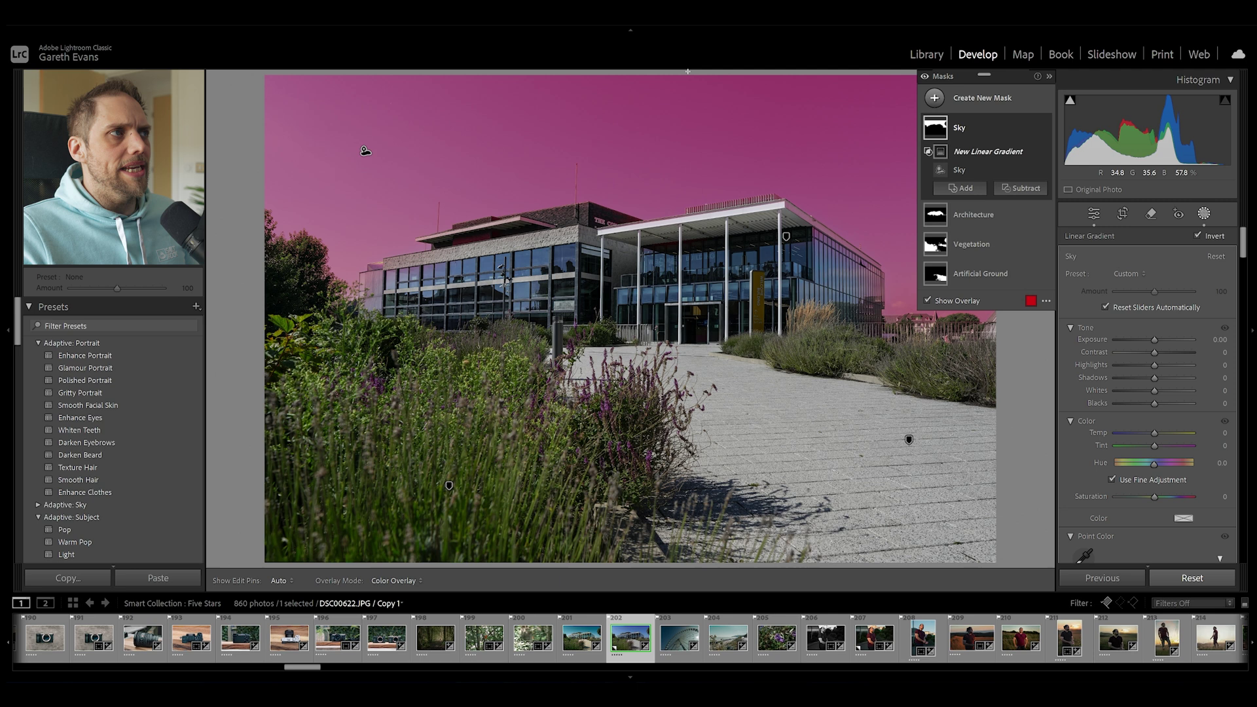
pyautogui.moveTo(687, 71); pyautogui.dragTo(661, 354)
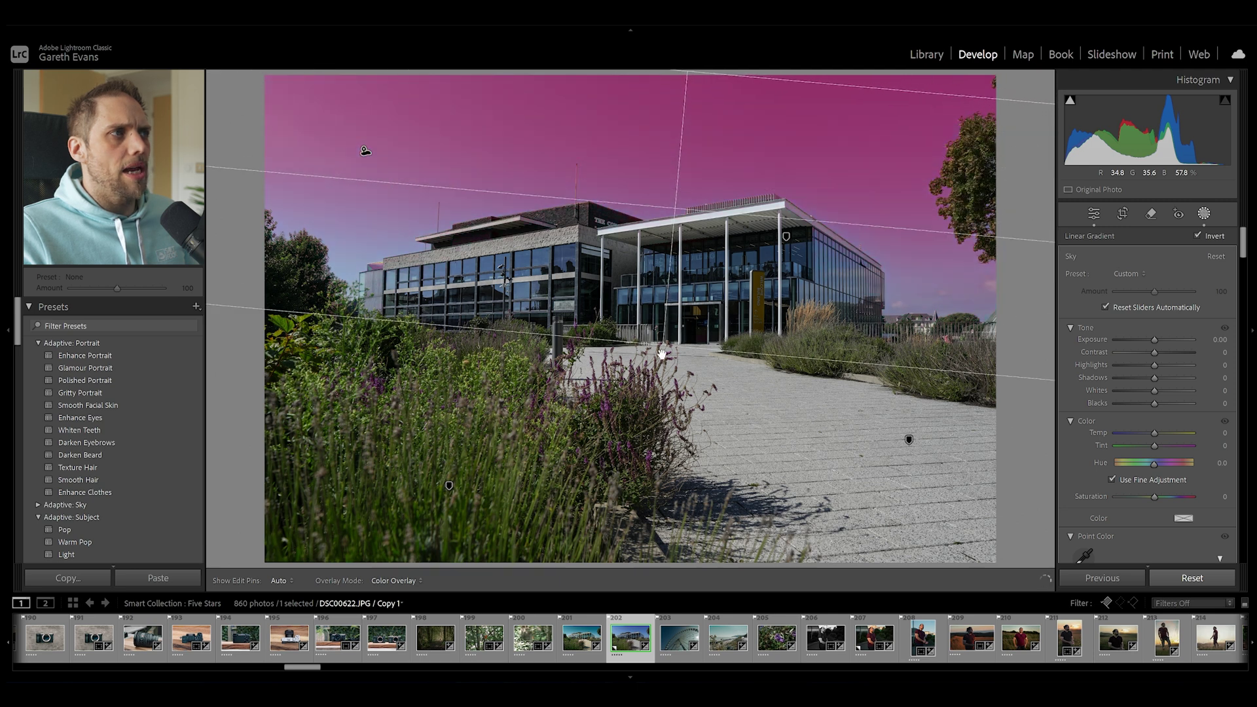
pyautogui.moveTo(673, 219); pyautogui.dragTo(699, 134)
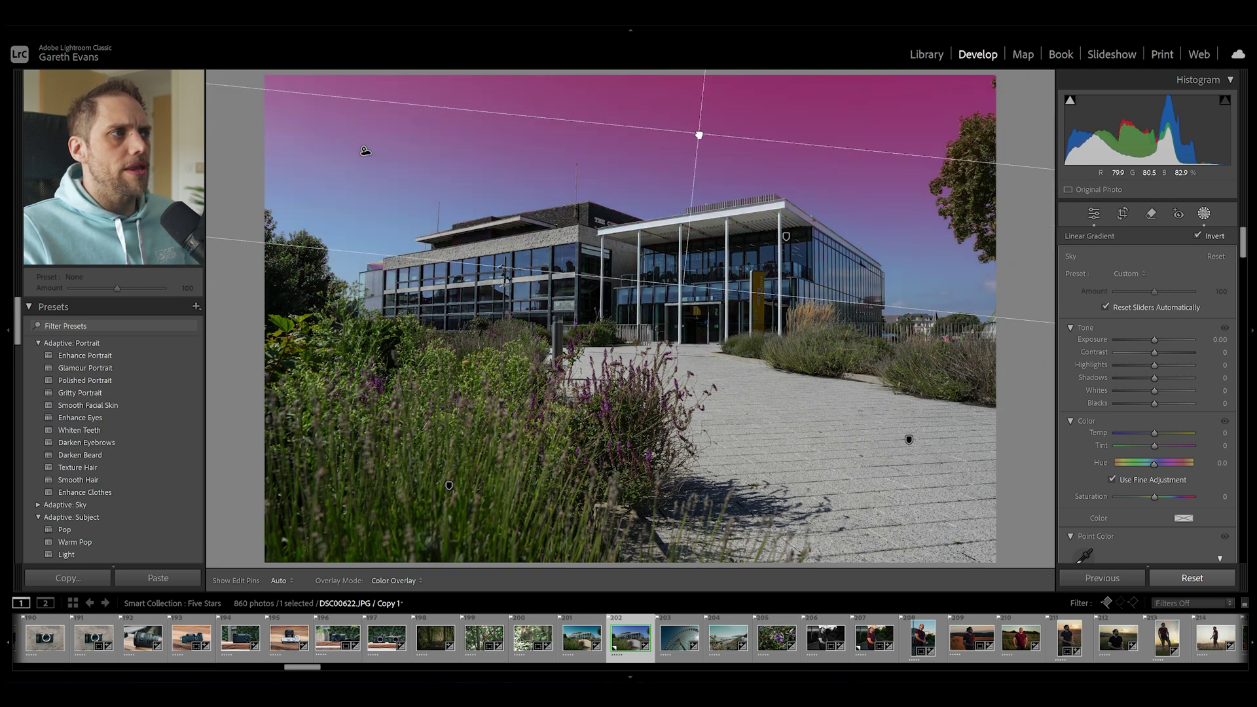
pyautogui.moveTo(1155, 339); pyautogui.dragTo(1145, 343)
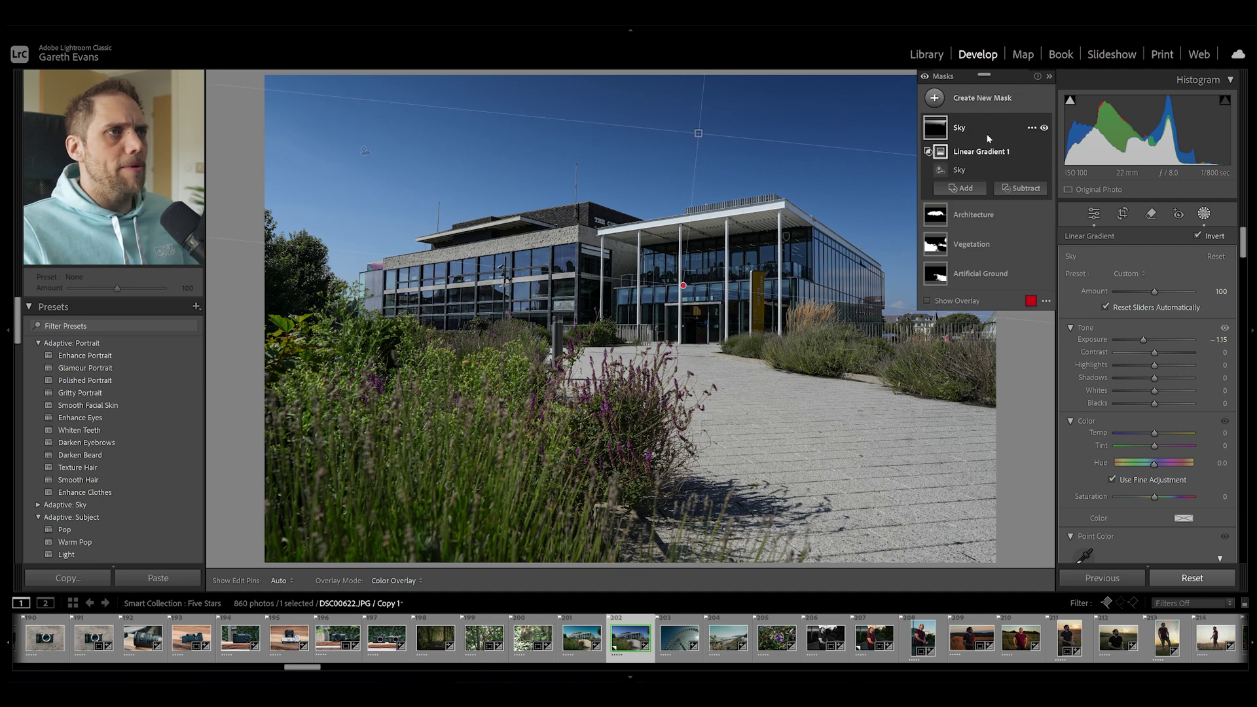
# - Brighten the building with a radial gradient mask at Exposure +0.70
pyautogui.click(990, 102)
pyautogui.click(972, 243)
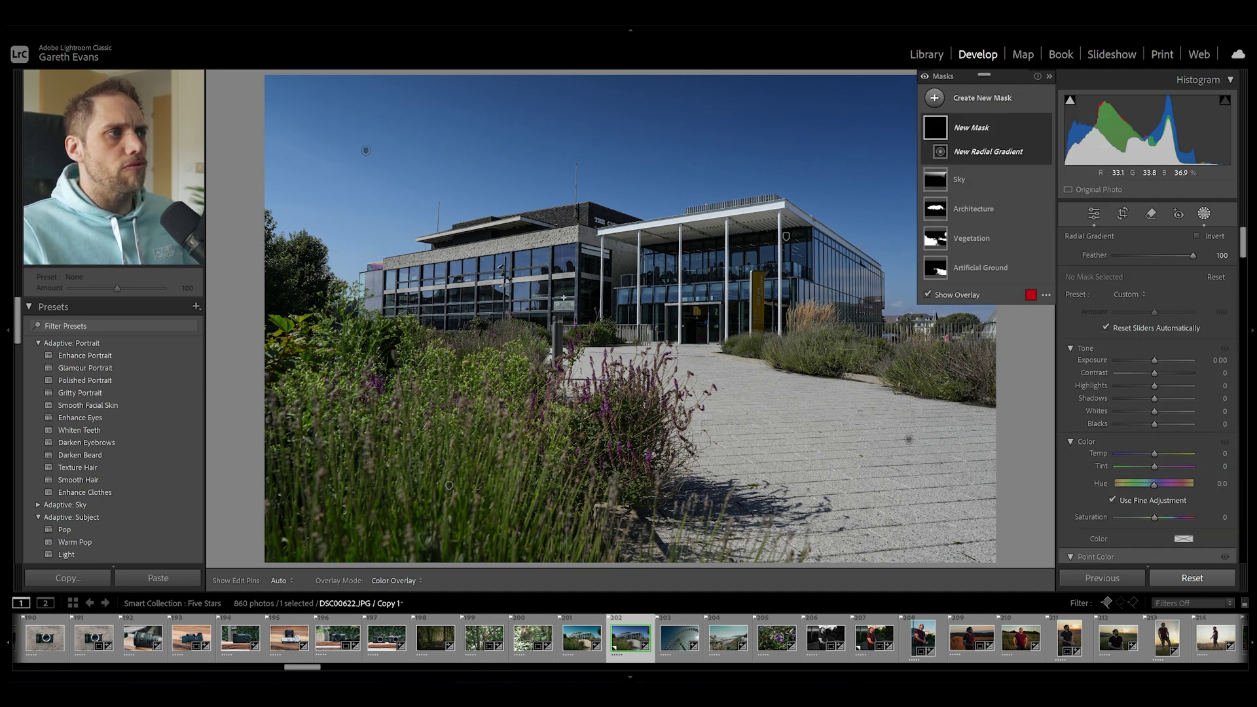
pyautogui.moveTo(561, 297); pyautogui.dragTo(1044, 406)
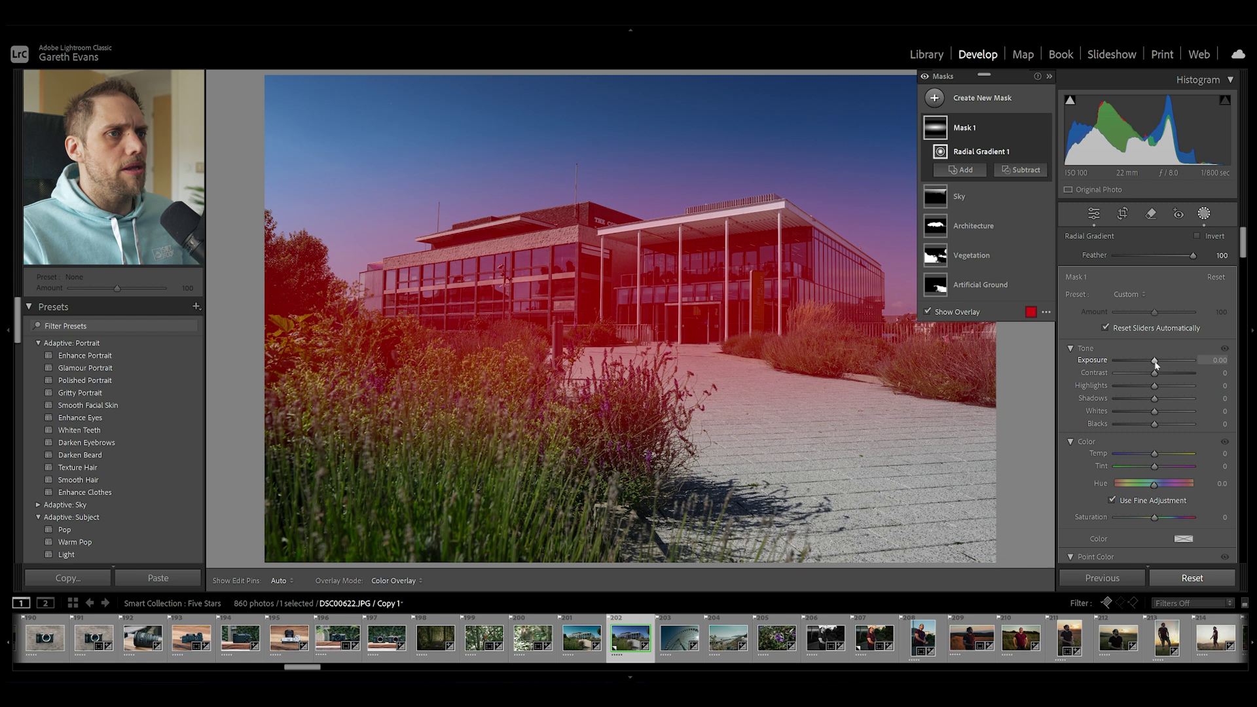
pyautogui.moveTo(1154, 360); pyautogui.dragTo(1162, 365)
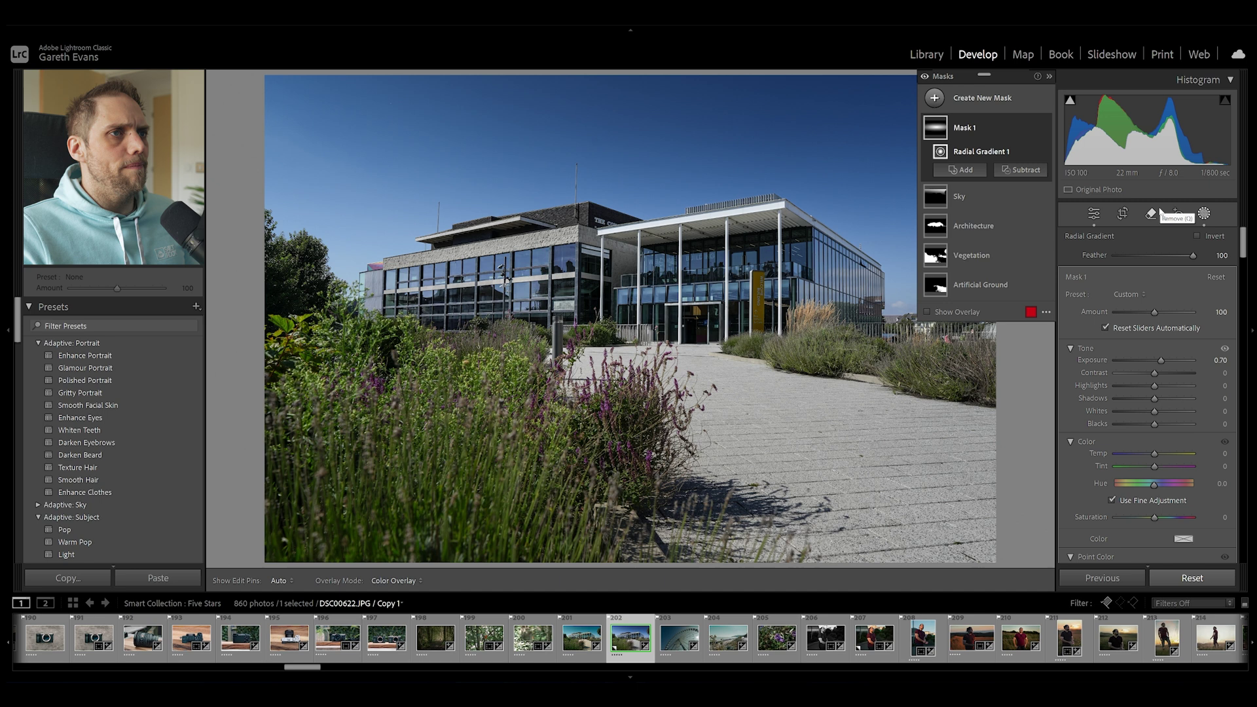
# - Darken the foreground with a linear gradient from the bottom at Exposure −1.12
pyautogui.click(982, 97)
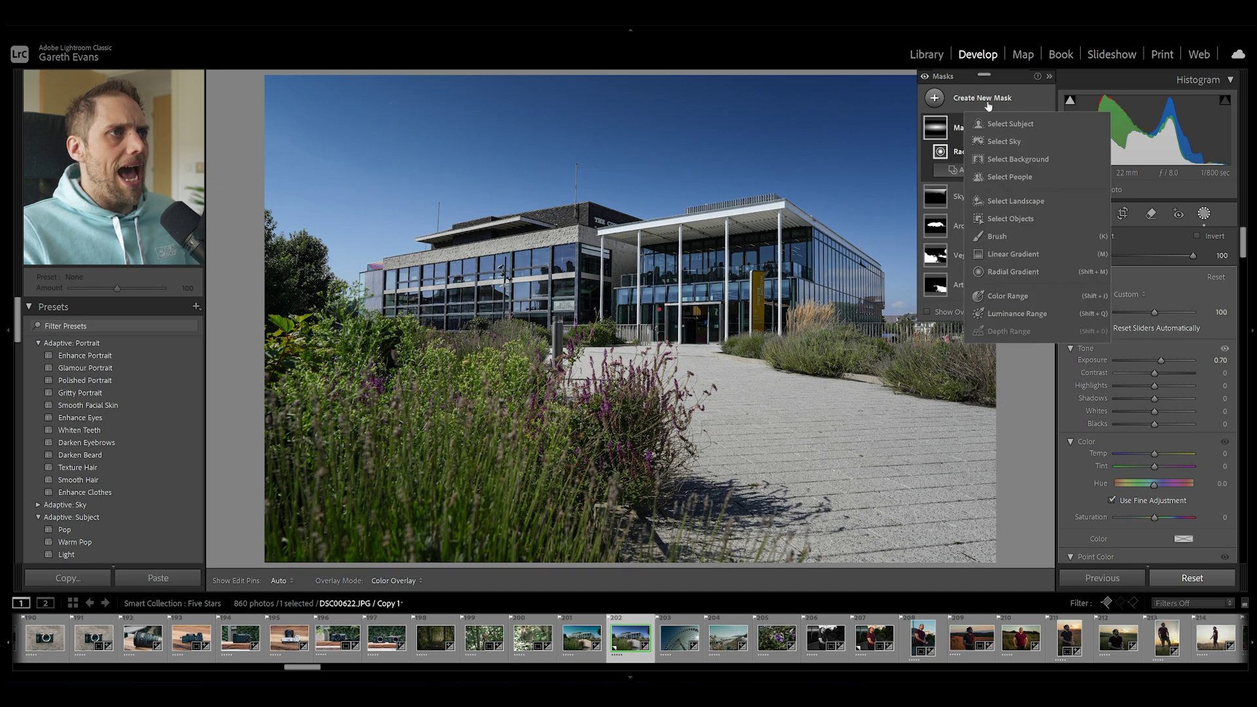
pyautogui.click(1013, 254)
pyautogui.moveTo(685, 562); pyautogui.dragTo(684, 321)
pyautogui.moveTo(683, 393); pyautogui.dragTo(666, 497)
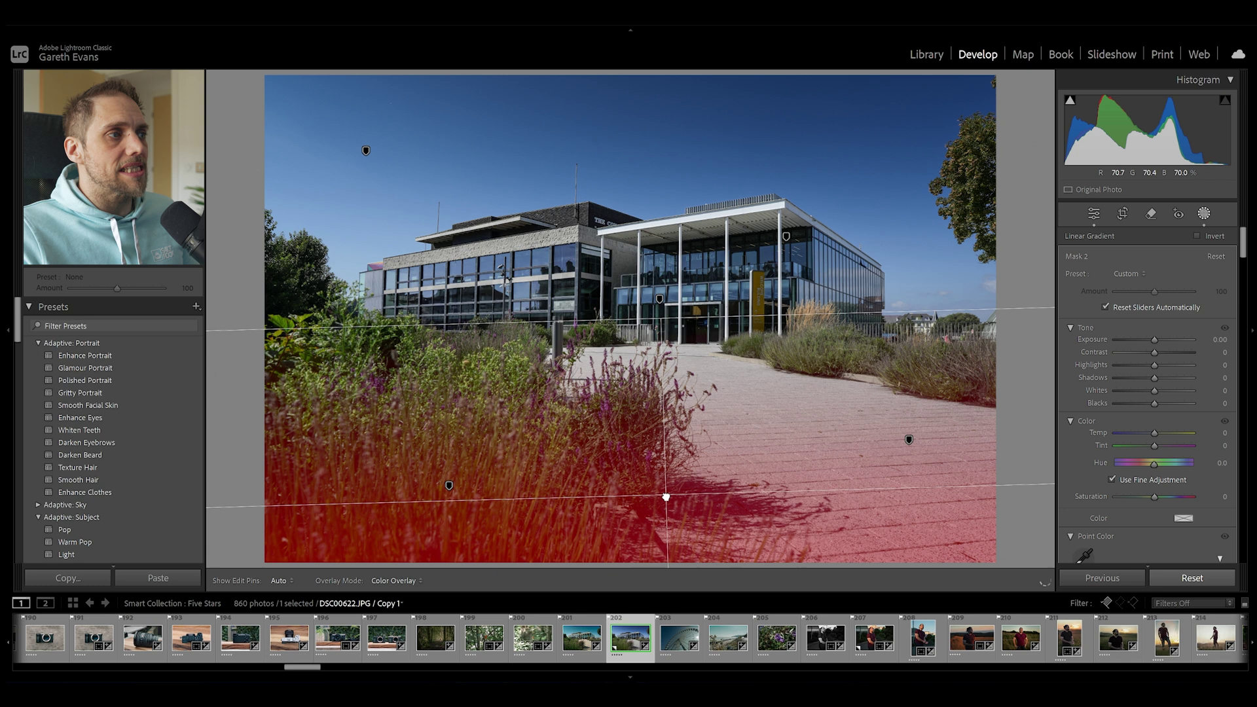
pyautogui.moveTo(1155, 340); pyautogui.dragTo(1142, 342)
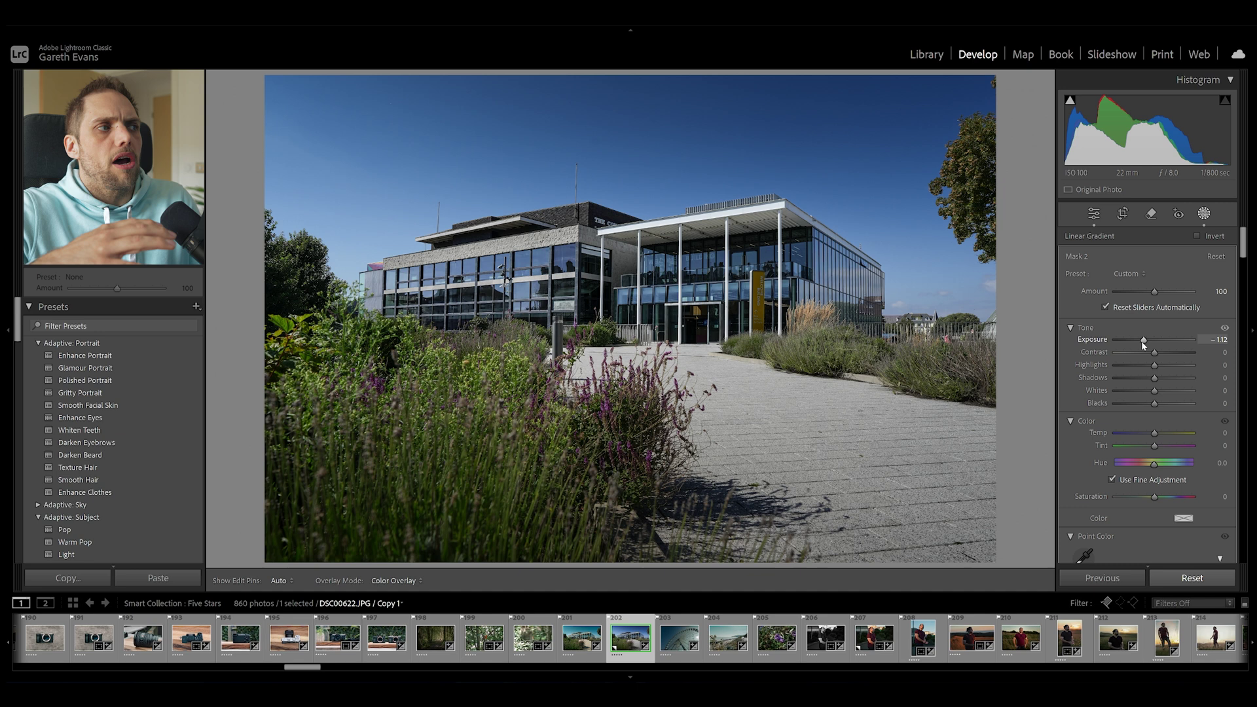
# - Globally warm Temp to +9, add Clarity +8 and cut Saturation to −12
pyautogui.click(1094, 213)
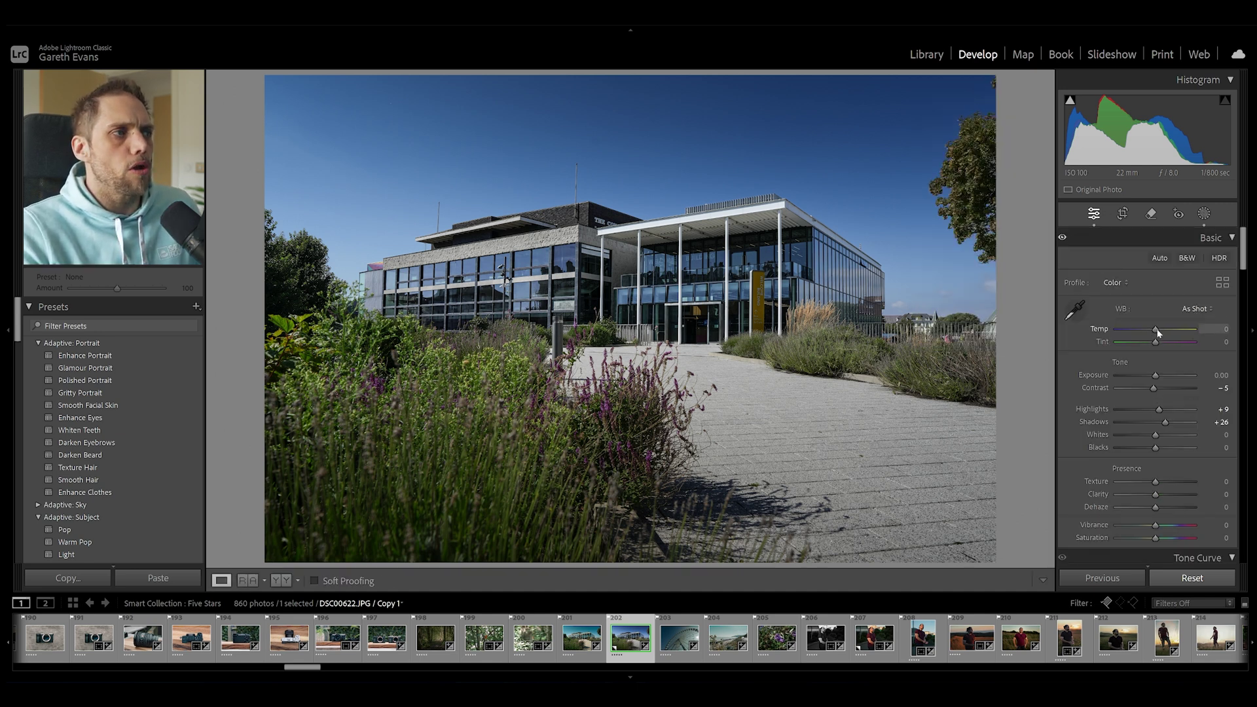
pyautogui.moveTo(1157, 333); pyautogui.dragTo(1161, 333)
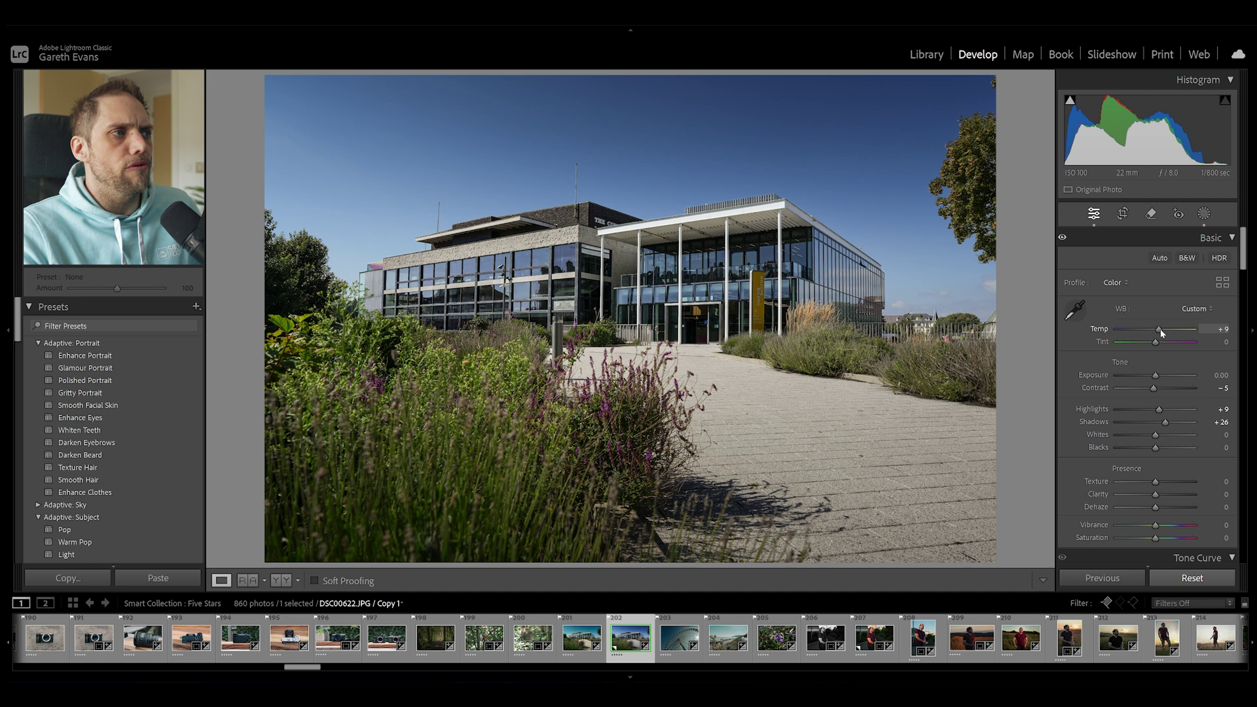
pyautogui.moveTo(1153, 494); pyautogui.dragTo(1156, 494)
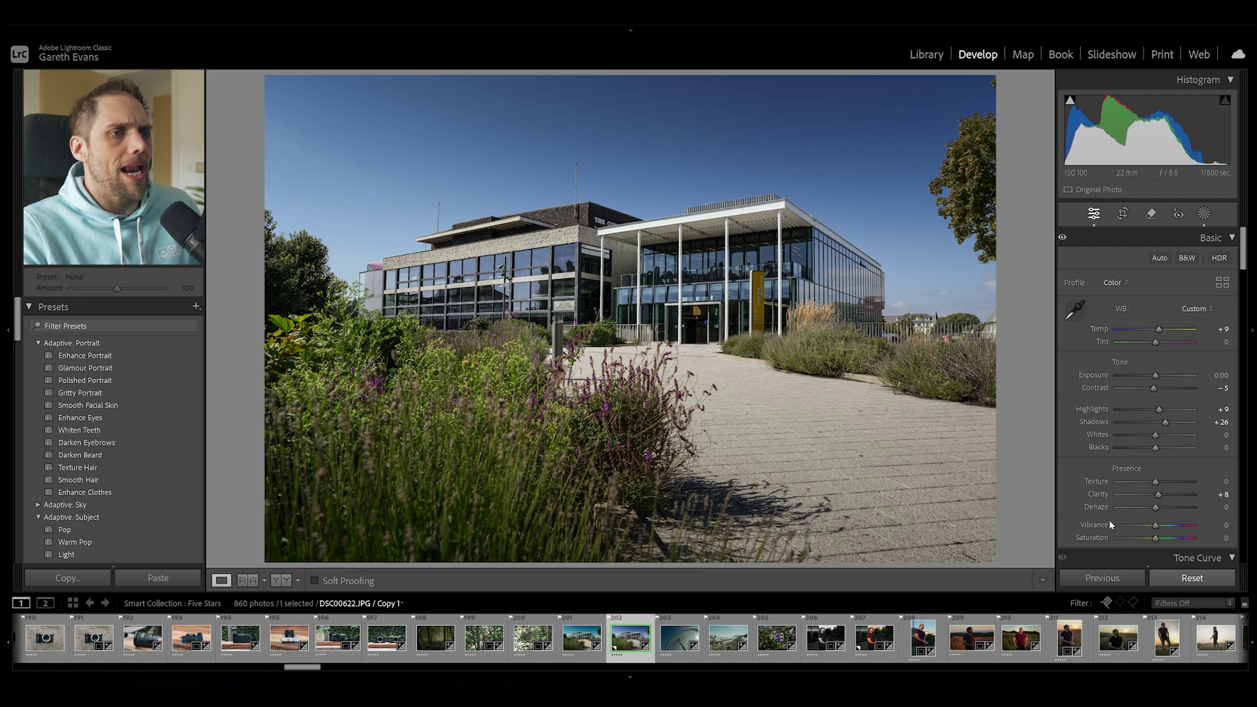
pyautogui.moveTo(1156, 538); pyautogui.dragTo(1156, 526)
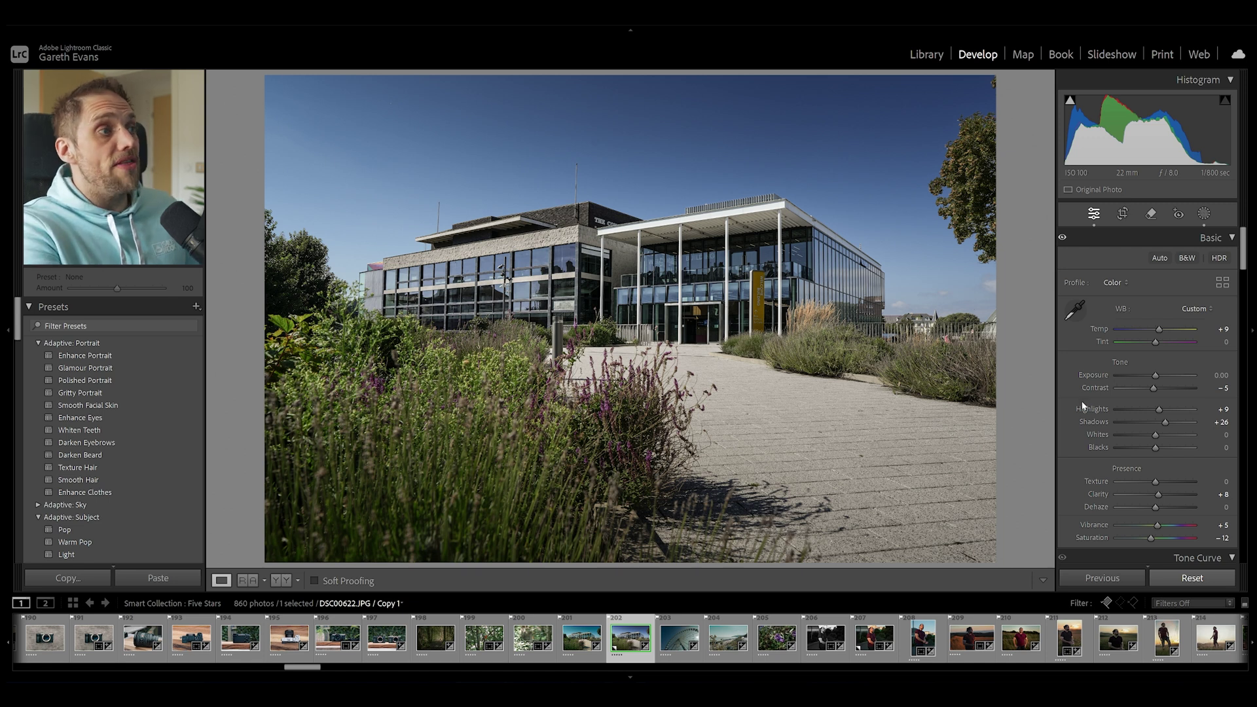
# - Shift HSL hues to Orange −24, Yellow −22, Green −13, Aqua +2, Blue −5
pyautogui.scroll(-10, 1085, 405)
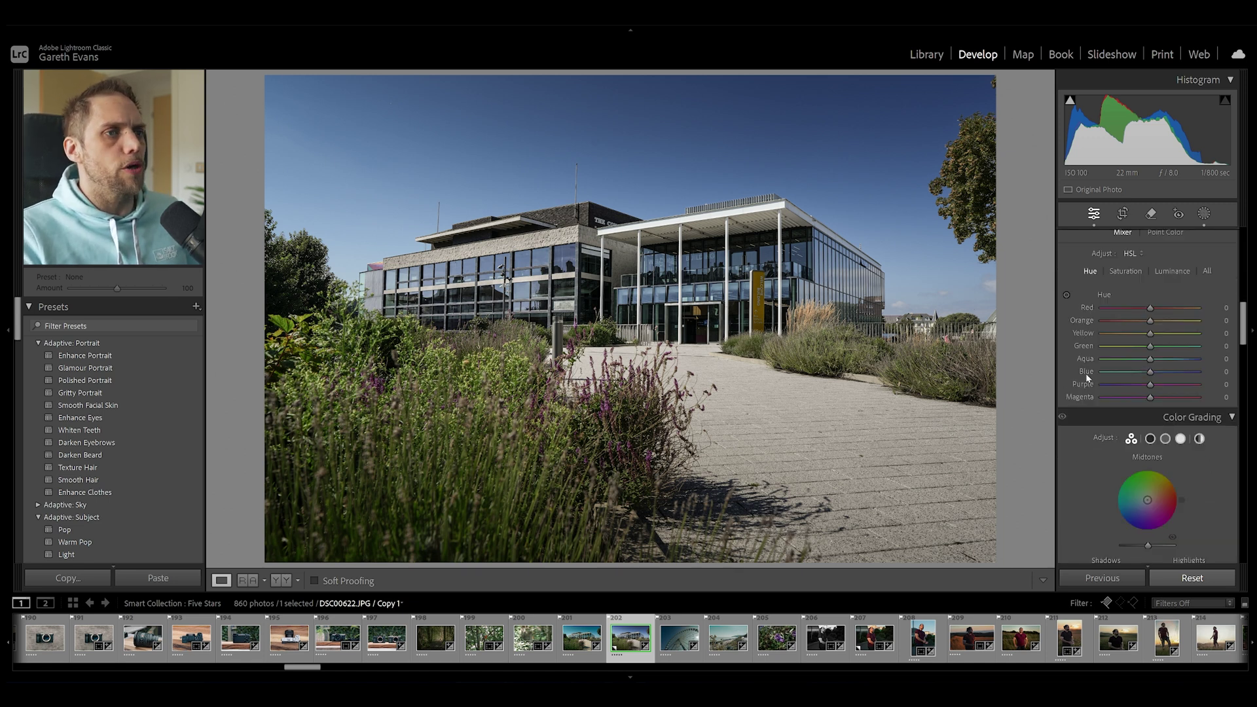
pyautogui.moveTo(1149, 325); pyautogui.dragTo(1149, 371)
pyautogui.click(1153, 363)
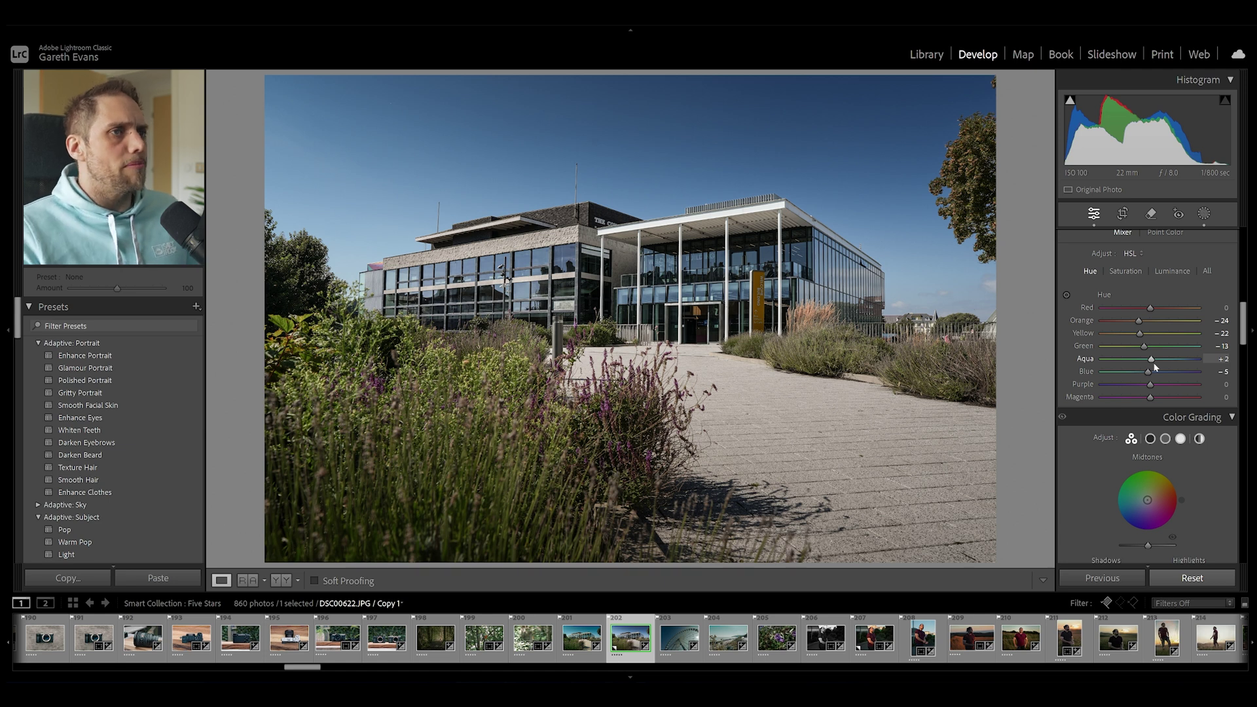
# - Select the Vegetation mask and show its overlay
pyautogui.click(1209, 222)
pyautogui.click(993, 246)
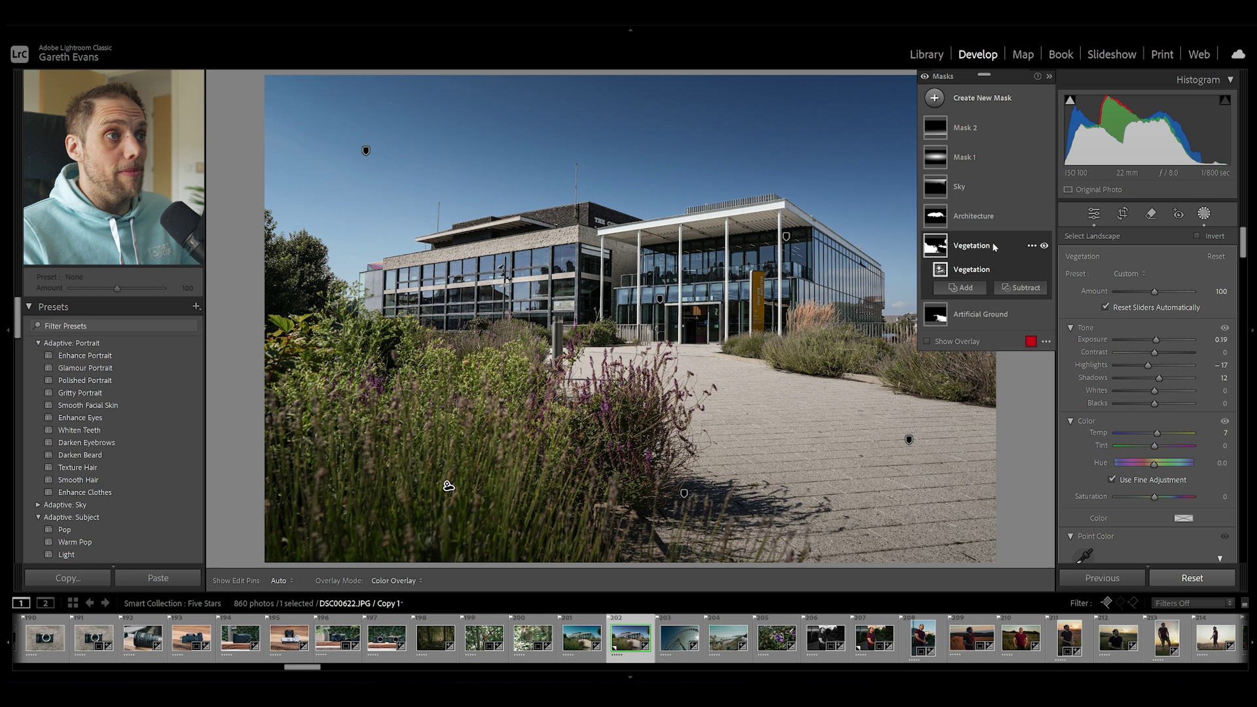
pyautogui.press('o')
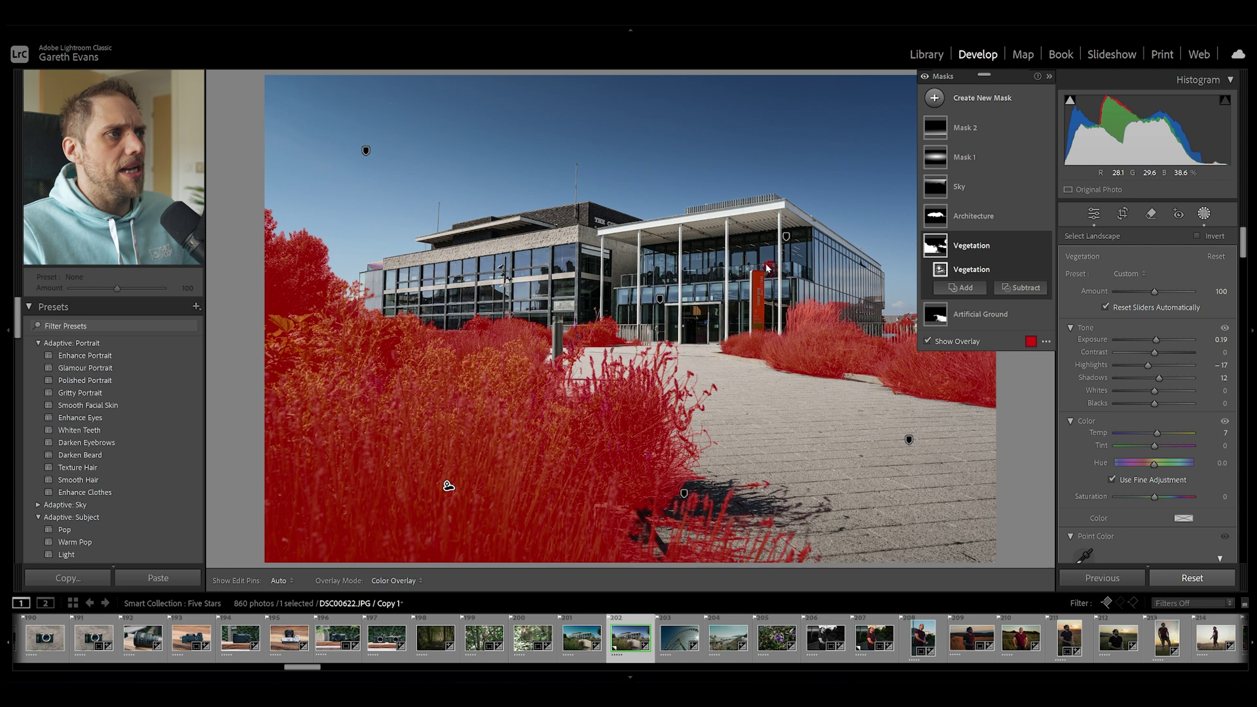
# - Brush-subtract the building's glass front and column from Vegetation at Flow 100, then exit masking
pyautogui.click(1020, 288)
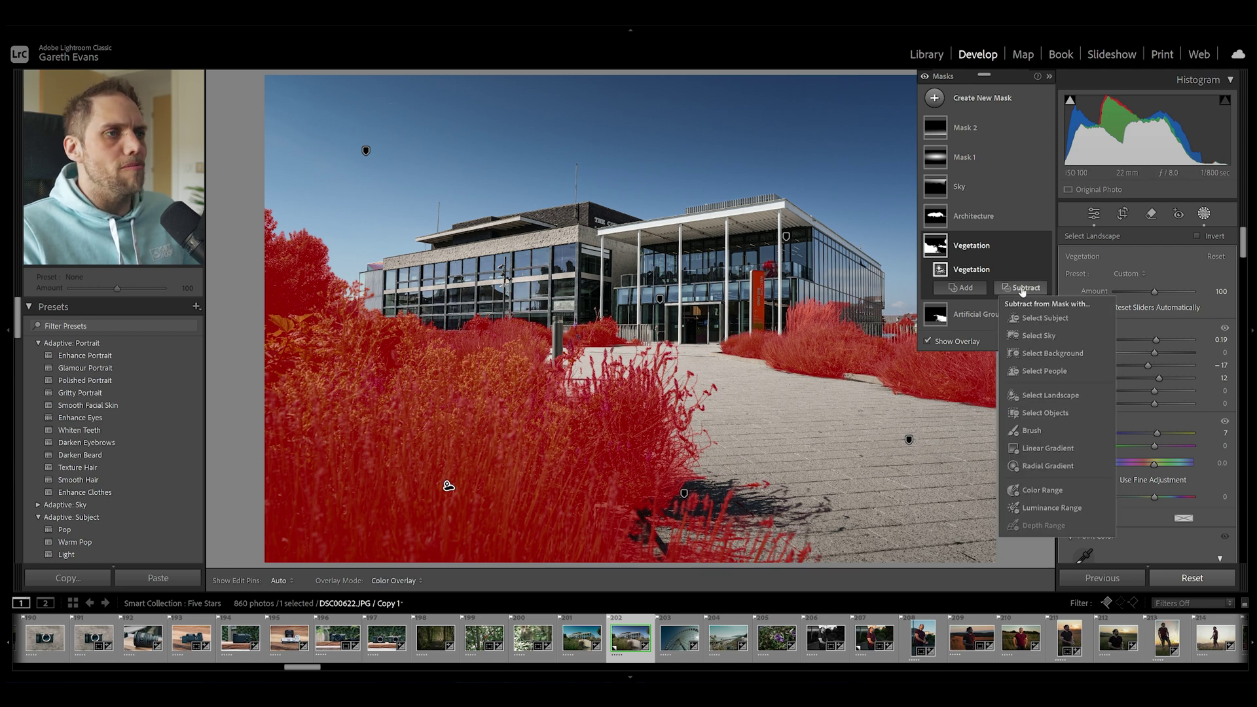
pyautogui.click(1050, 430)
pyautogui.moveTo(753, 288)
pyautogui.mouseDown()
pyautogui.moveTo(768, 259)
pyautogui.moveTo(753, 289)
pyautogui.mouseUp()
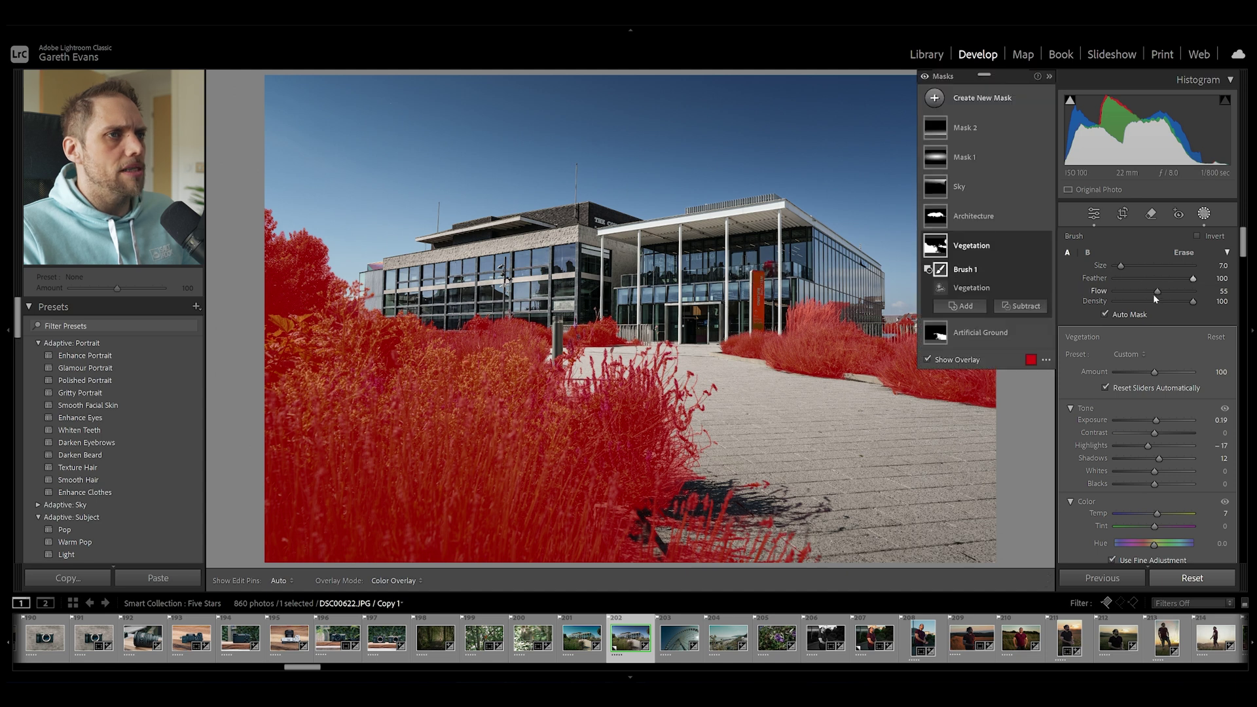
pyautogui.moveTo(1157, 293); pyautogui.dragTo(1193, 292)
pyautogui.press('h')
pyautogui.scroll(-3, 754, 282)
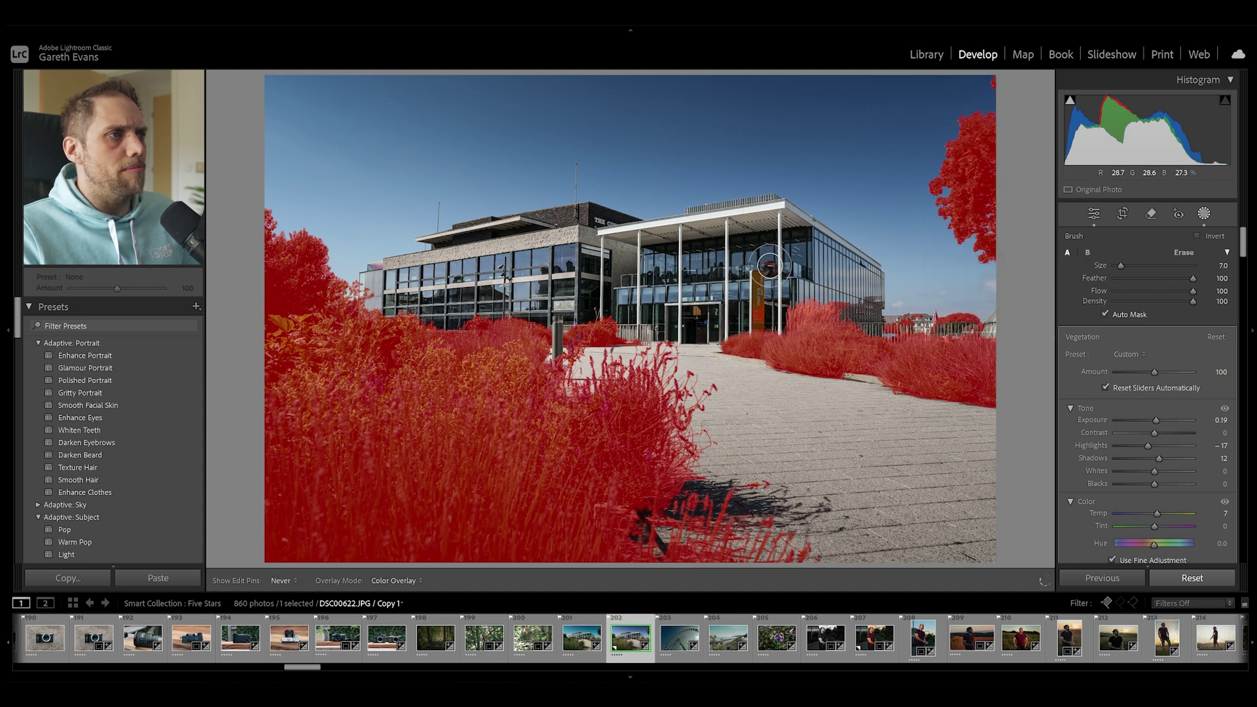
pyautogui.press('h')
pyautogui.press('h')
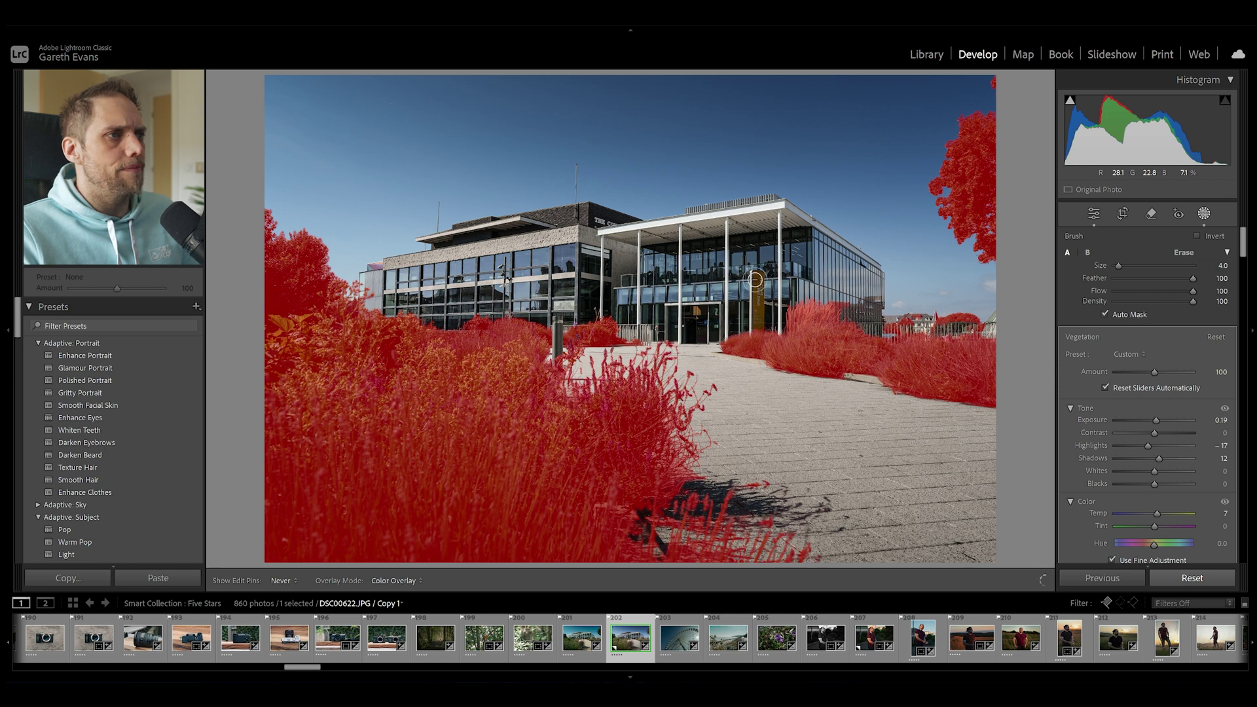
pyautogui.press('h')
pyautogui.press('h')
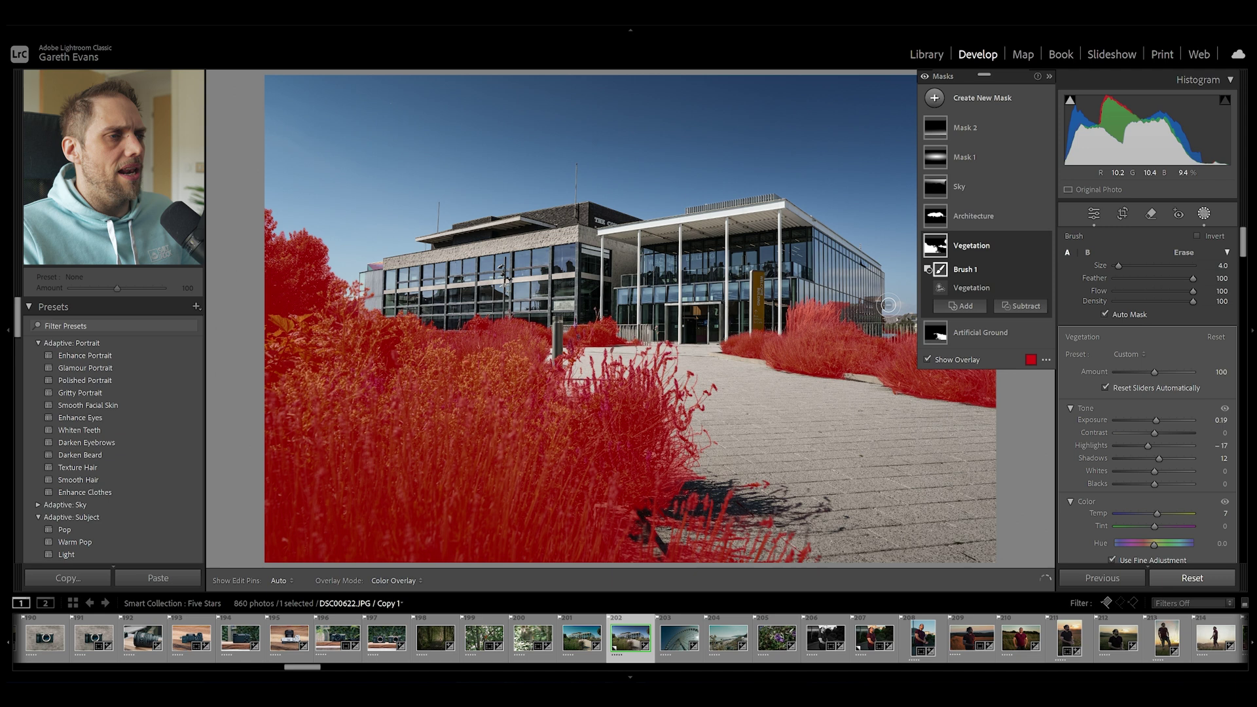
pyautogui.click(1094, 215)
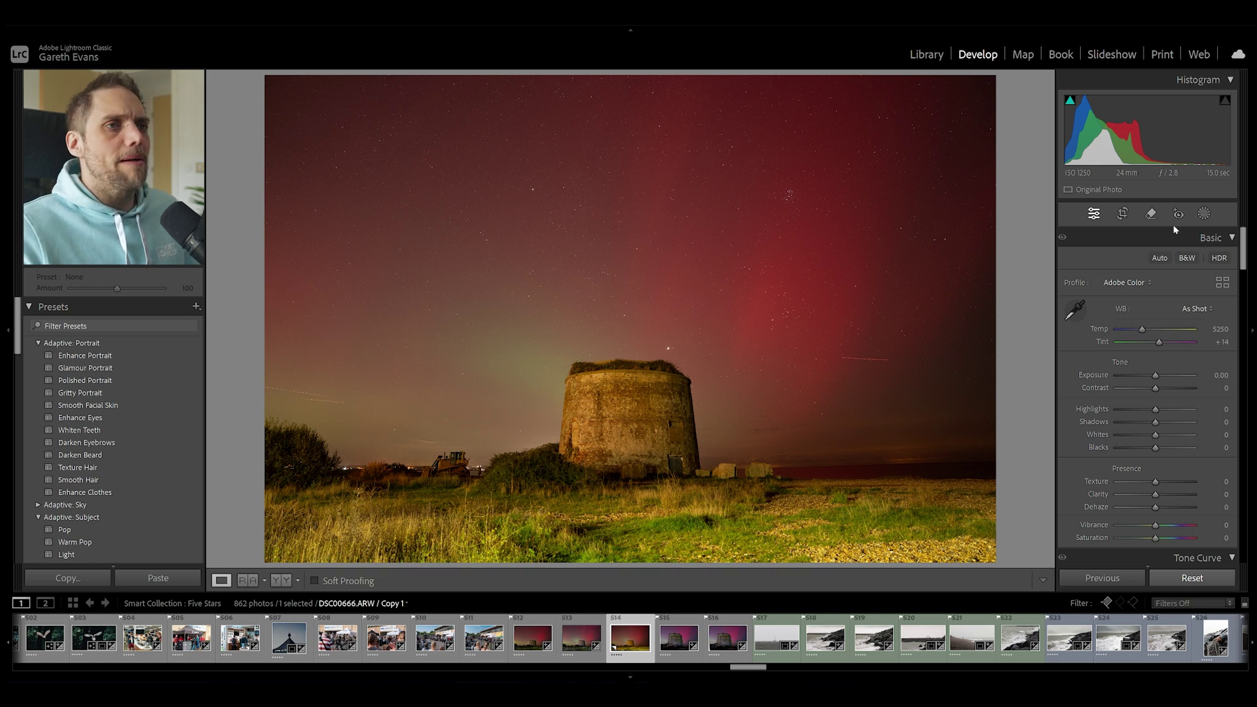
# - Generate separate Landscape masks for Sky, Architecture, Vegetation and Water on the aurora photo
pyautogui.click(1203, 214)
pyautogui.click(1107, 320)
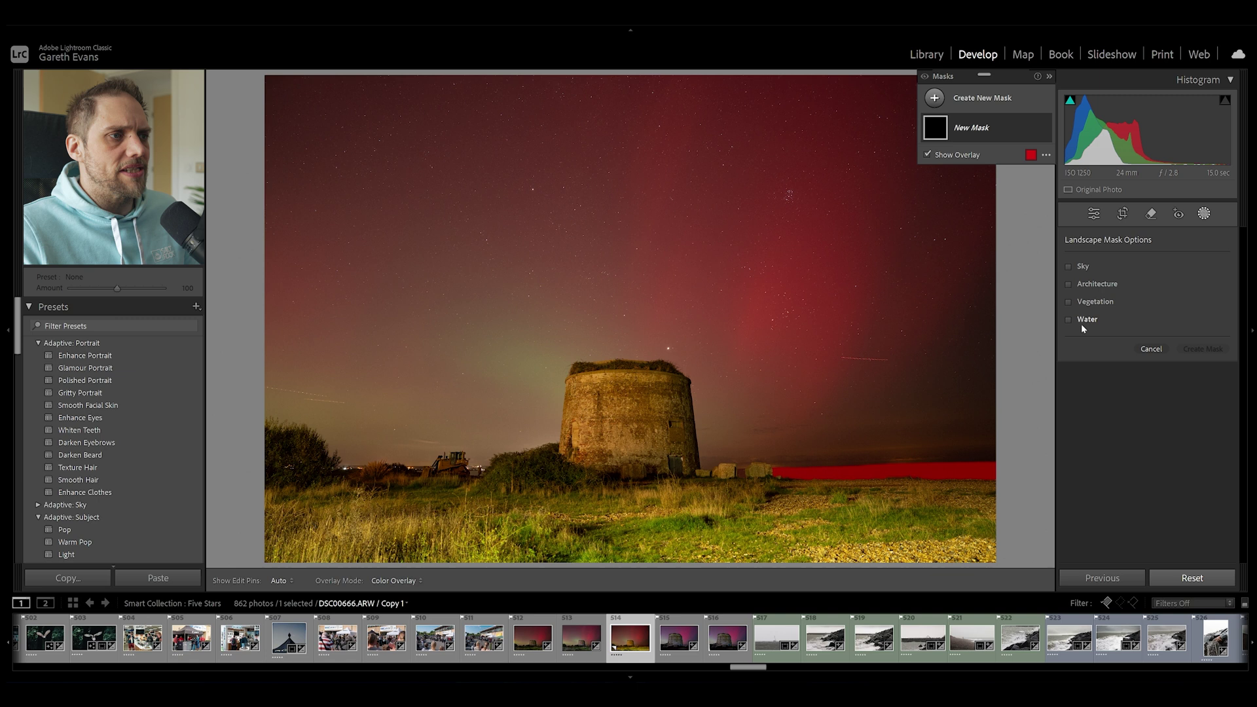
pyautogui.click(1083, 267)
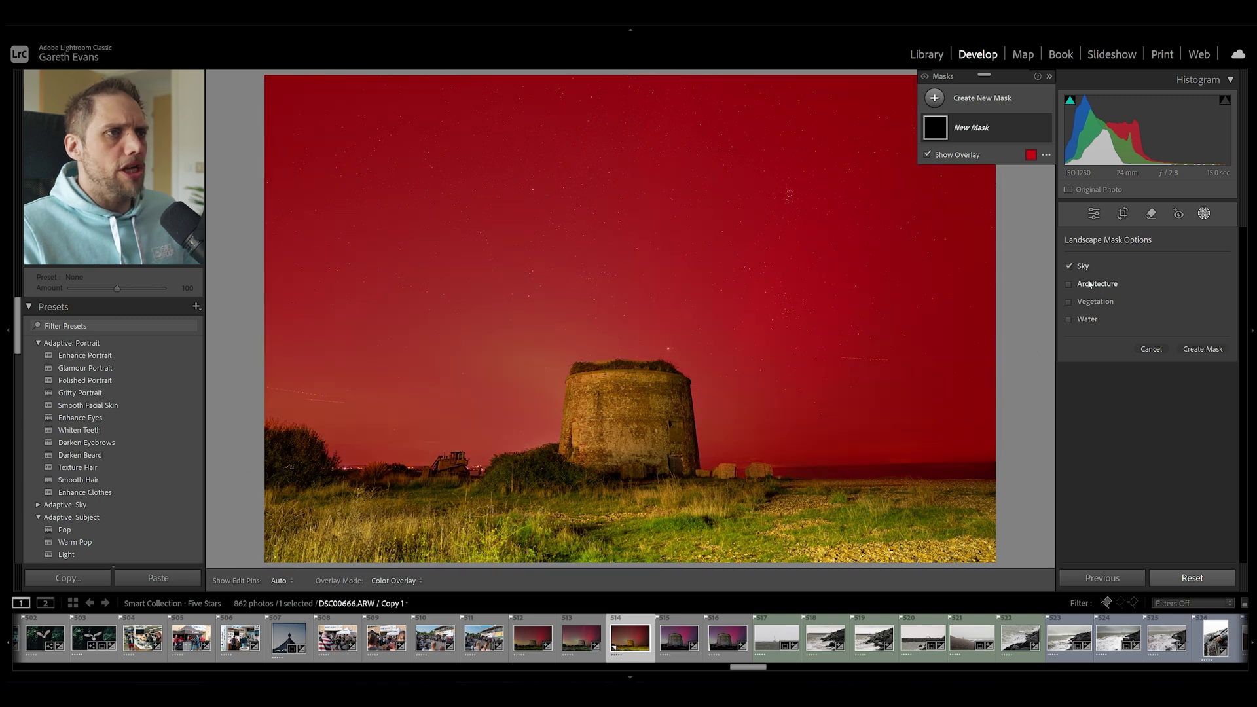
pyautogui.click(1095, 285)
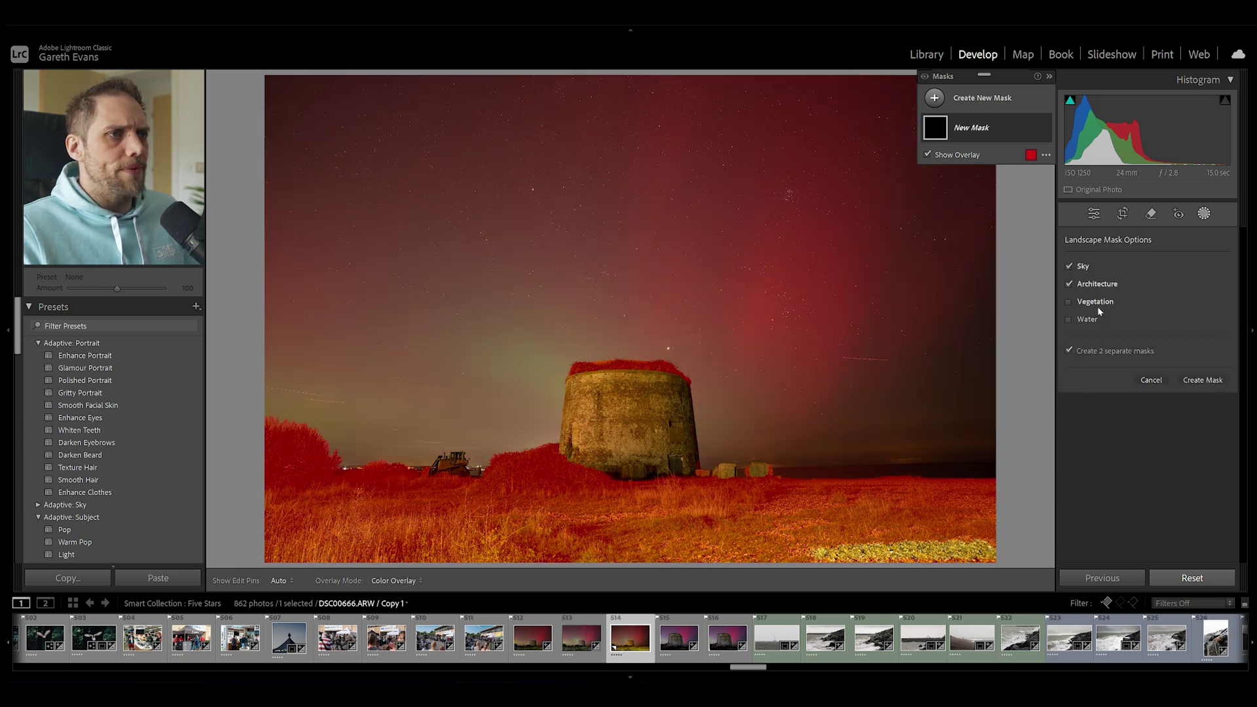
pyautogui.click(1096, 302)
pyautogui.click(1095, 319)
pyautogui.click(1201, 380)
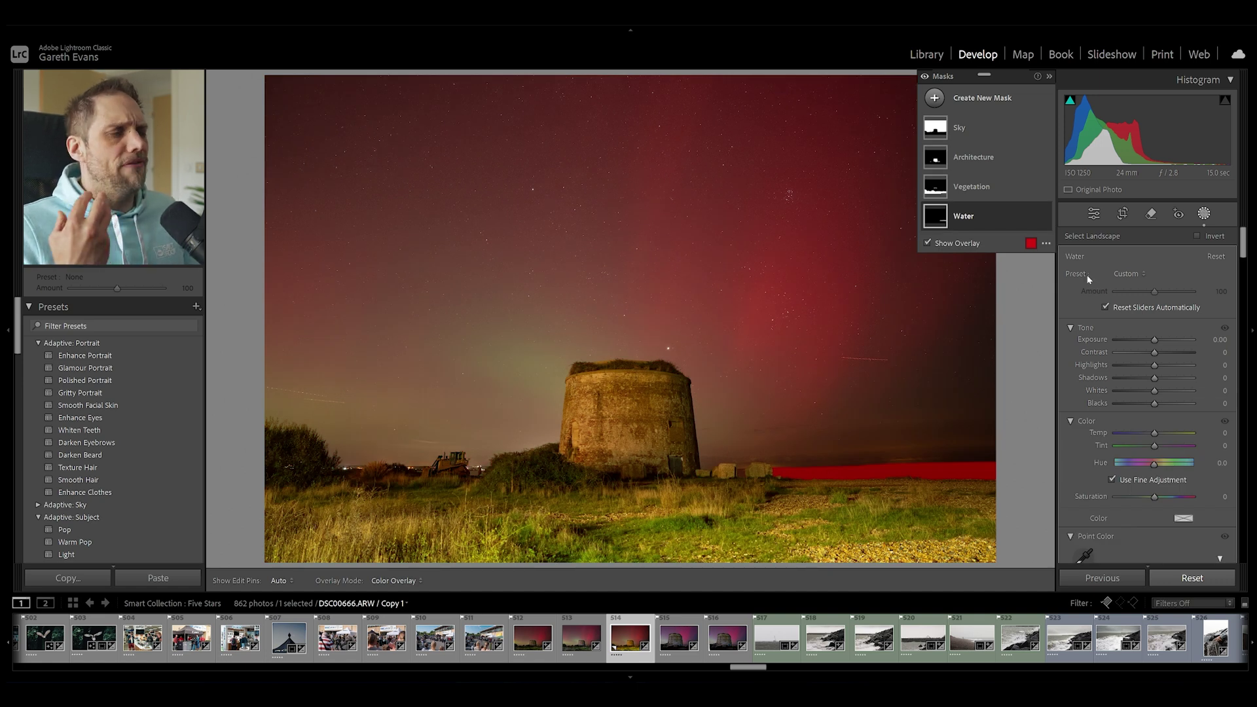
# - Cool and desaturate Vegetation (Temp −70, Saturation −28) and Architecture (Temp −62, Saturation −18)
pyautogui.click(987, 189)
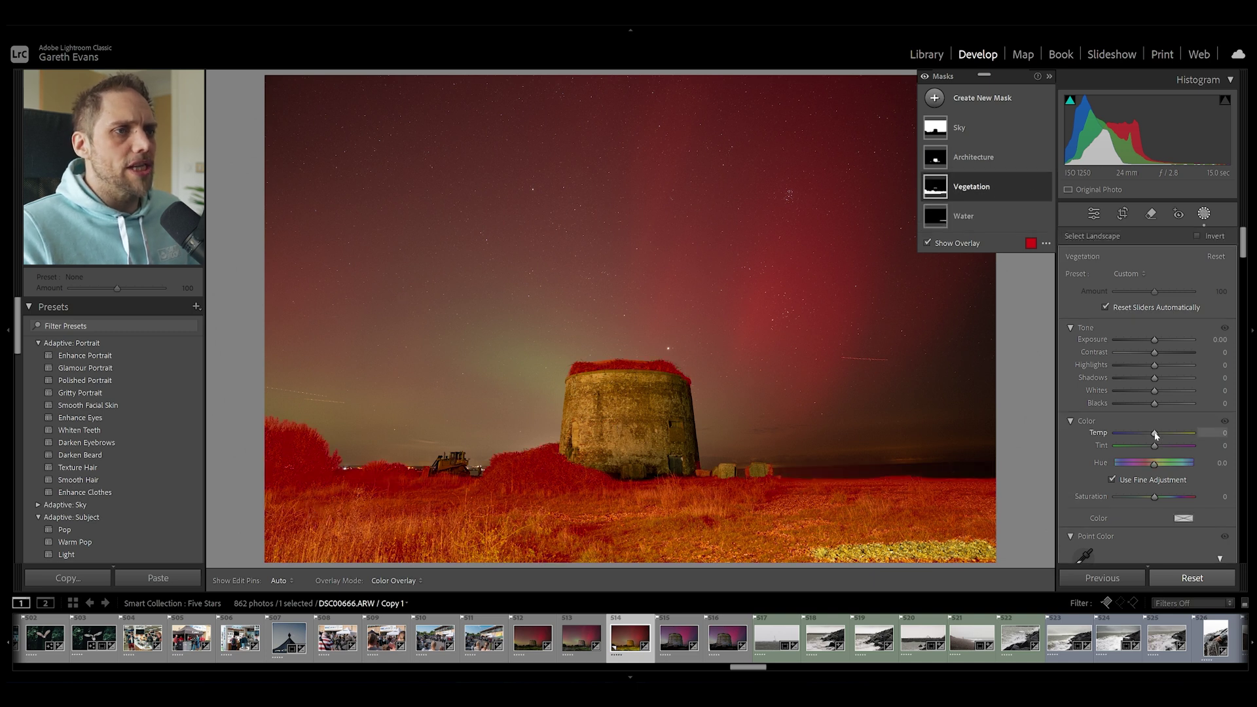
pyautogui.moveTo(1155, 434); pyautogui.dragTo(1131, 437)
pyautogui.scroll(-5, 1094, 500)
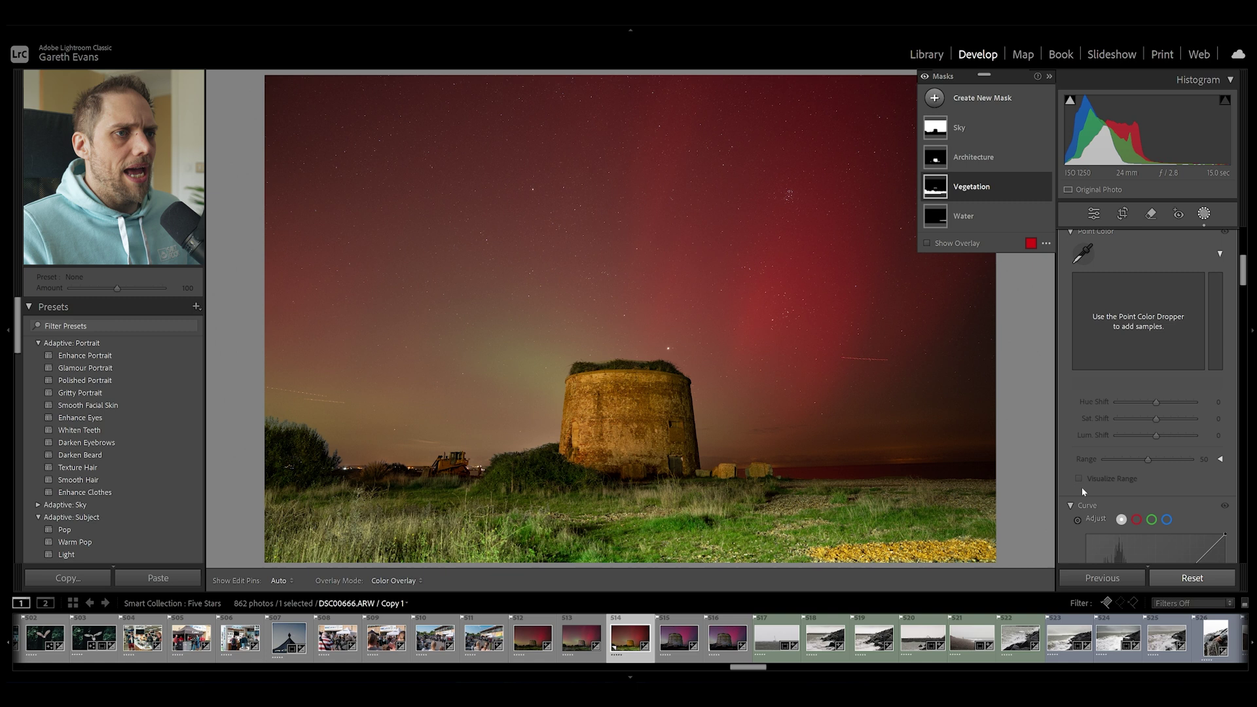
pyautogui.scroll(5, 1085, 480)
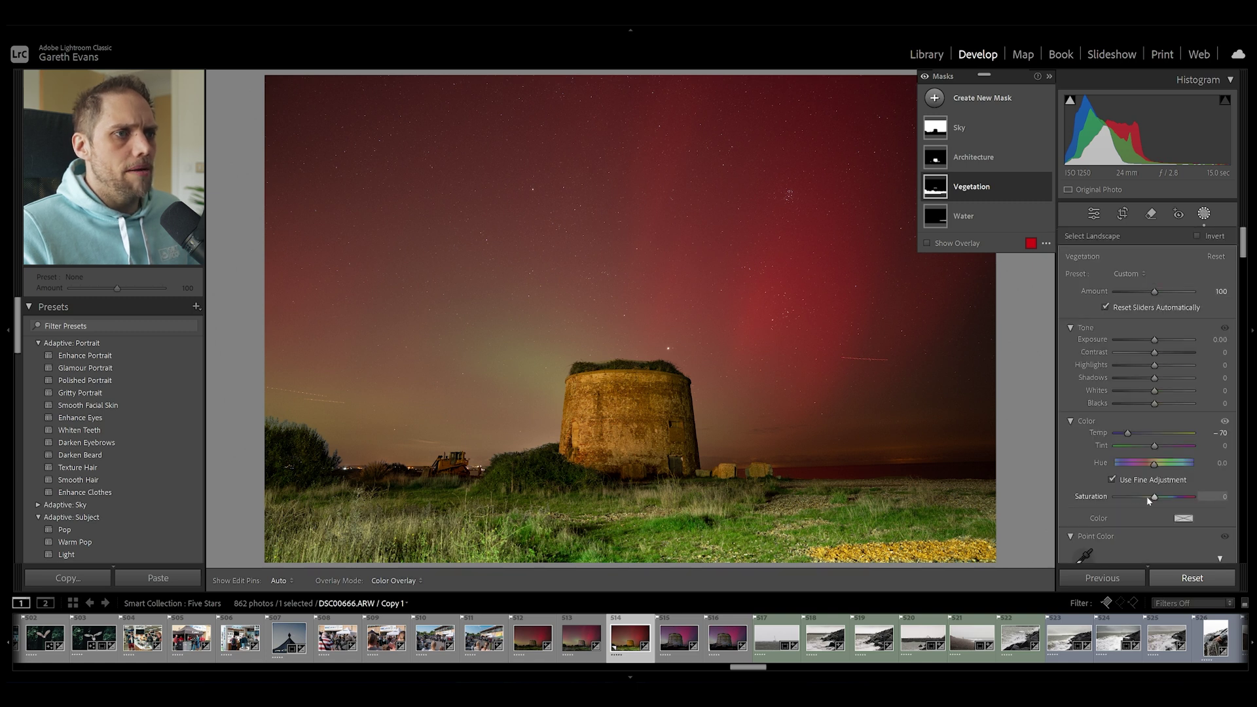
pyautogui.moveTo(1154, 497); pyautogui.dragTo(1143, 499)
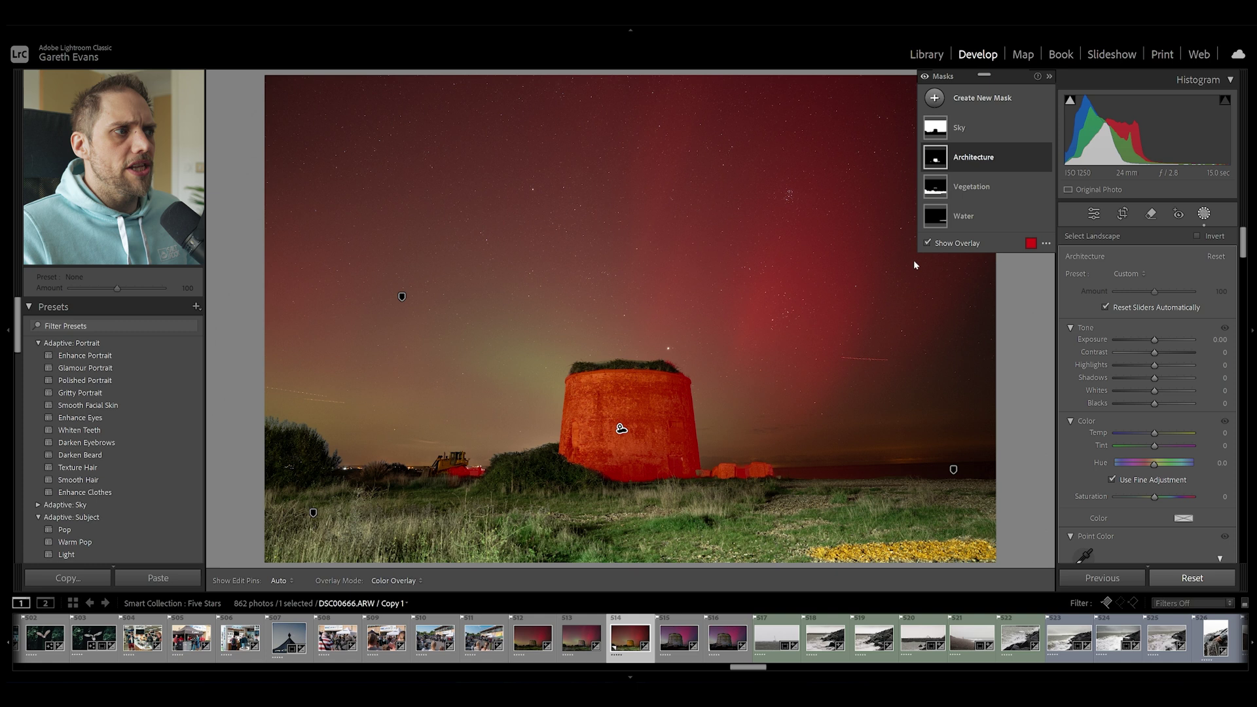
pyautogui.moveTo(1154, 432); pyautogui.dragTo(1136, 436)
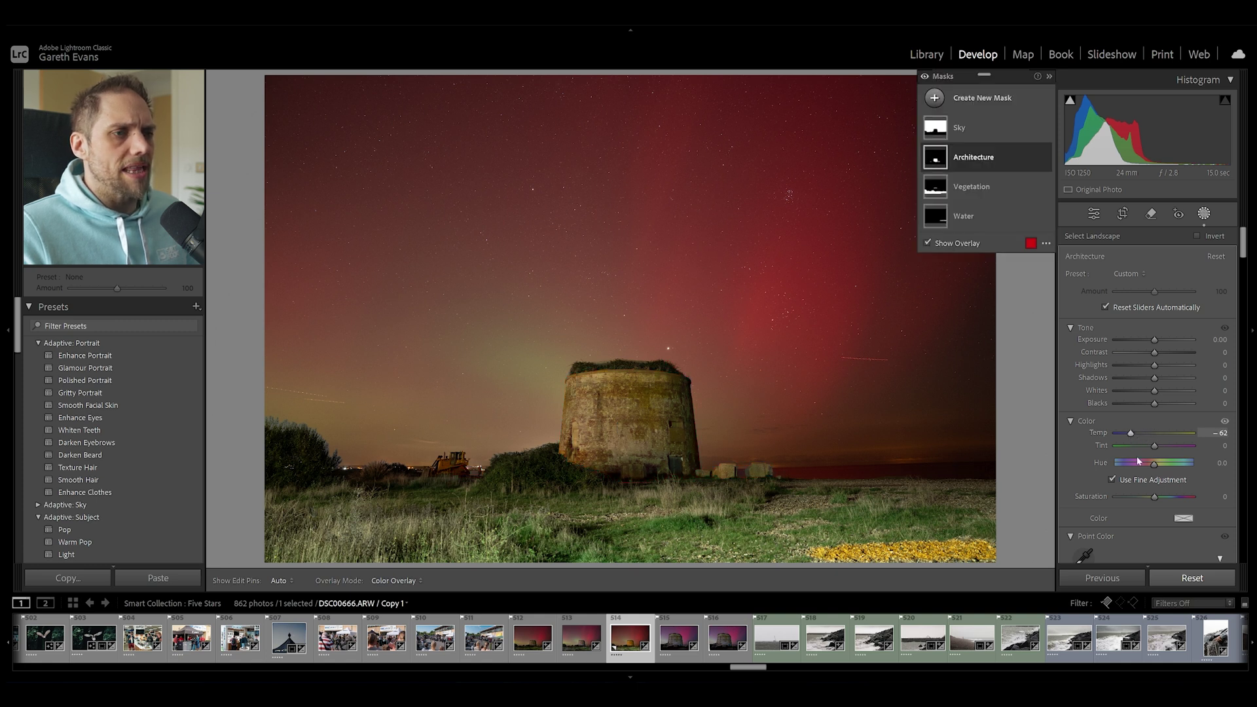
pyautogui.moveTo(1154, 496); pyautogui.dragTo(1148, 498)
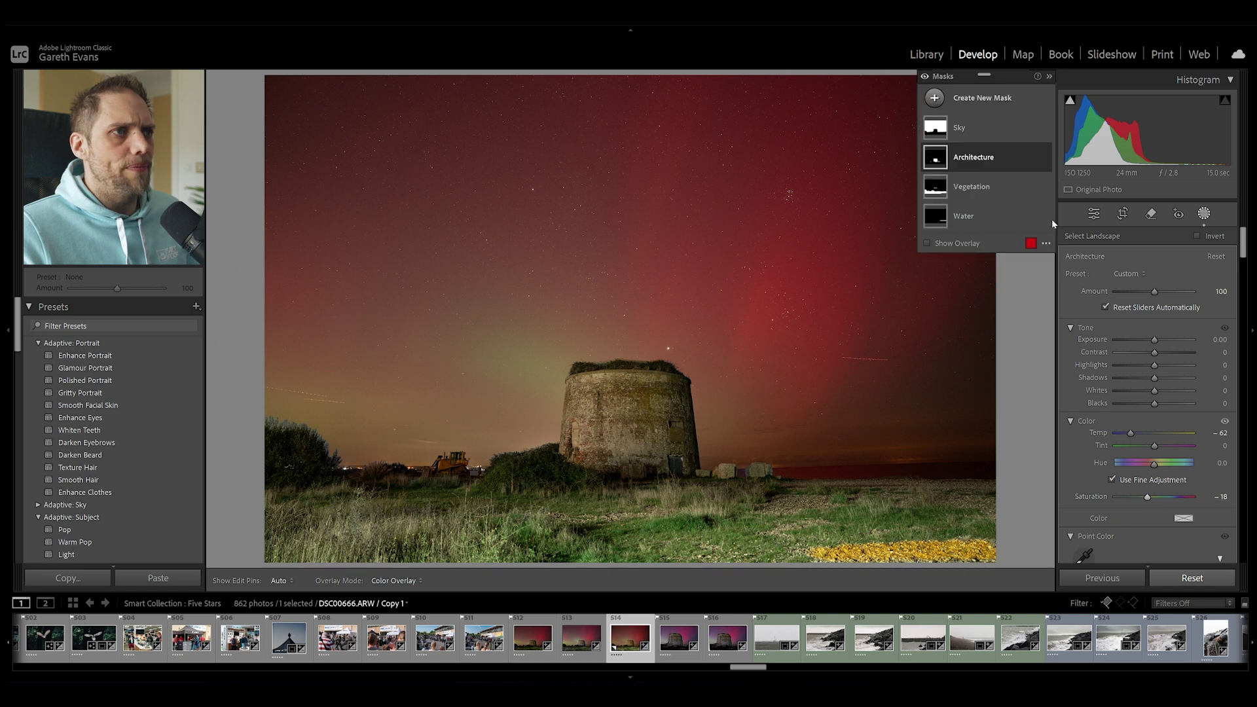
# - Raise the Sky mask's Exposure to 0.22 and Dehaze to 21, and deepen its Blacks
pyautogui.click(994, 130)
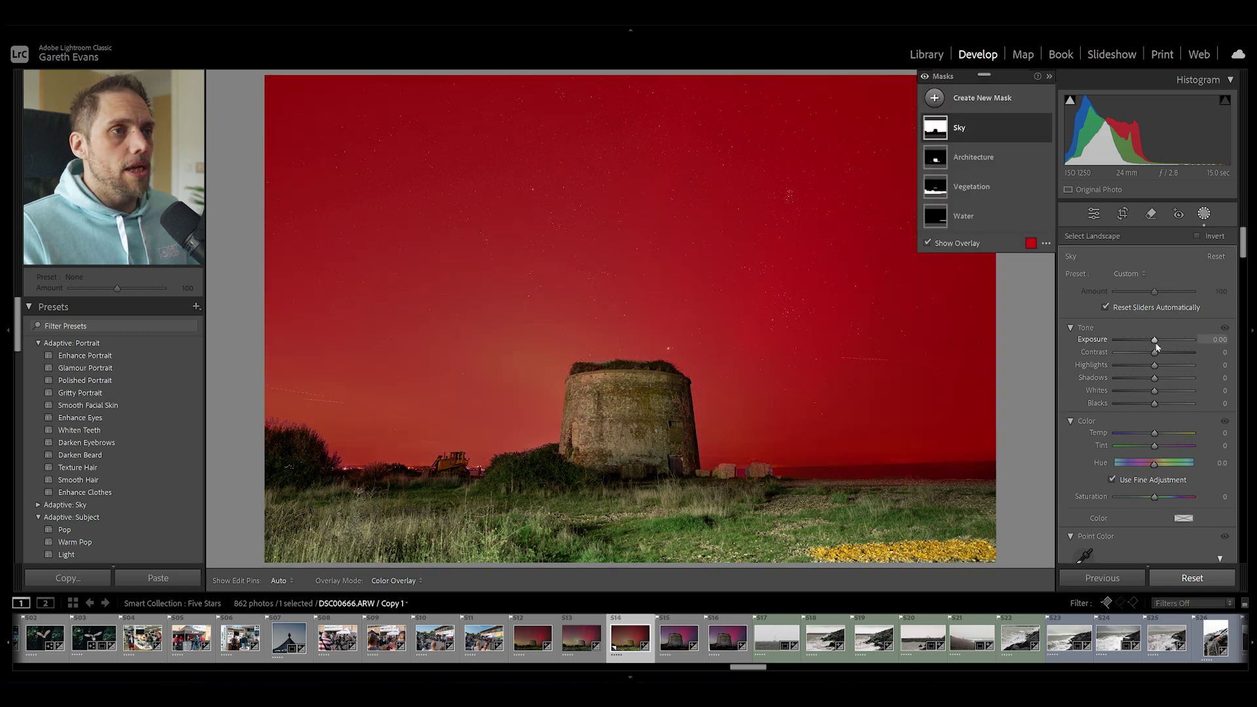
pyautogui.moveTo(1155, 339); pyautogui.dragTo(1159, 396)
pyautogui.scroll(-10, 1094, 421)
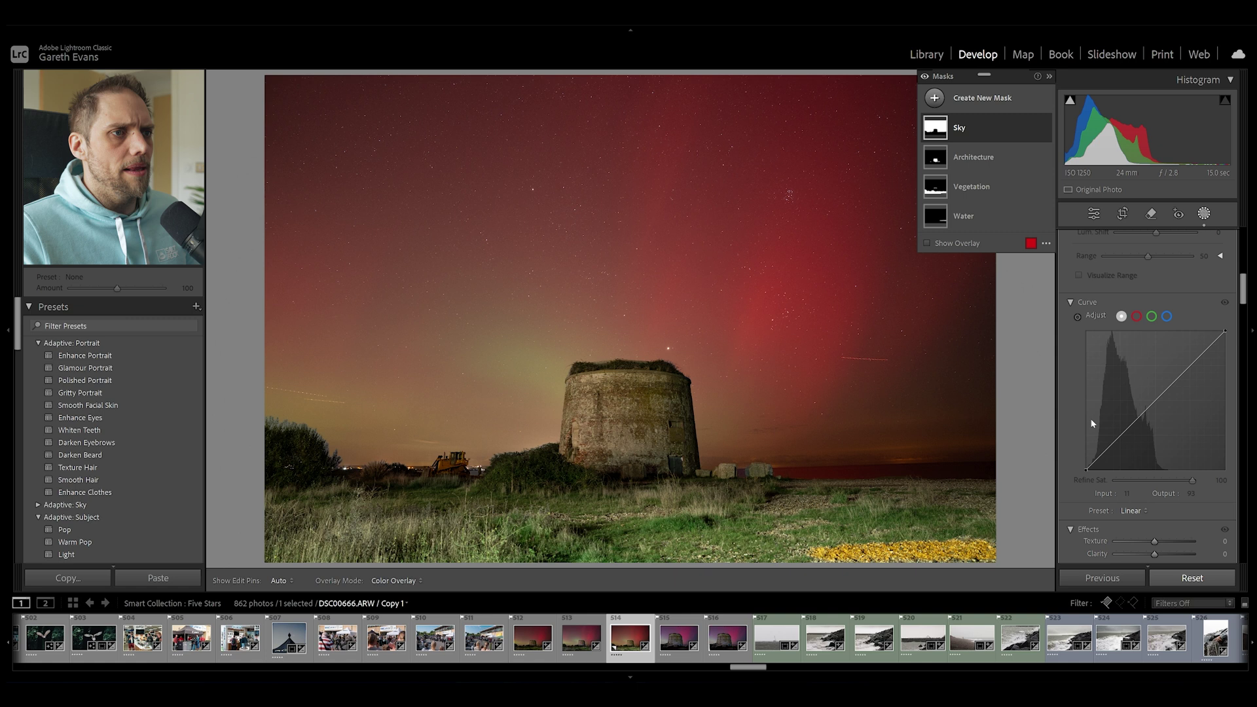
pyautogui.moveTo(1154, 465); pyautogui.dragTo(1162, 469)
pyautogui.scroll(10, 1113, 485)
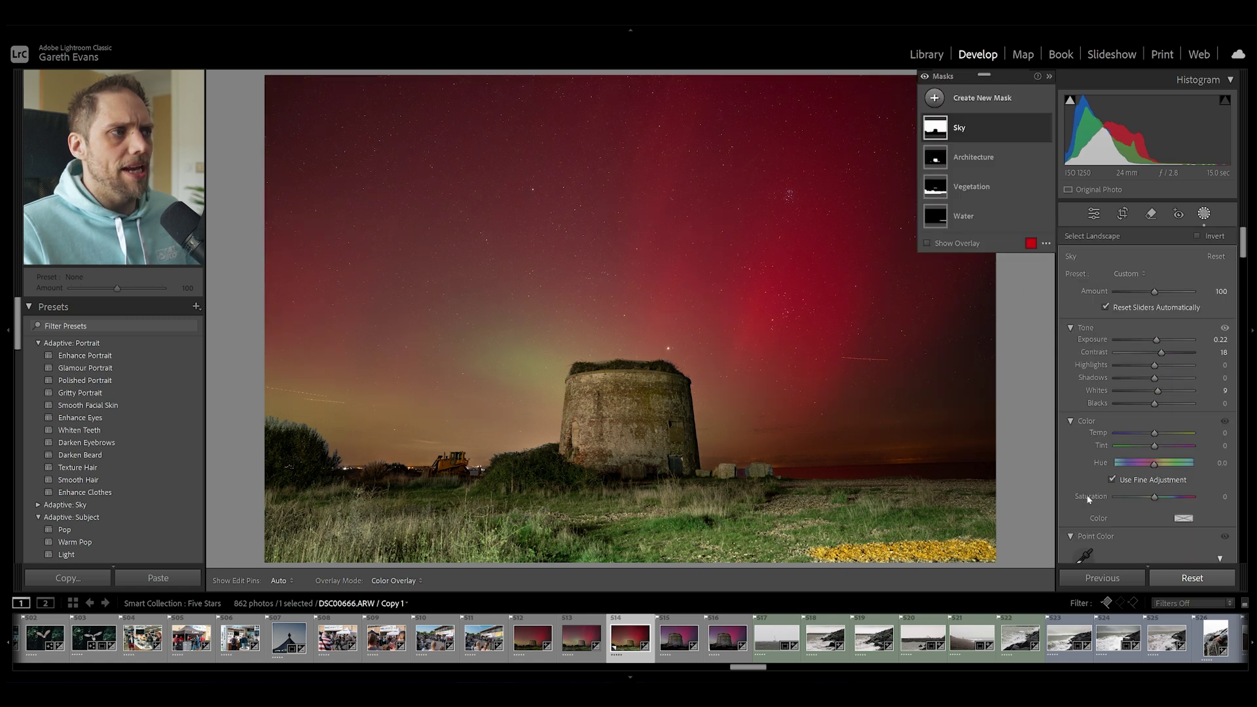
pyautogui.moveTo(1154, 404); pyautogui.dragTo(1149, 406)
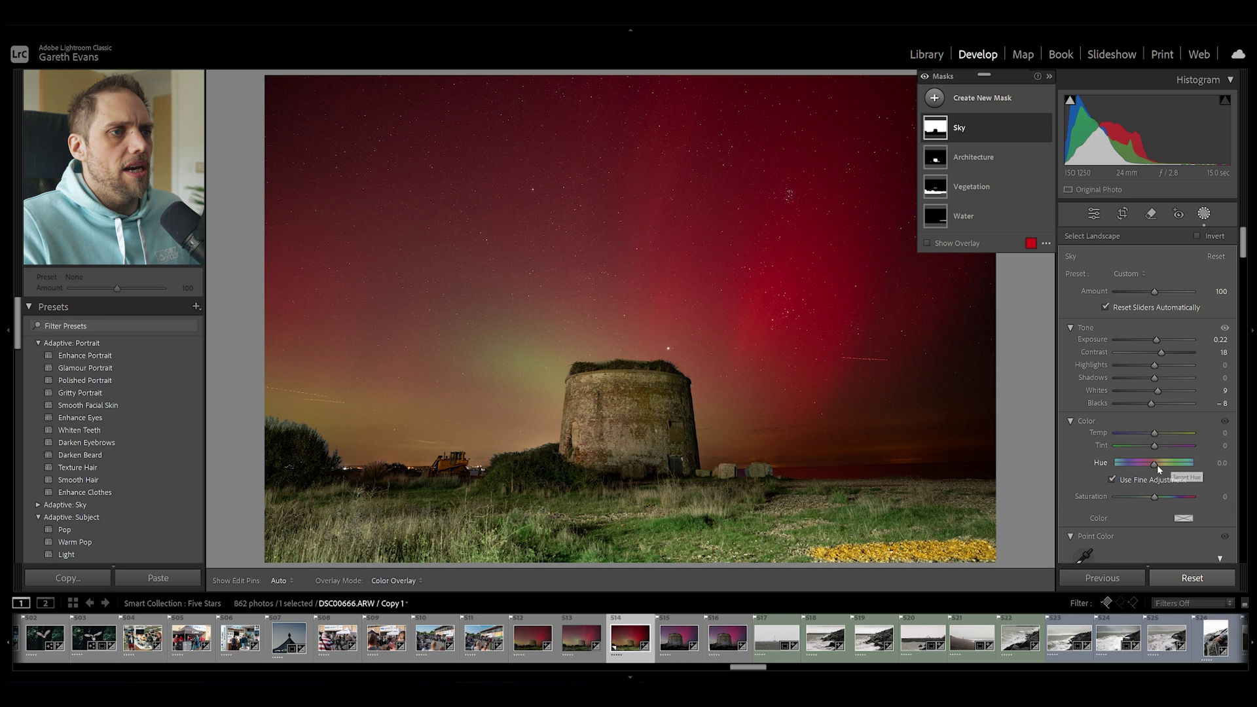
# - Settle the sky at Temp −15 and Tint 15, and add Clarity 17
pyautogui.moveTo(1158, 433); pyautogui.dragTo(1147, 433)
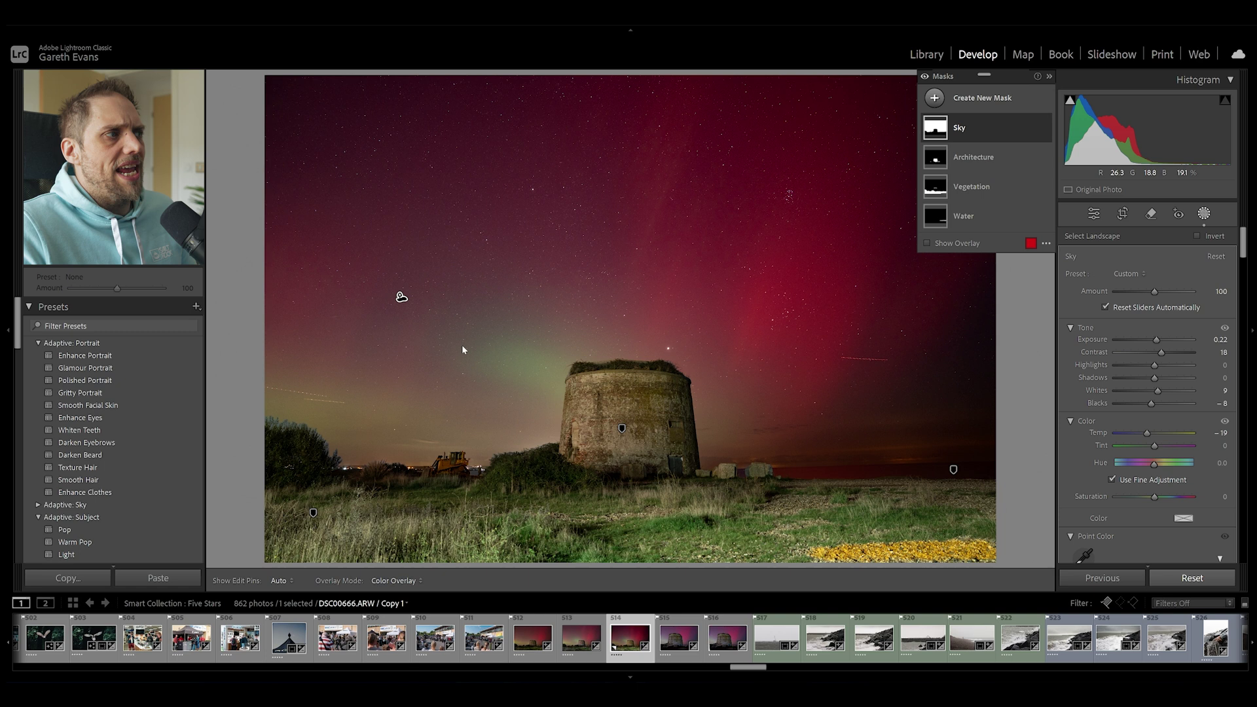
pyautogui.moveTo(1146, 433); pyautogui.dragTo(1163, 439)
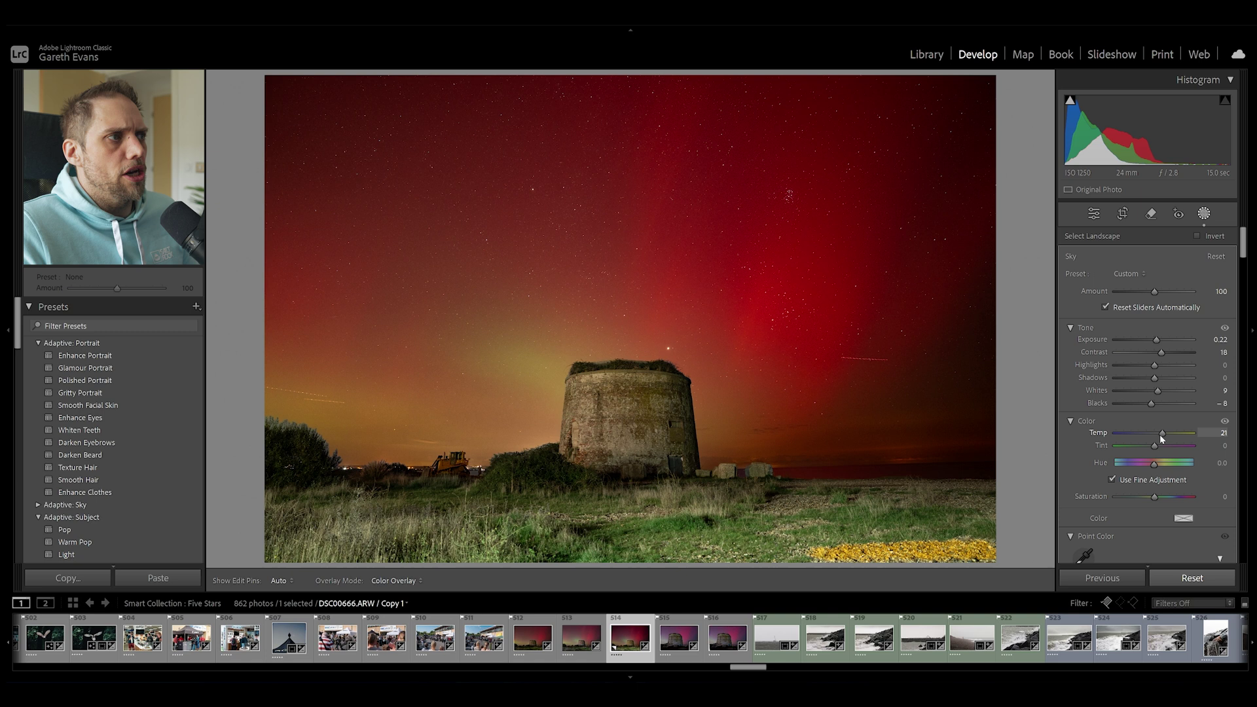
pyautogui.moveTo(1160, 436); pyautogui.dragTo(1160, 438)
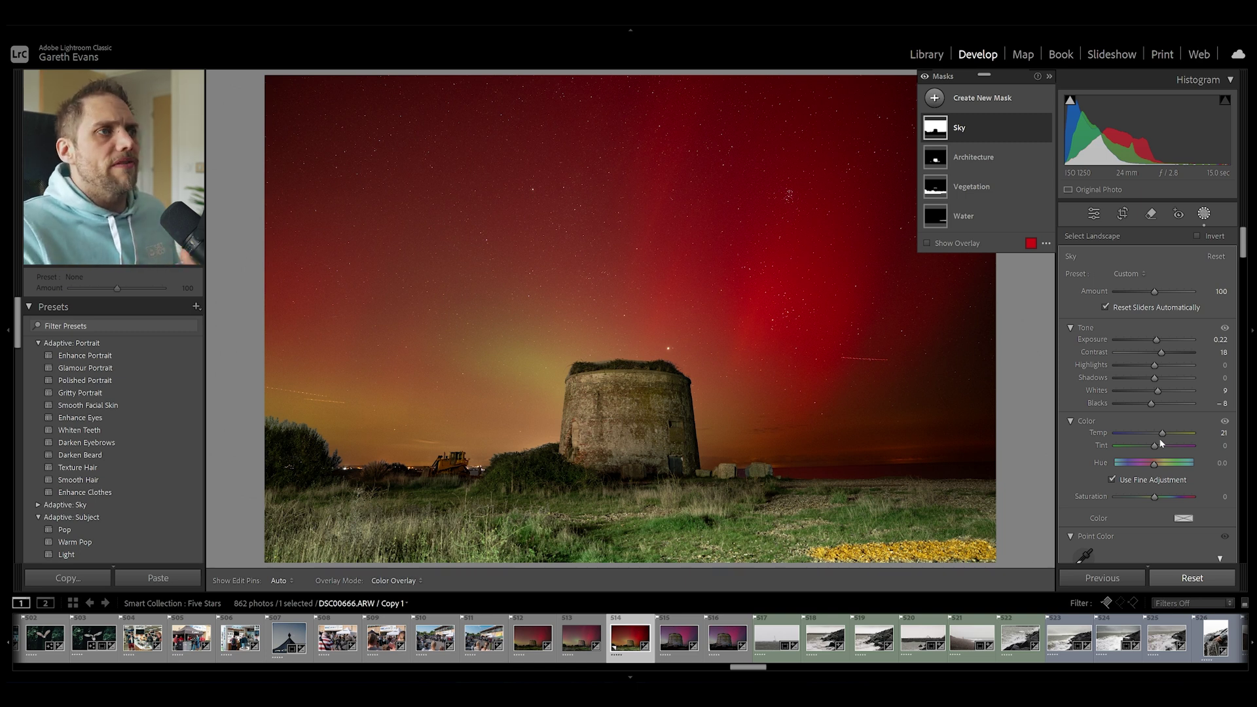
pyautogui.moveTo(1161, 436)
pyautogui.mouseDown()
pyautogui.moveTo(1149, 434)
pyautogui.moveTo(1157, 446)
pyautogui.mouseUp()
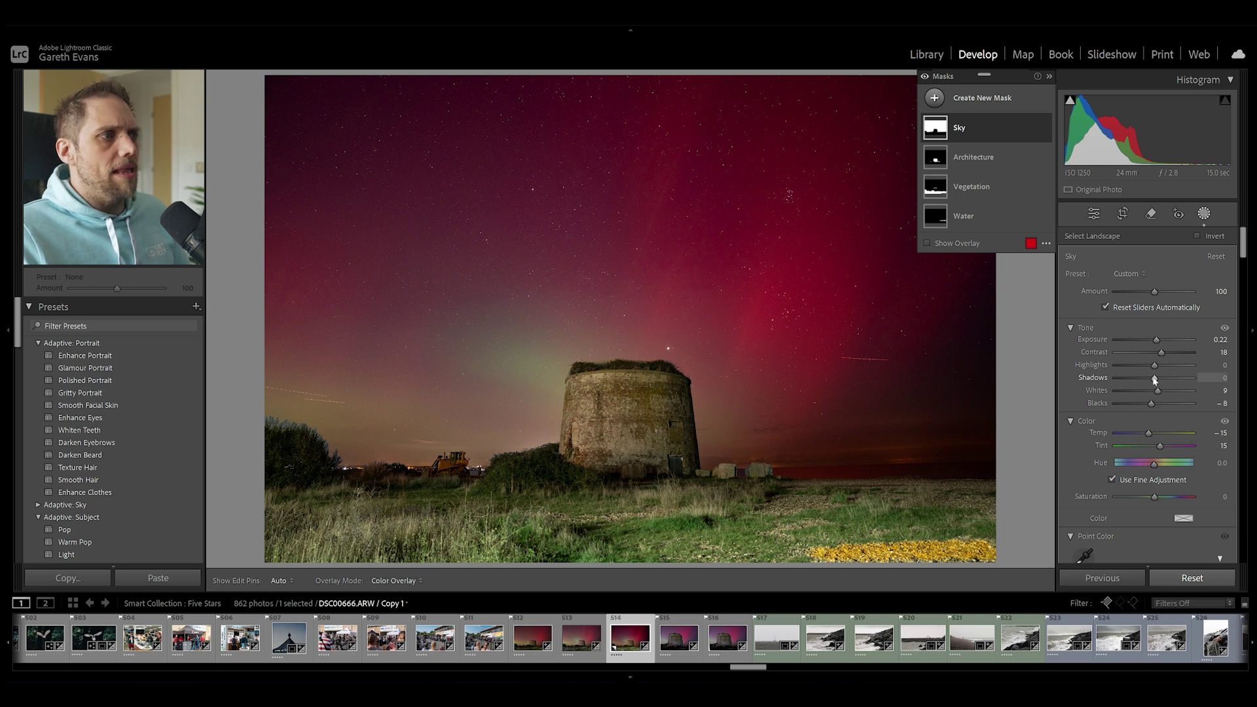
pyautogui.scroll(-10, 1156, 393)
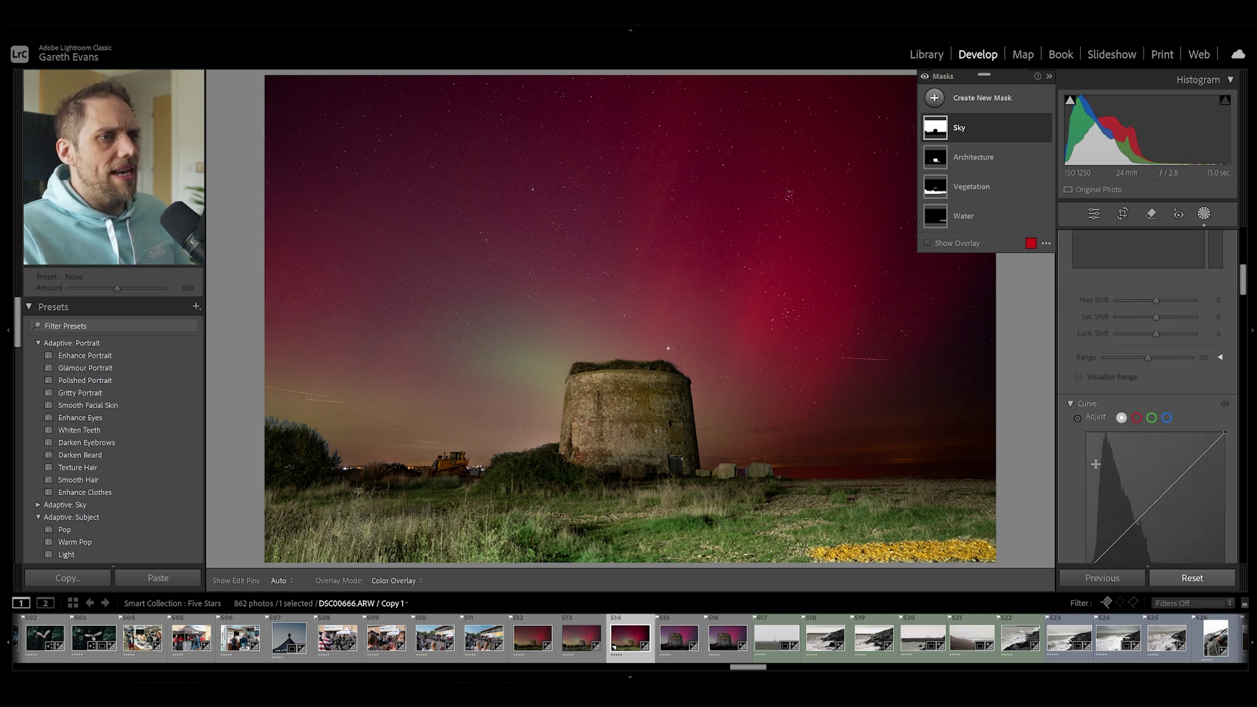
pyautogui.moveTo(1159, 455); pyautogui.dragTo(1164, 459)
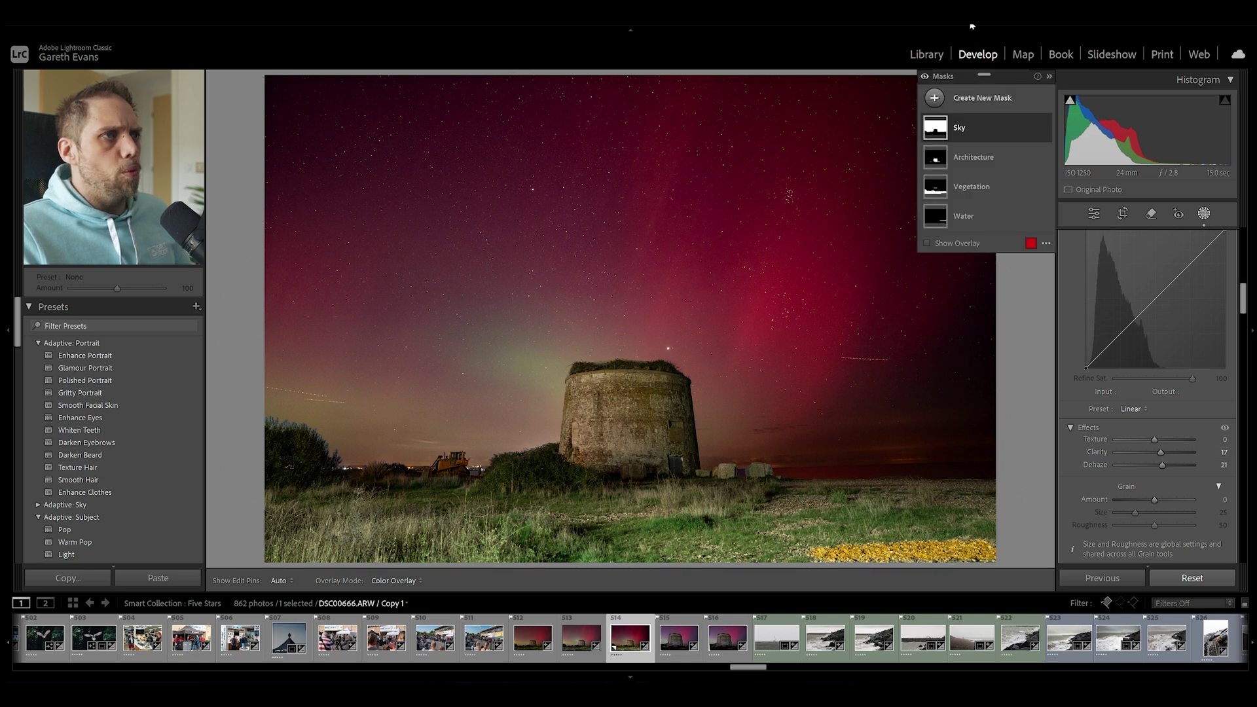
pyautogui.click(996, 99)
# - Brighten an ellipse around the tower with a radial gradient at Exposure +0.40
pyautogui.click(1012, 275)
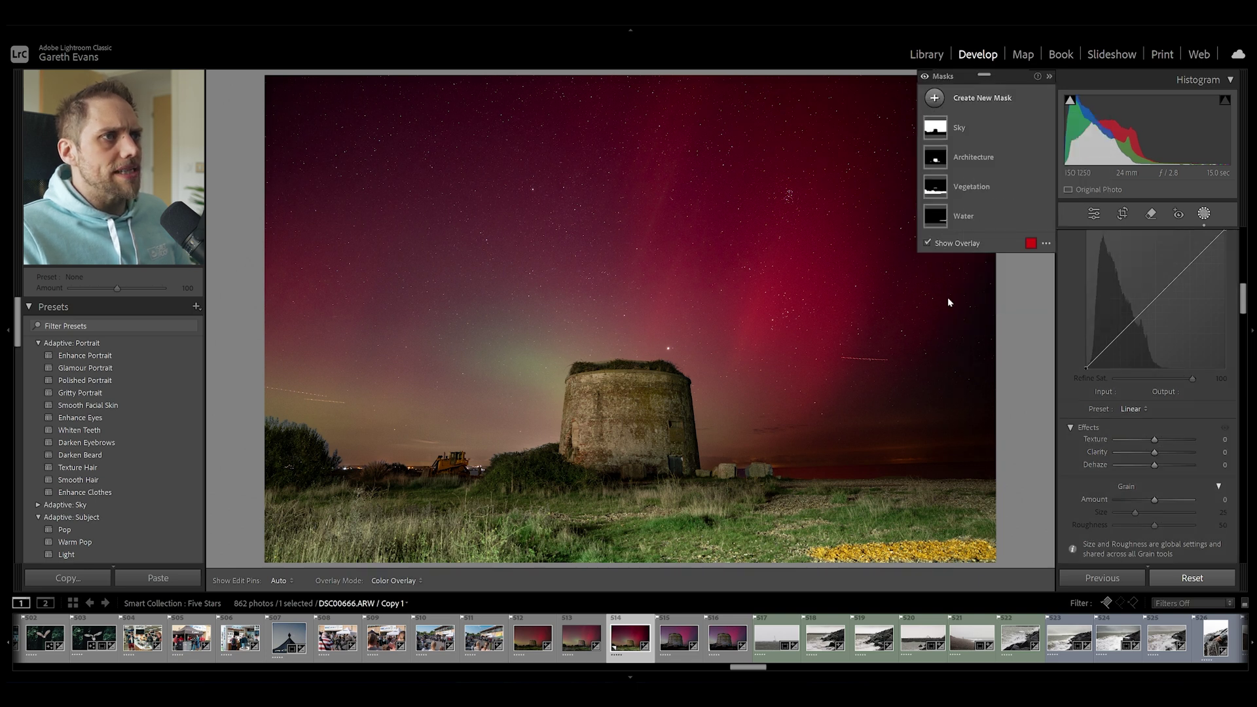
pyautogui.moveTo(590, 404); pyautogui.dragTo(929, 597)
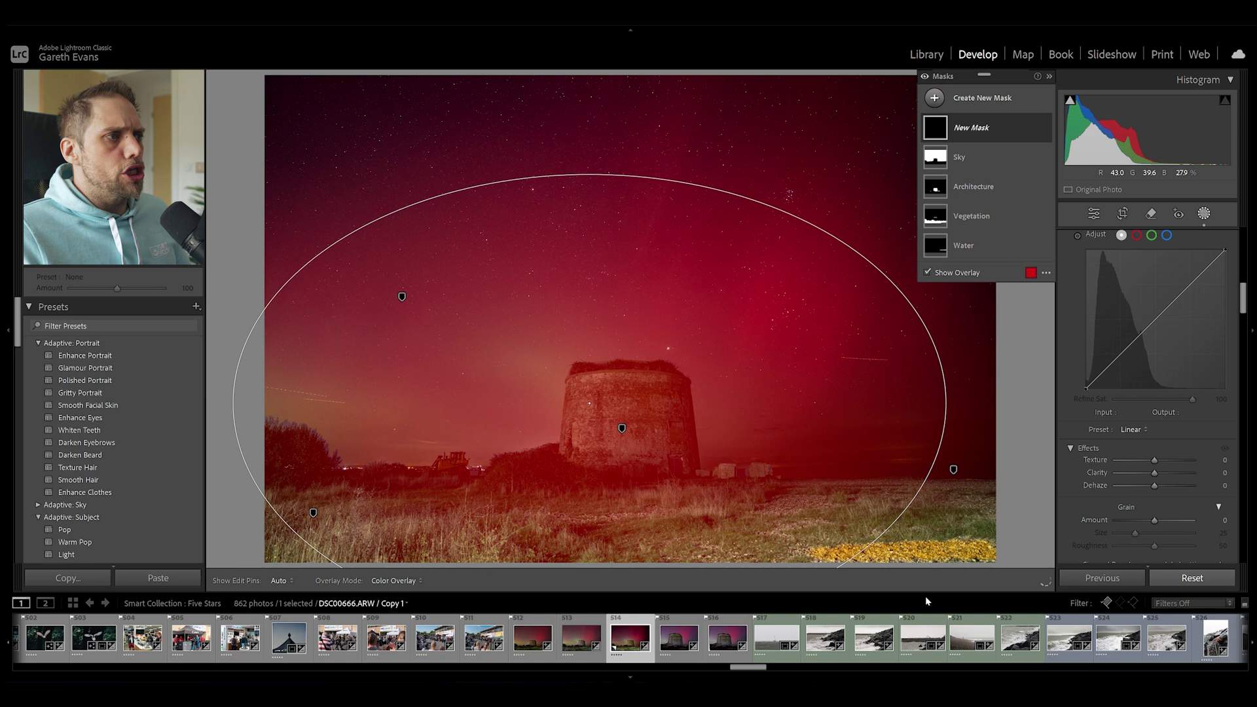
pyautogui.moveTo(1154, 360); pyautogui.dragTo(1157, 360)
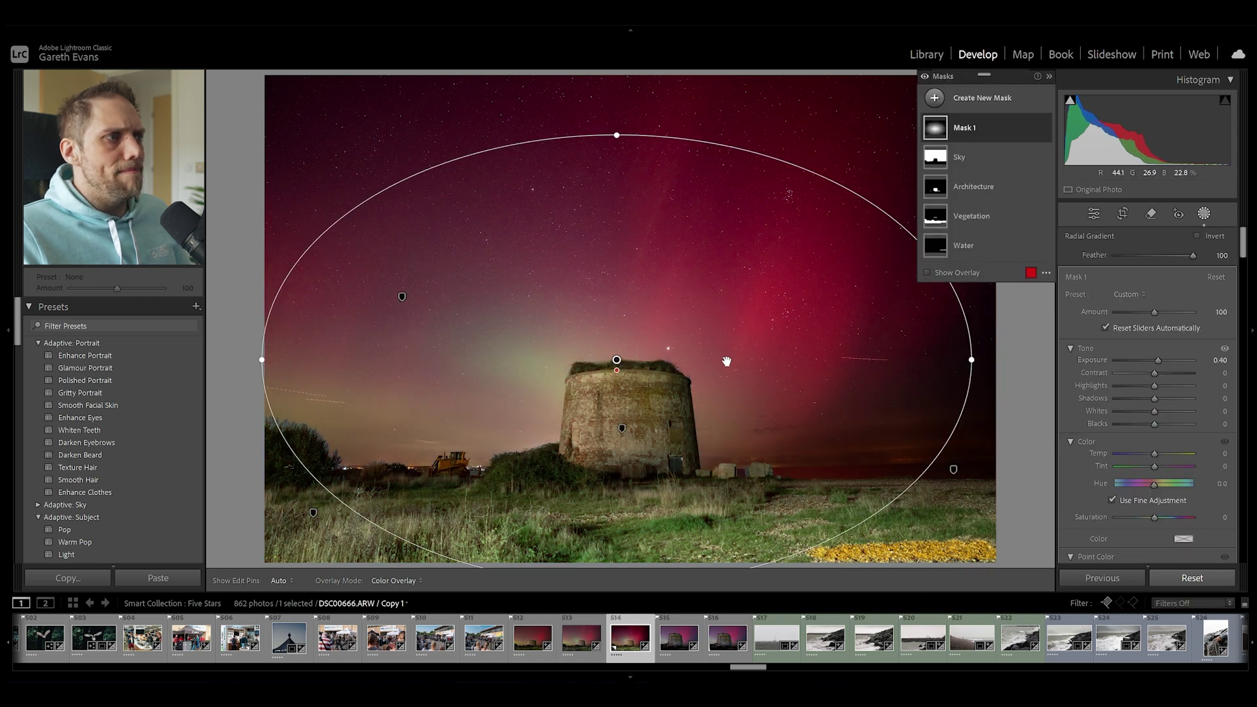
pyautogui.moveTo(724, 359); pyautogui.dragTo(735, 345)
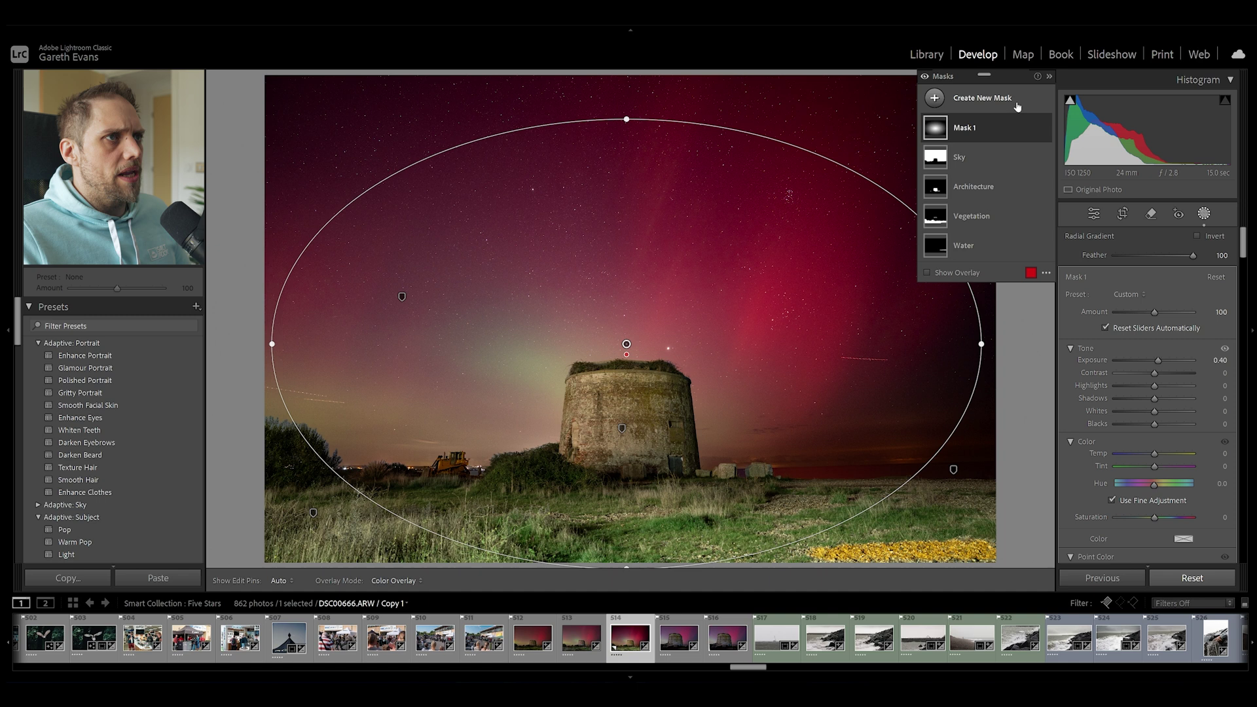
# - Add a linear gradient rising from the bottom edge across the lower foreground
pyautogui.click(934, 97)
pyautogui.click(1009, 260)
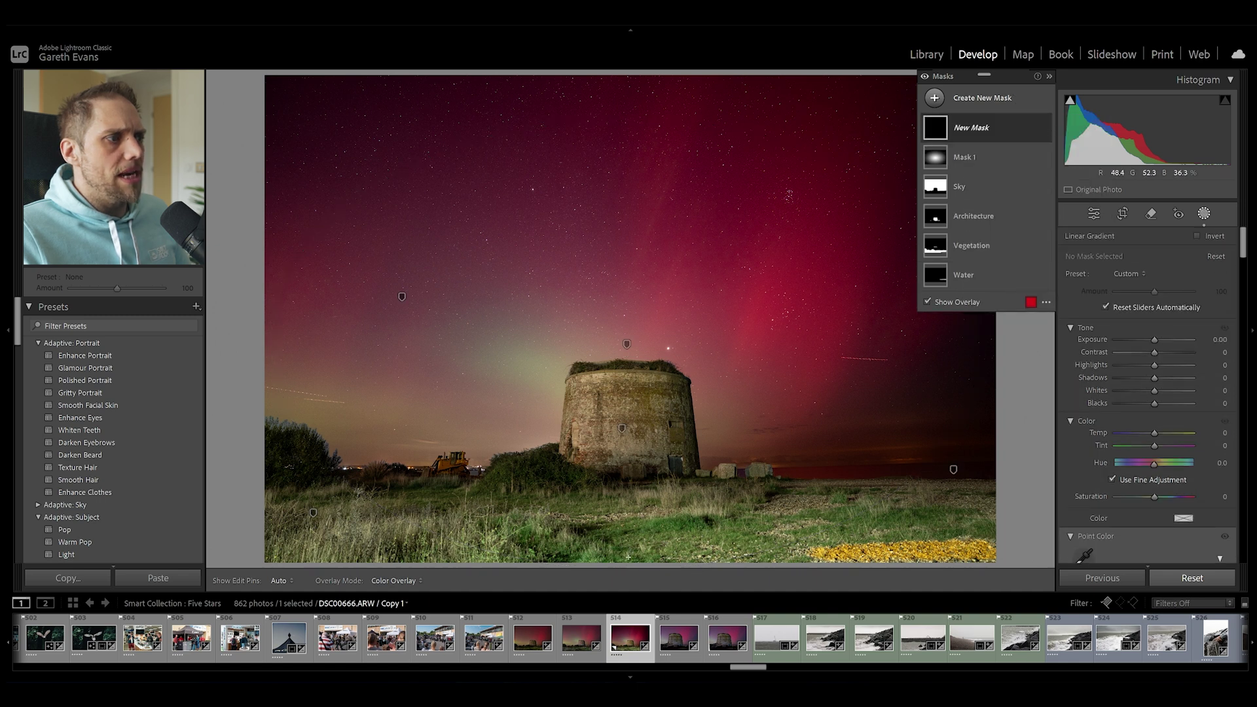
pyautogui.moveTo(625, 567); pyautogui.dragTo(622, 115)
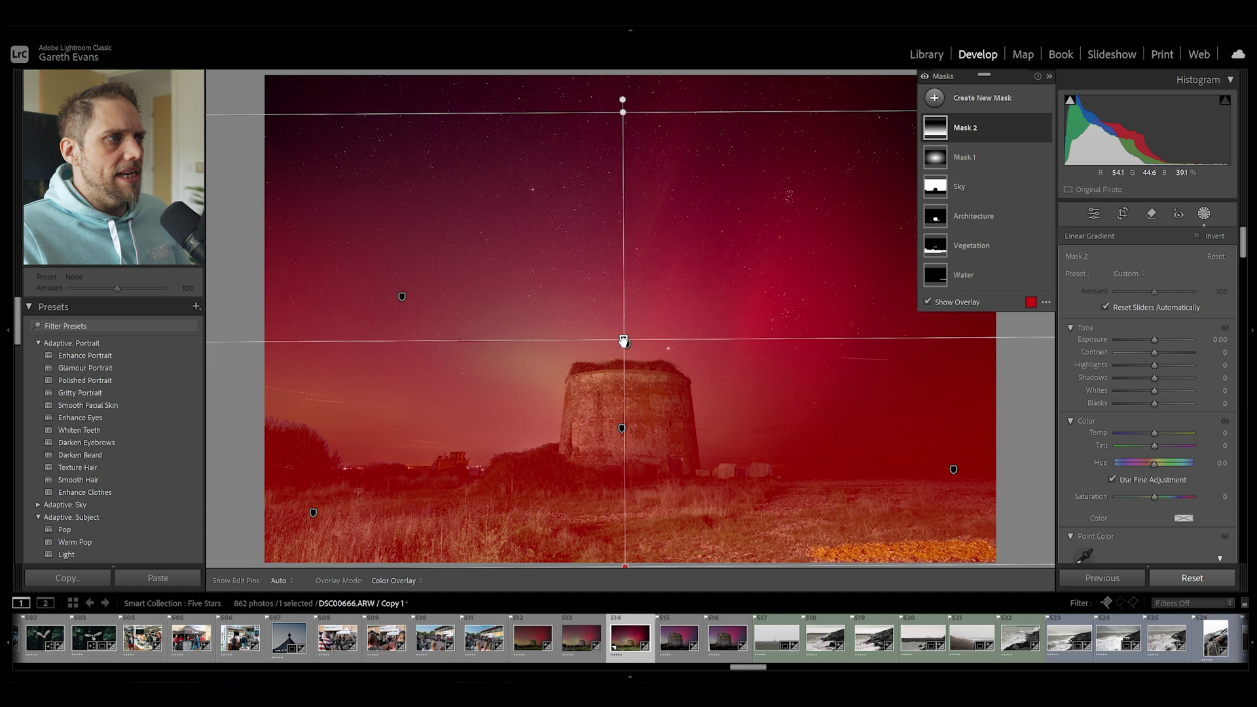
pyautogui.moveTo(627, 344); pyautogui.dragTo(632, 550)
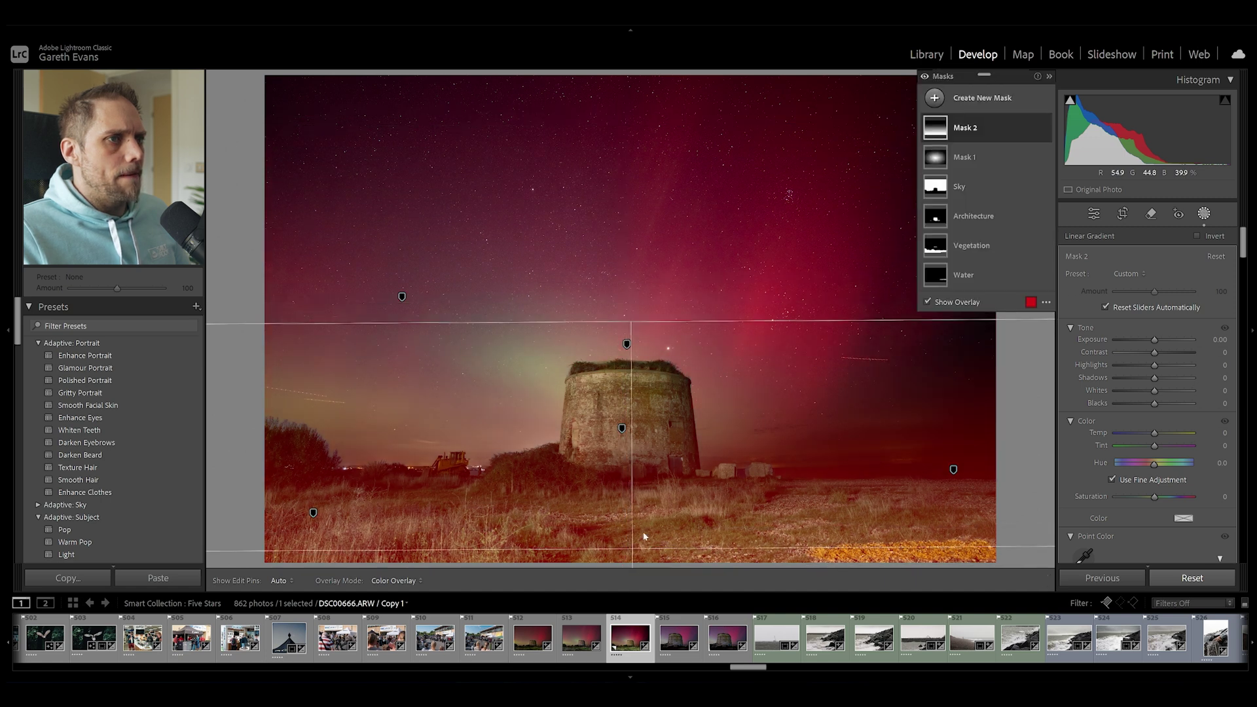
# - Intersect Mask 2 with a Vegetation landscape selection and darken the grass to Exposure −2.32
pyautogui.rightClick(1007, 130)
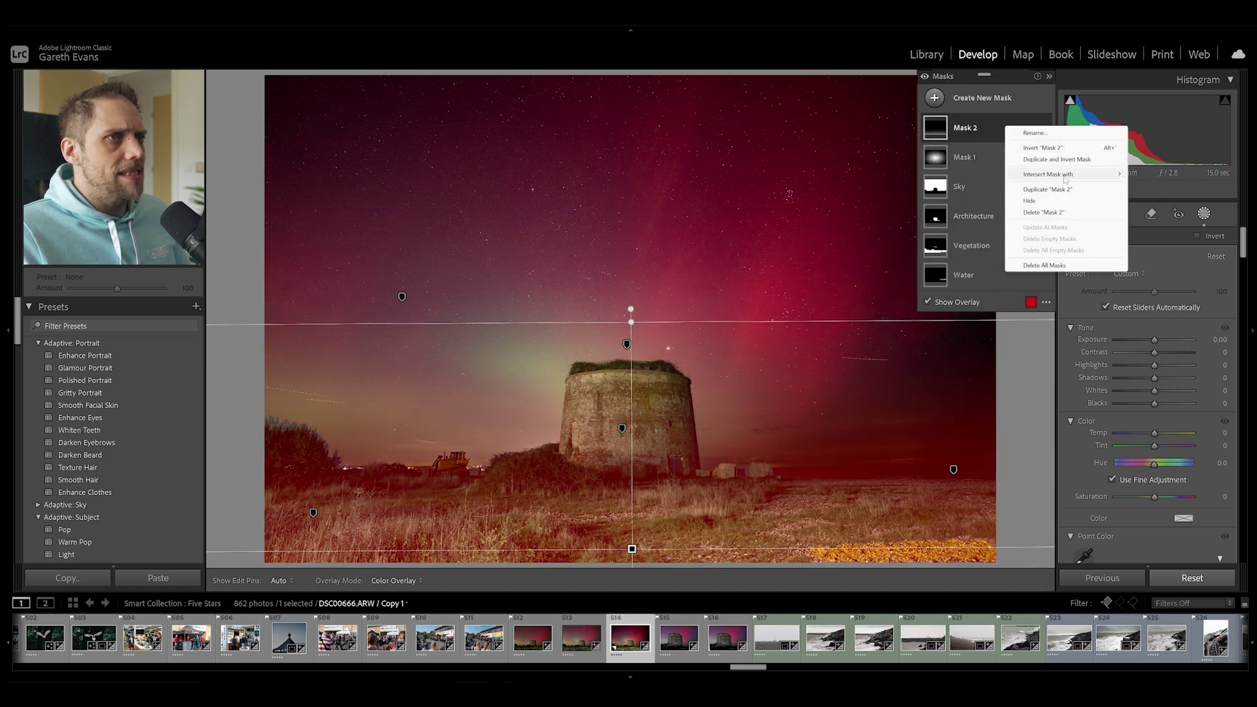
pyautogui.moveTo(1080, 174)
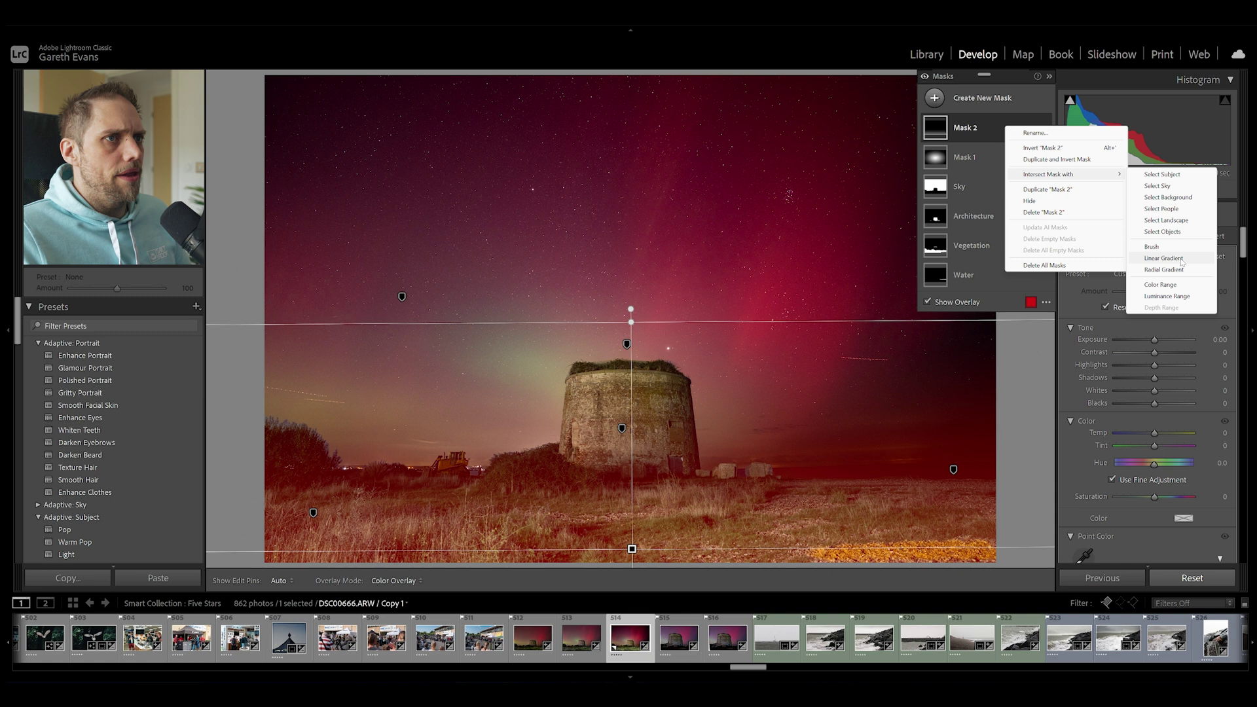
pyautogui.click(1166, 220)
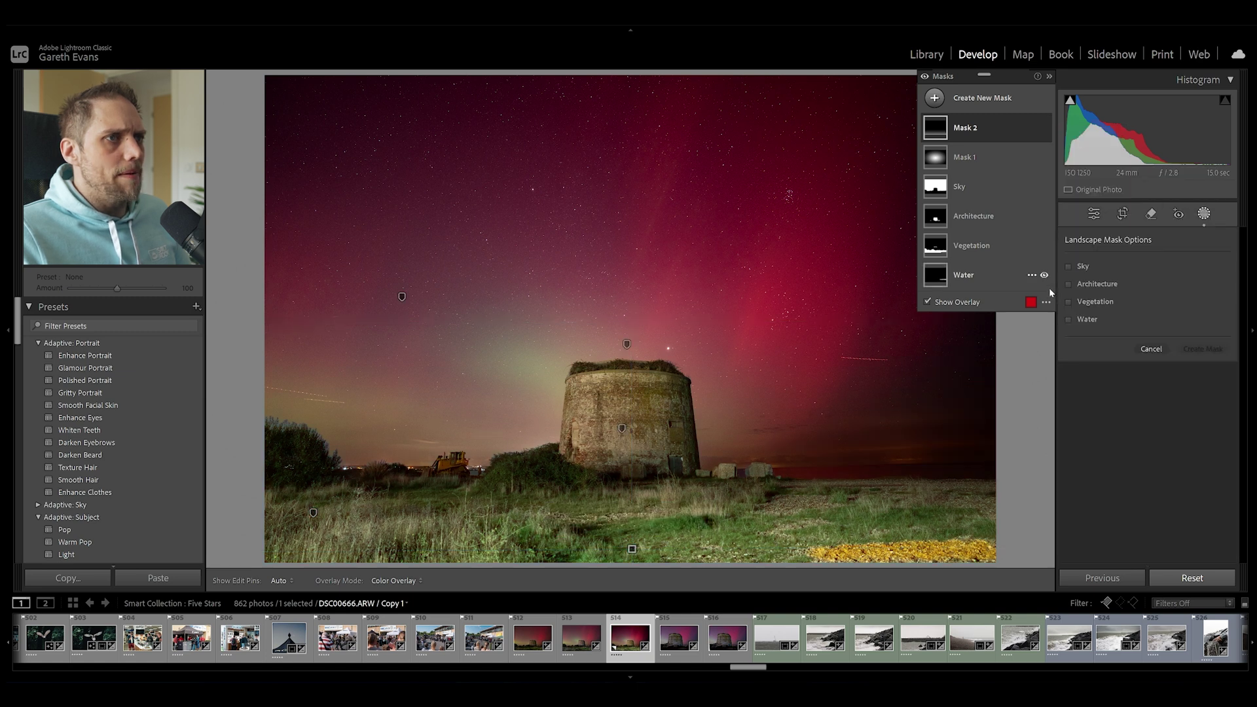
pyautogui.click(1110, 304)
pyautogui.click(1204, 349)
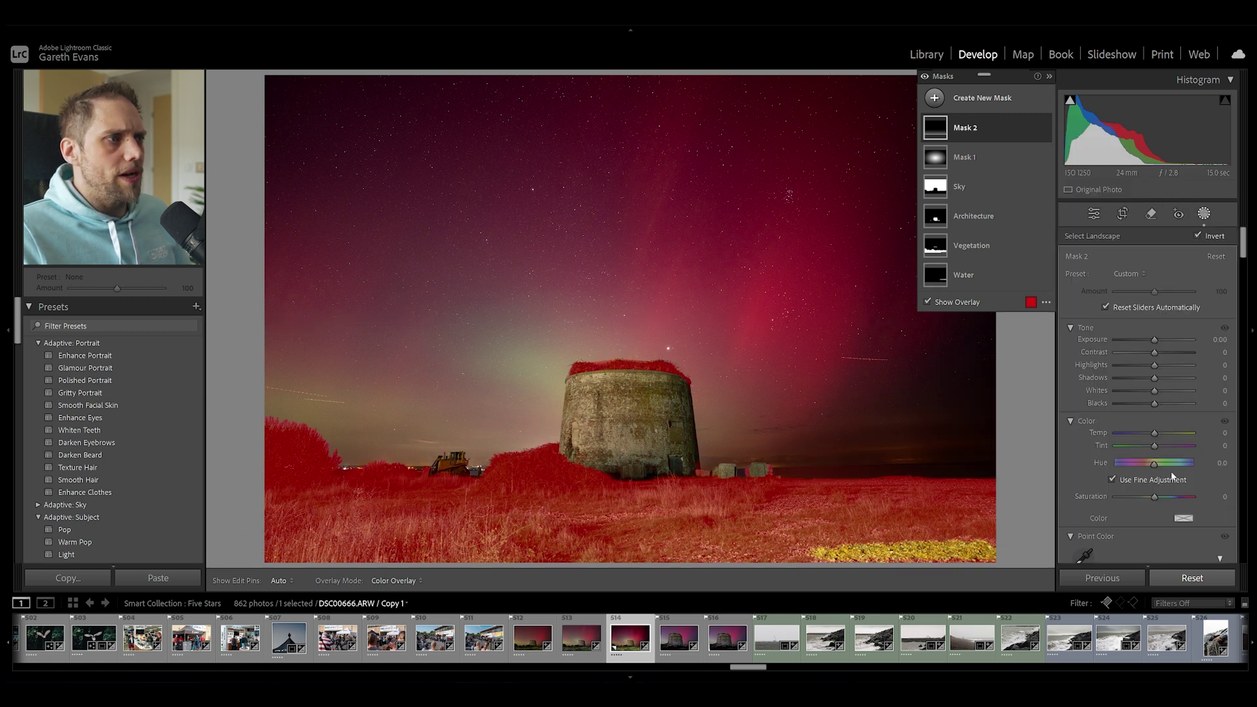
pyautogui.moveTo(1155, 339); pyautogui.dragTo(1132, 342)
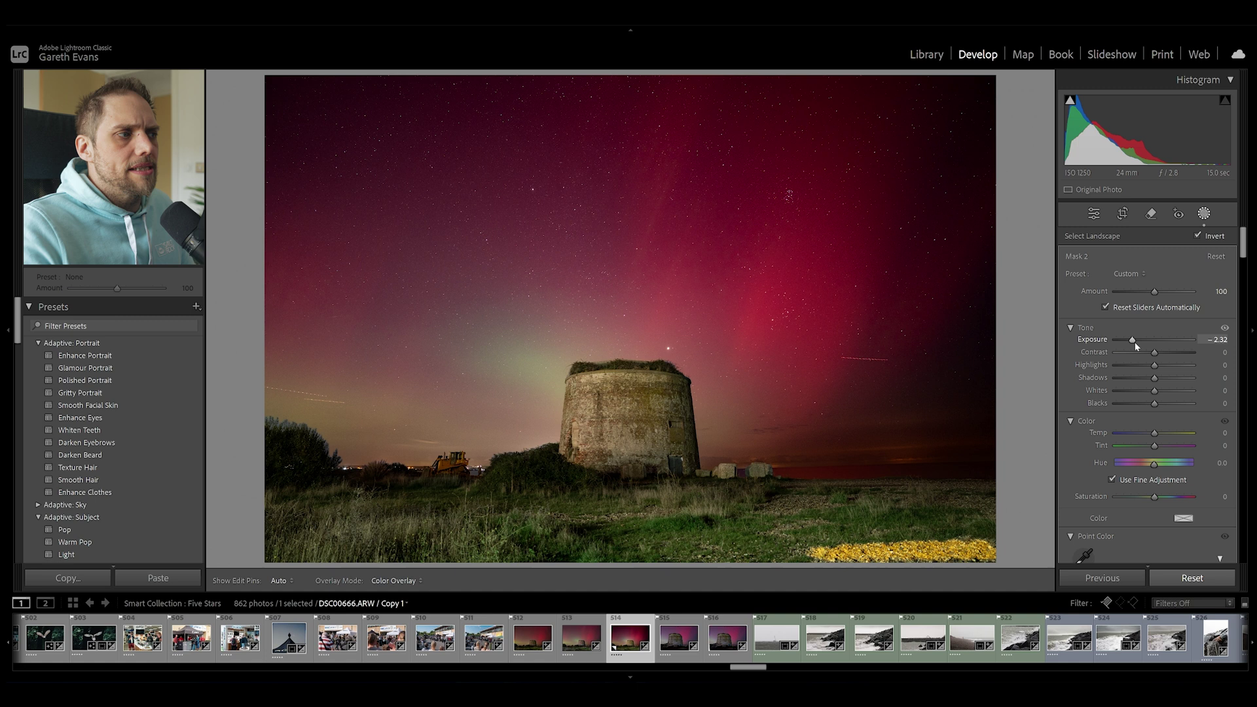
pyautogui.click(1095, 219)
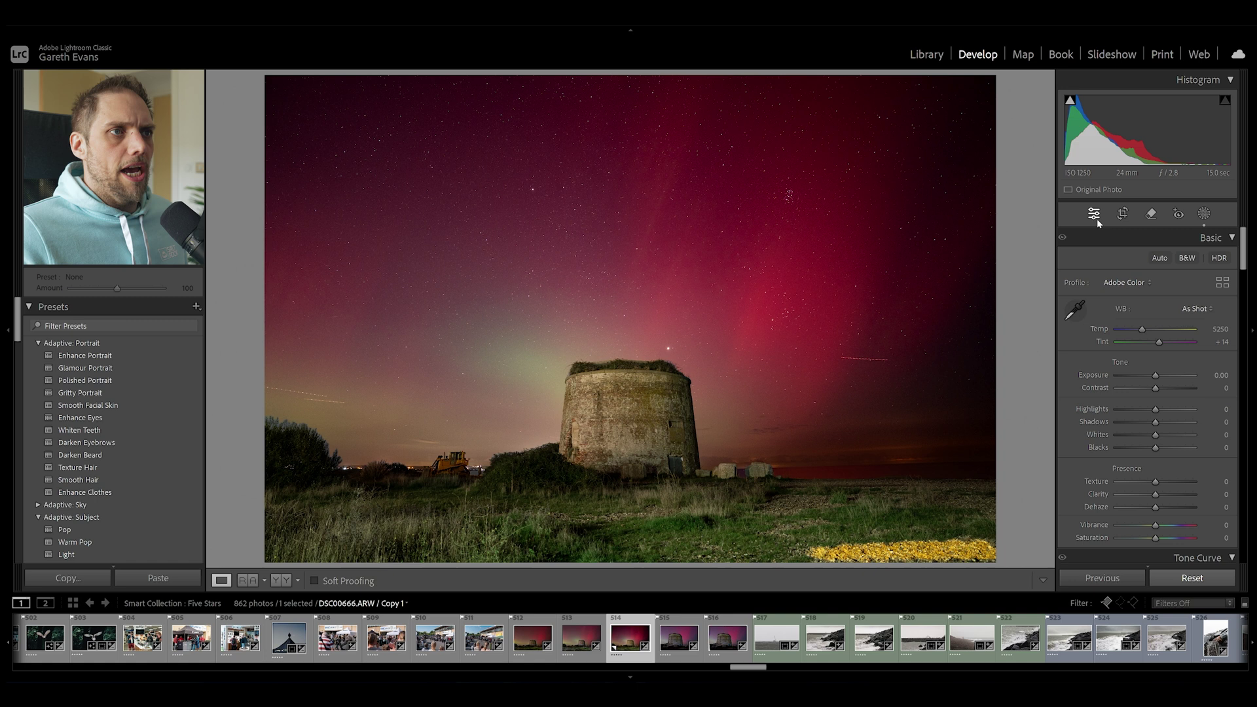
# - Cool the whole photo's Temp from 5250 to 4308
pyautogui.moveTo(1142, 329); pyautogui.dragTo(1133, 332)
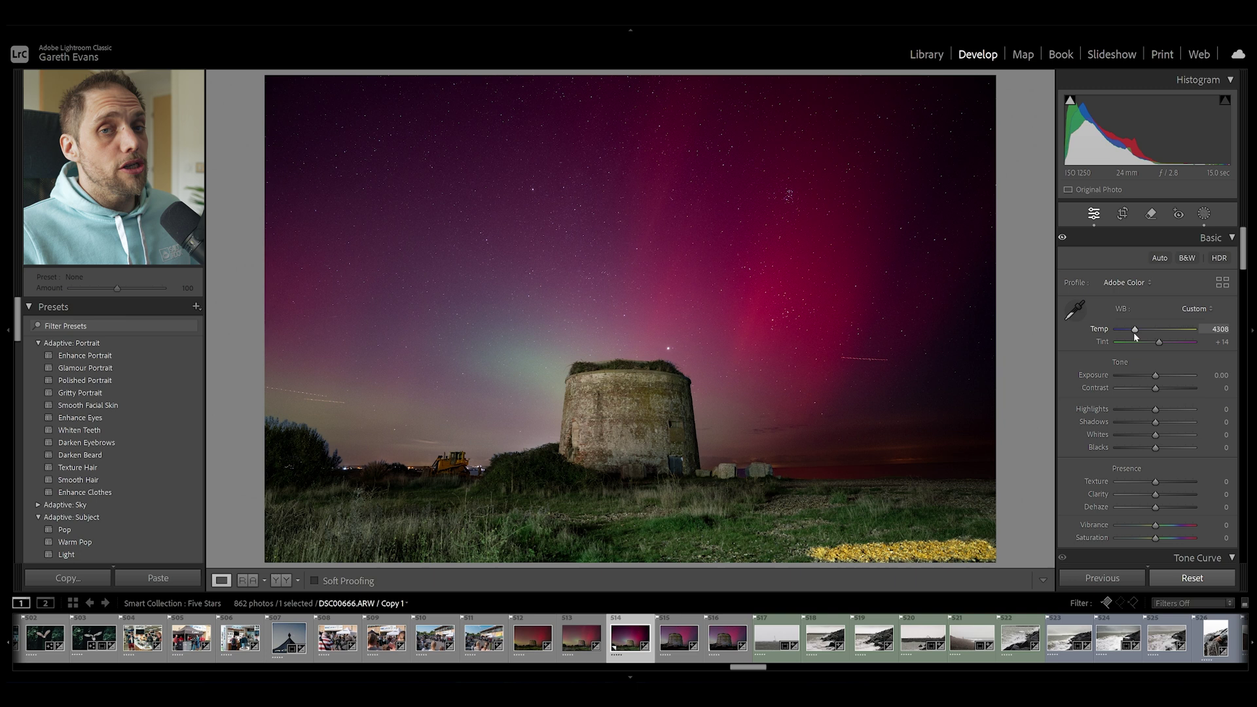